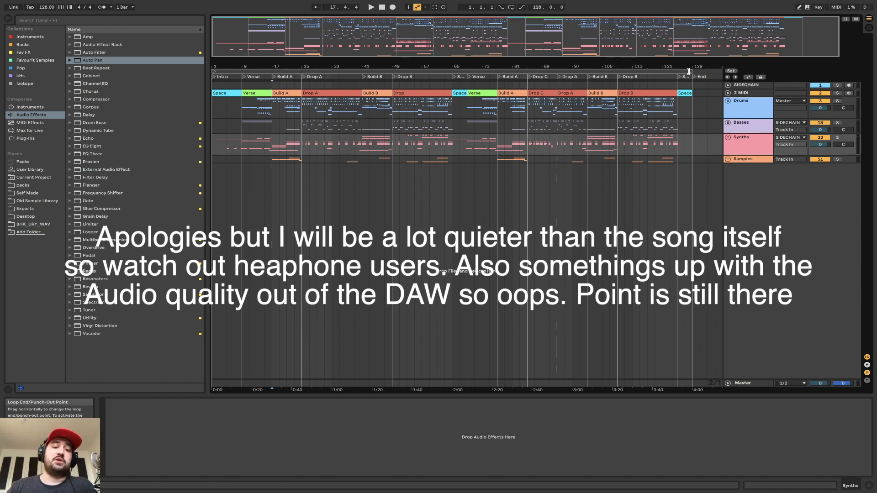
- Play the song from the intro and listen on through the second Build A and the final Drop B
click(359, 149)
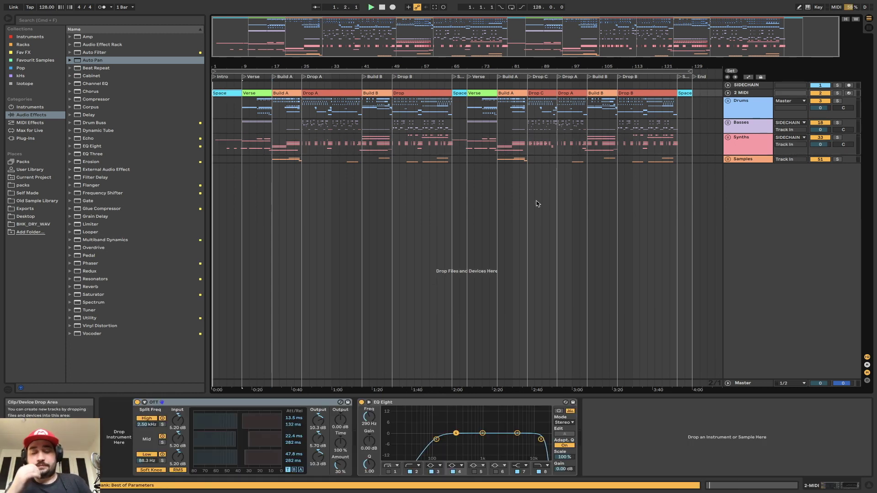
click(736, 105)
click(736, 106)
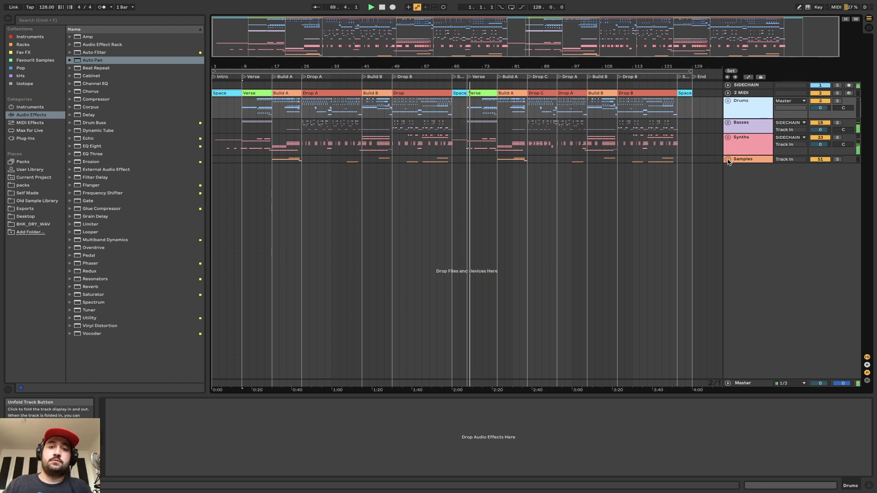
click(509, 103)
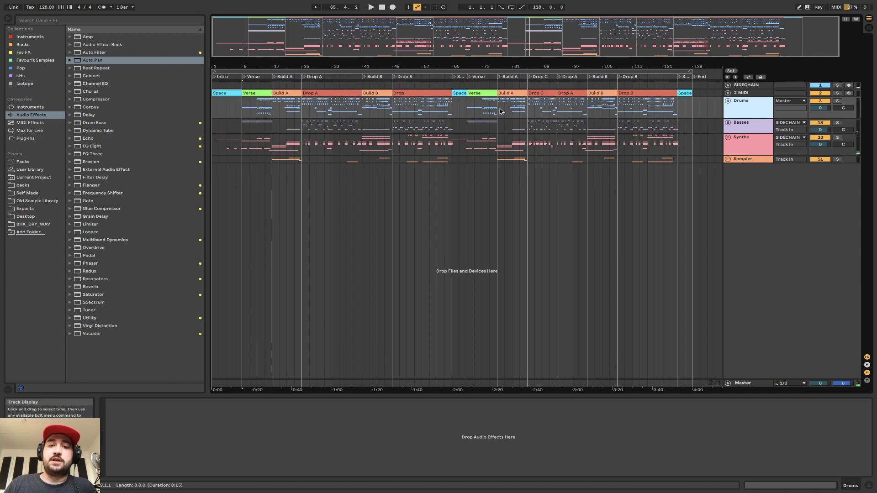
click(501, 110)
click(524, 116)
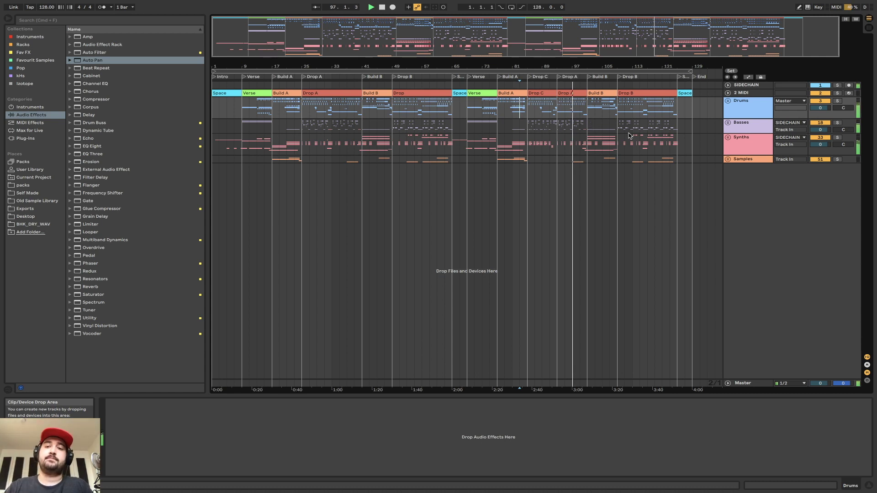
click(618, 109)
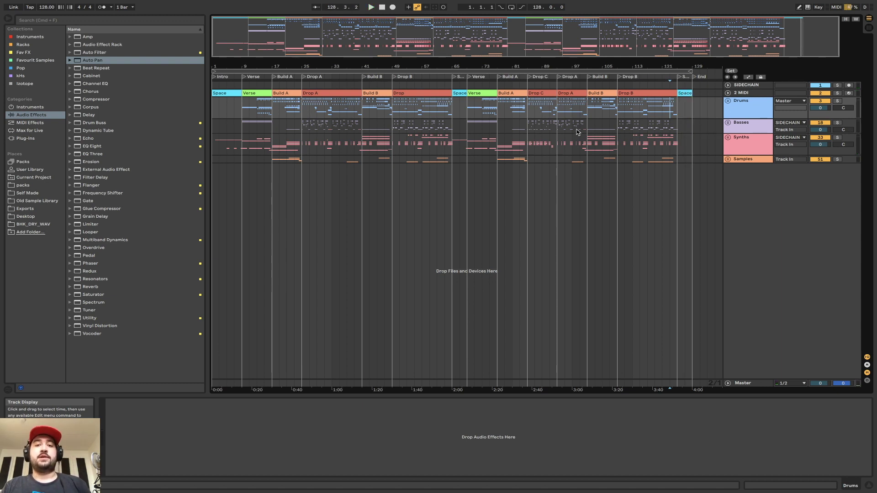
- Unfold all track groups in the arrangement and look through the individual drum, synth and sample tracks
click(728, 160)
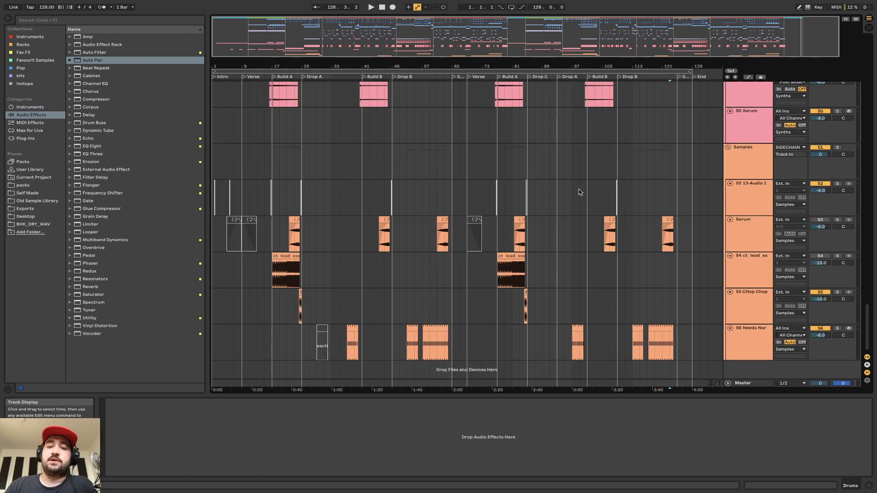
scroll(579, 192, up, 20)
scroll(579, 191, down, 20)
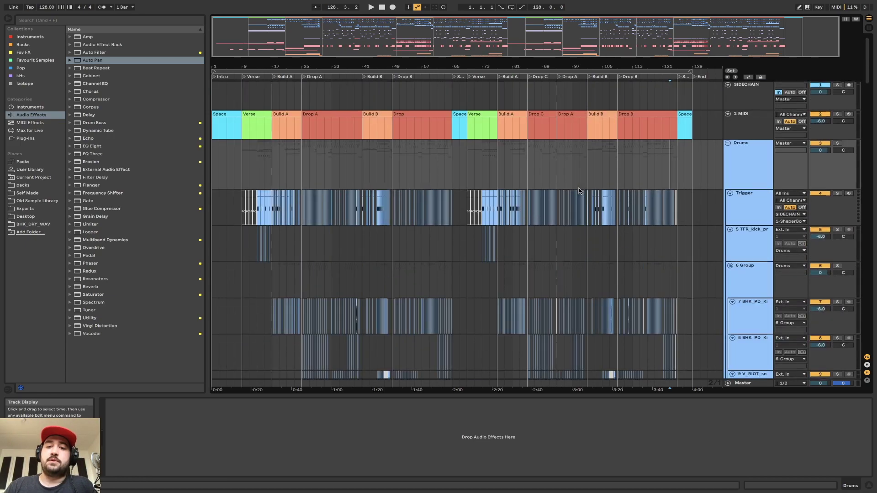
scroll(579, 191, down, 3)
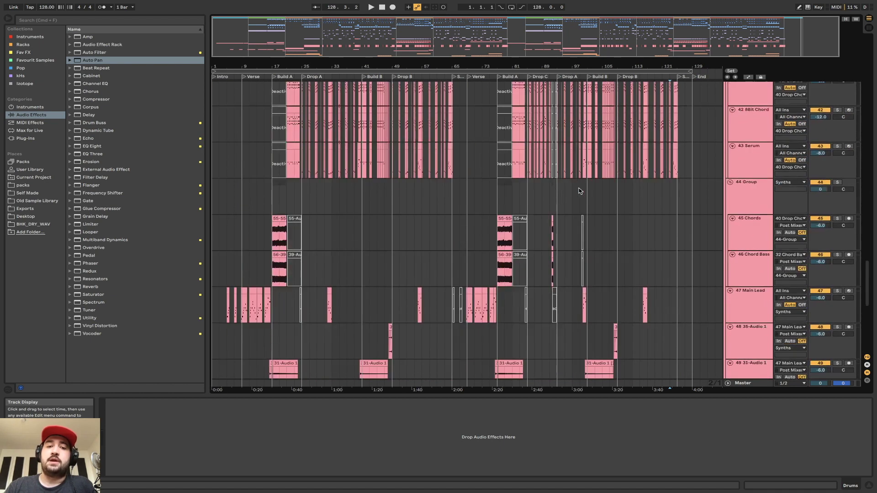
- Show the Master track's devices and deactivate the EZ Master rack
drag(311, 70, 310, 120)
scroll(348, 156, down, 10)
scroll(349, 157, left, 4)
click(760, 385)
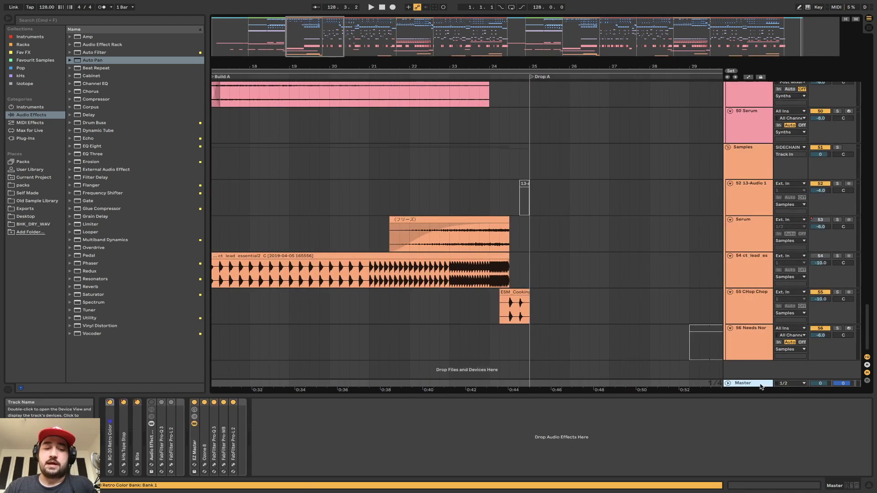
click(199, 402)
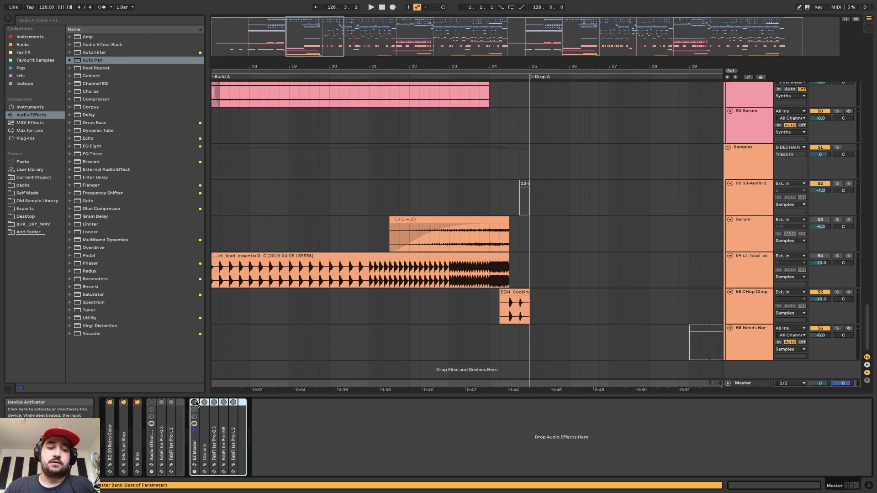
- Play the song with the mastering rack off, from Build A at bar 17 and from Drop A at bar 25
scroll(365, 210, left, 5)
click(359, 261)
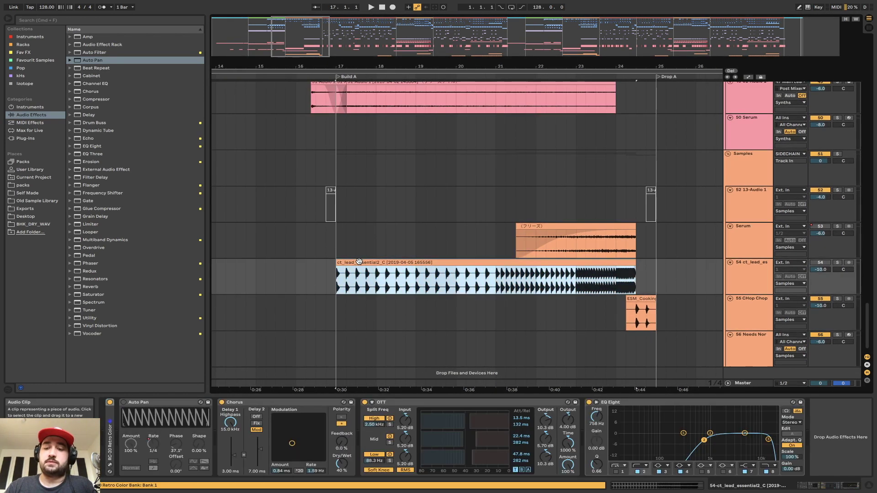
click(749, 384)
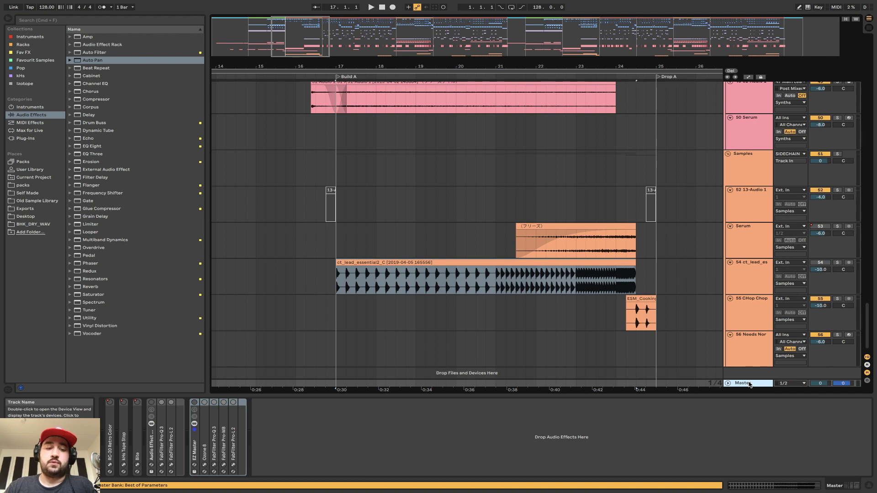
key(space)
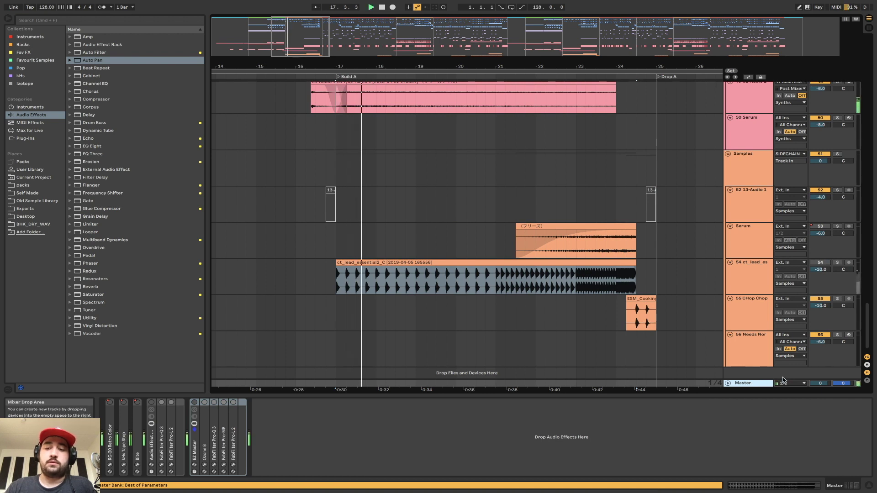
scroll(654, 222, right, 2)
click(593, 273)
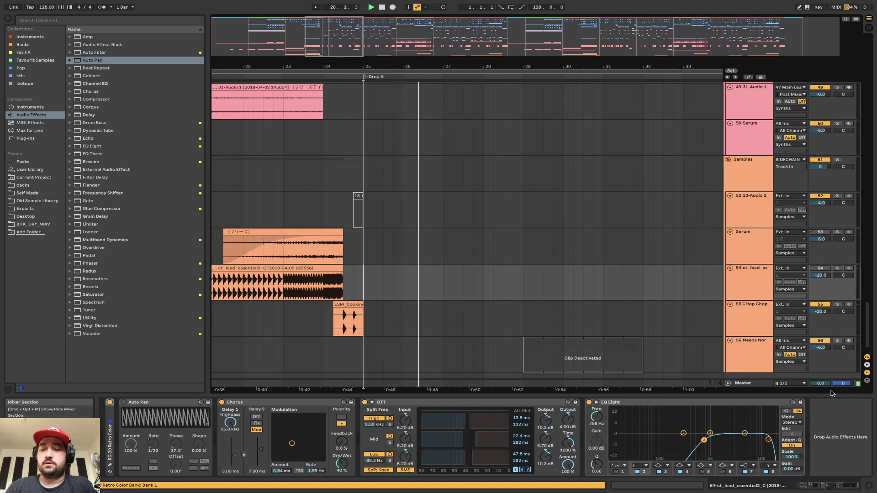
- Set the Master track's volume to 6.0 dB and lower the computer's output volume
drag(820, 383, 819, 357)
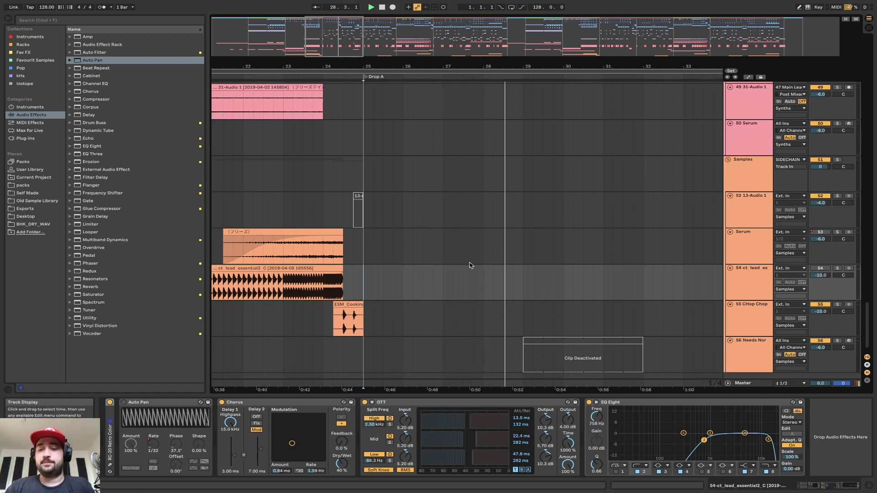
click(736, 384)
scroll(516, 280, up, 2)
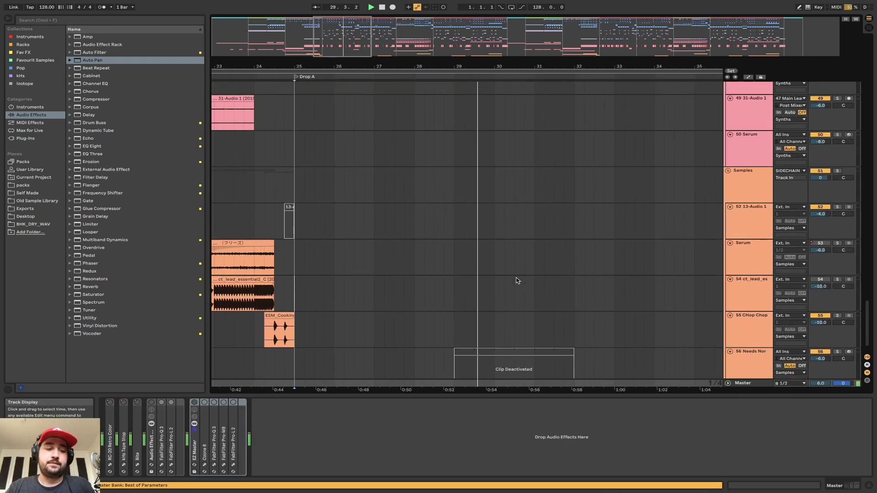
scroll(516, 280, up, 1)
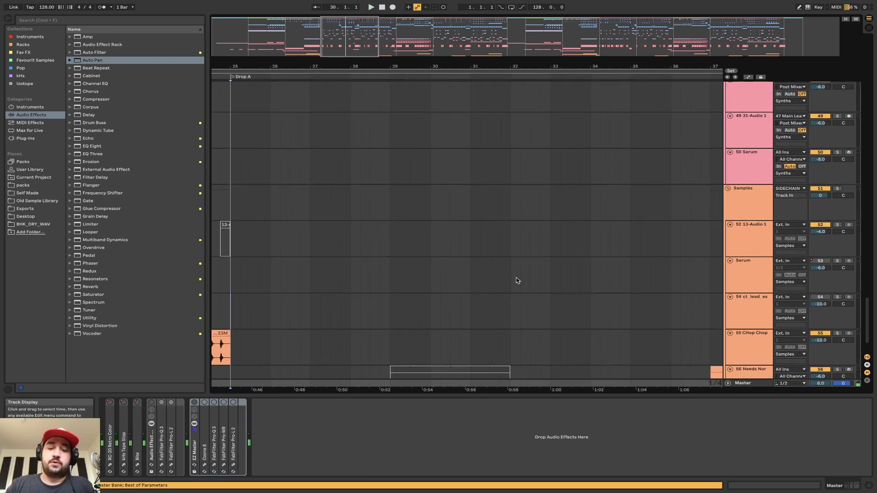
key(XF86AudioLowerVolume)
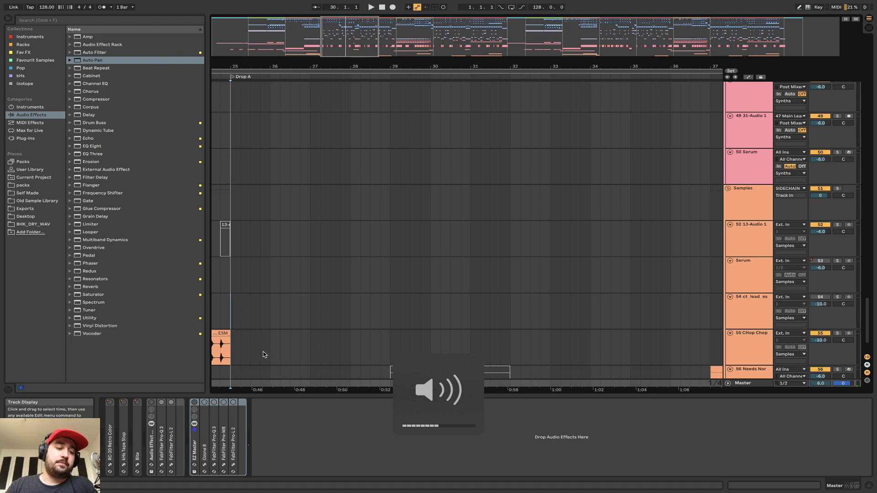
- Check the Pro-Q 3 and Pro-L 2 settings in the Master's Audio Effect Rack ahead of EZ Master, and delete that rack
click(209, 431)
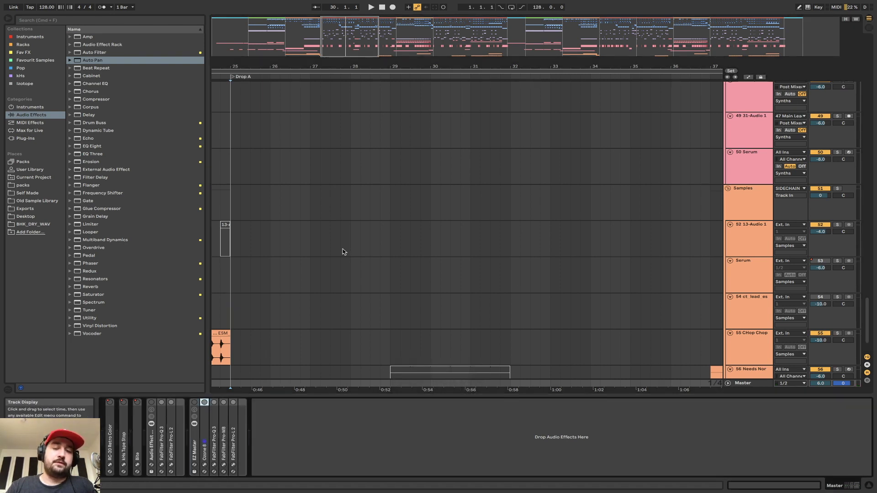
scroll(342, 251, right, 15)
scroll(343, 251, down, 1)
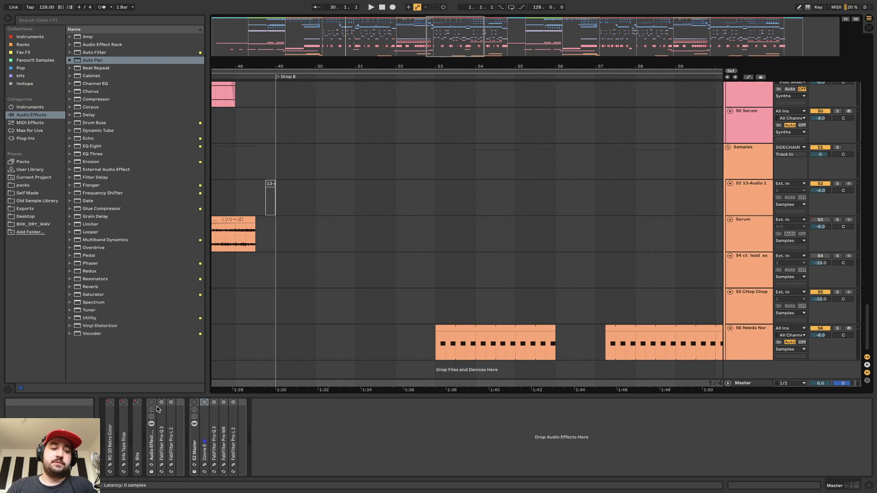
click(150, 440)
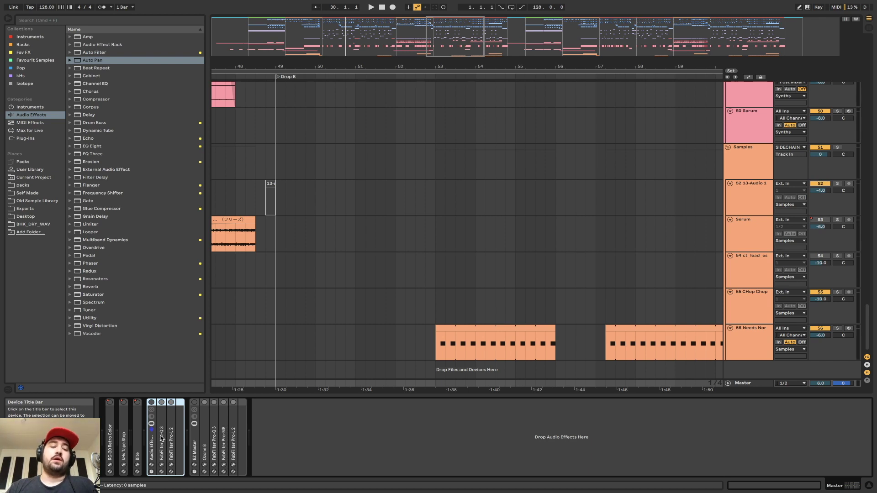
click(169, 466)
click(172, 465)
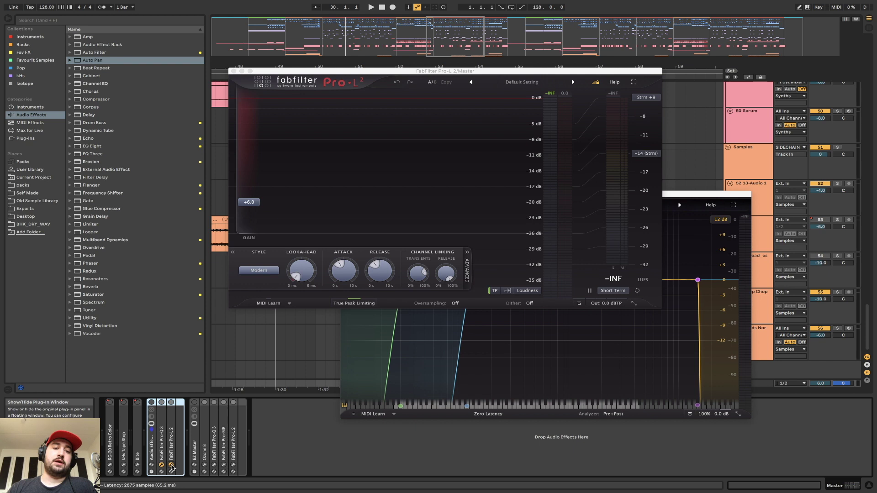
click(172, 465)
click(161, 465)
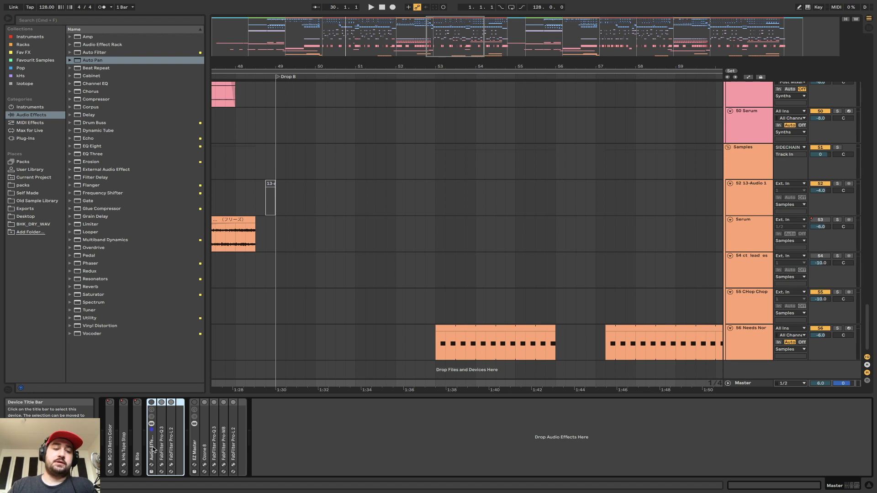
key(Delete)
- Open Ozone 8 from the EZ Master rack, place its window clear of the devices and examine the Imager's band widths
scroll(465, 292, right, 6)
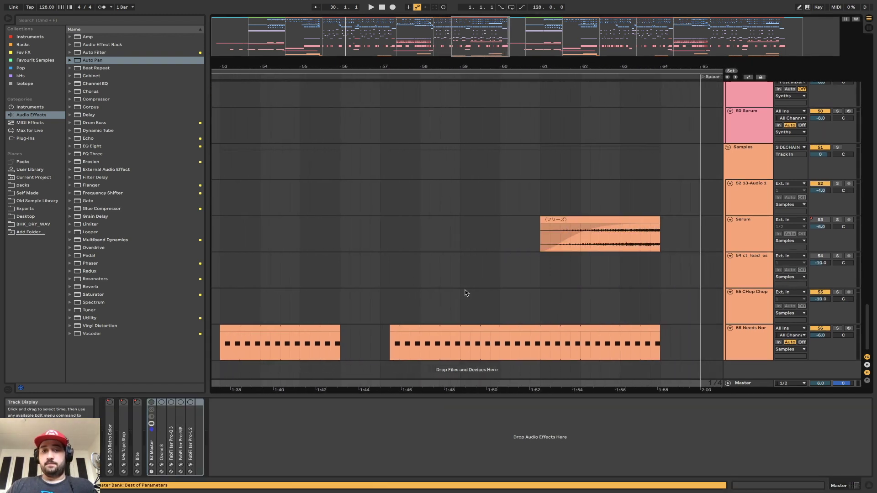
drag(483, 46, 482, 41)
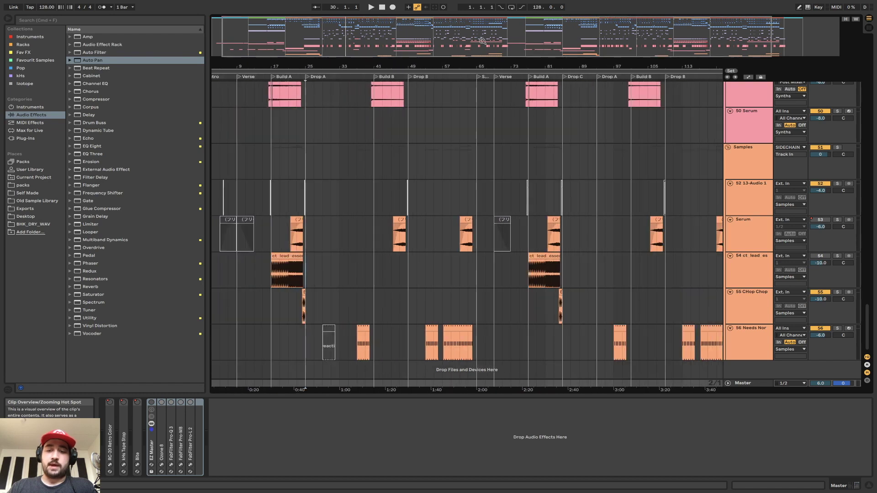
click(162, 466)
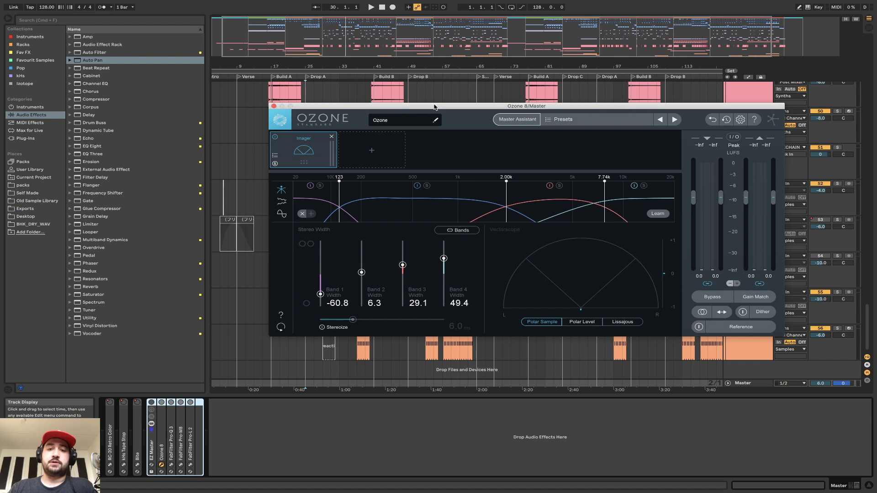
drag(433, 106, 320, 40)
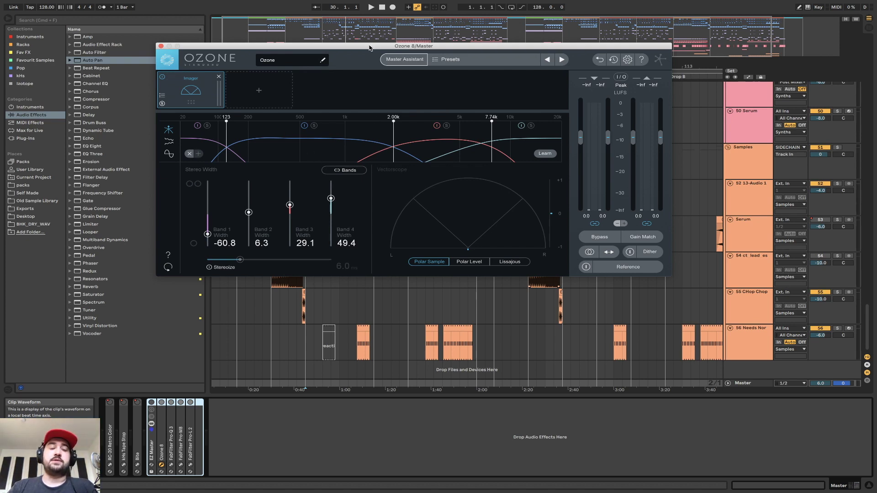
drag(369, 46, 347, 46)
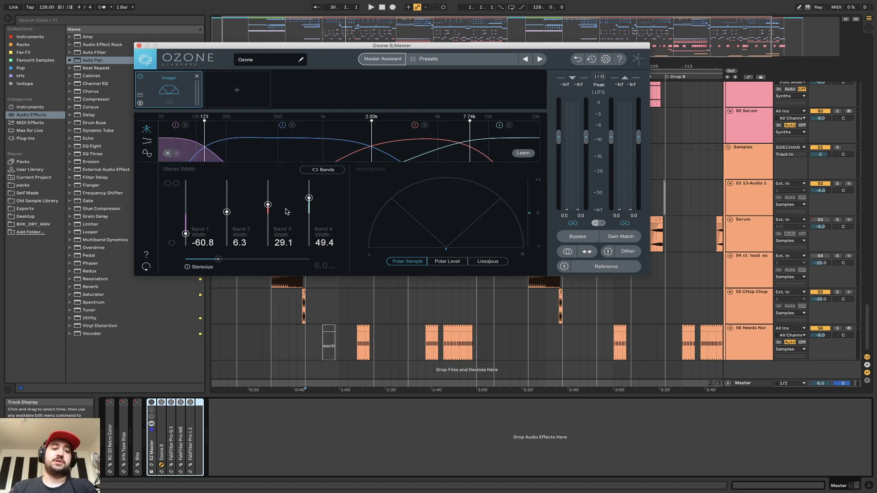
- Open the EZ Master rack's Pro-Q 3 beside Ozone and inspect its 125 Hz low cut and 3545.6 Hz bell band
click(171, 466)
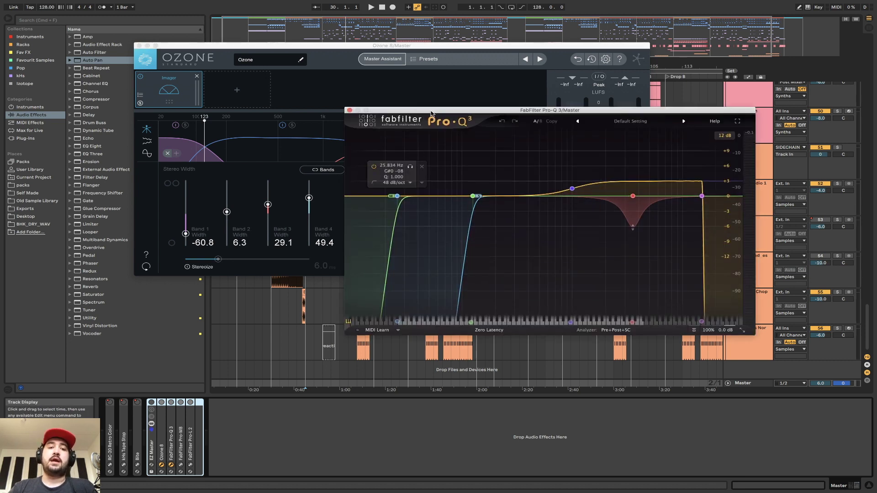
drag(431, 113, 441, 107)
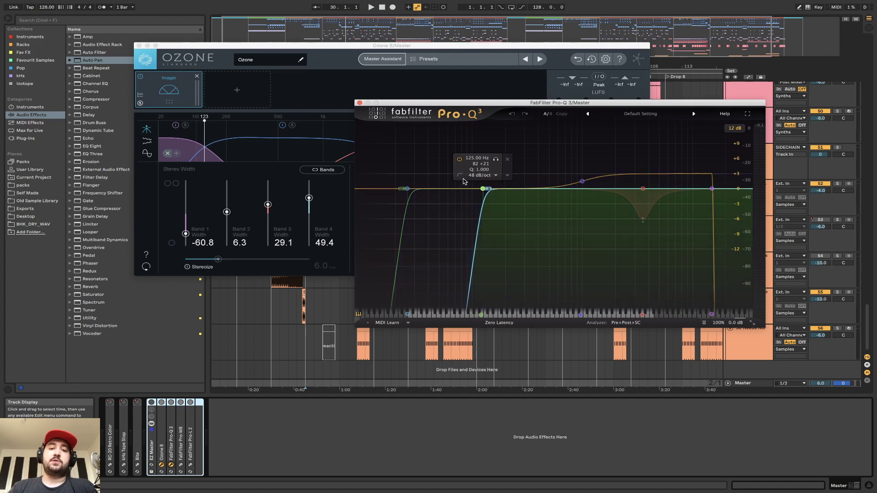
click(483, 189)
drag(502, 210, 361, 160)
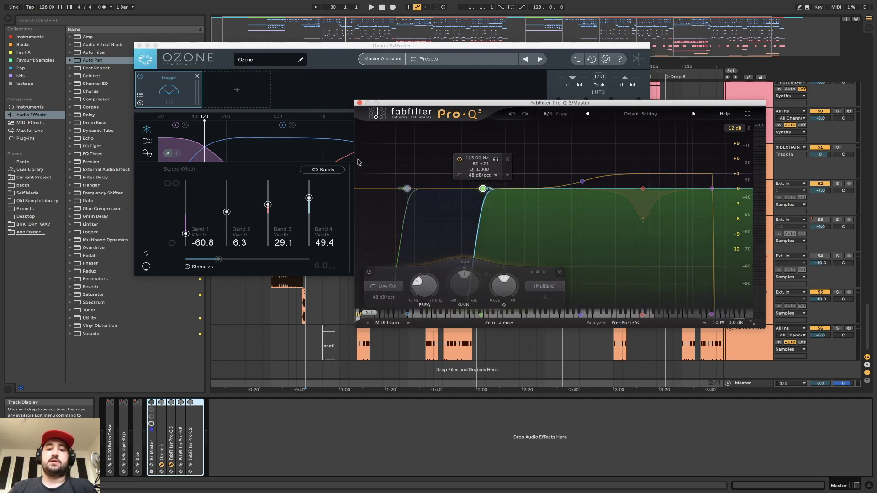
click(642, 190)
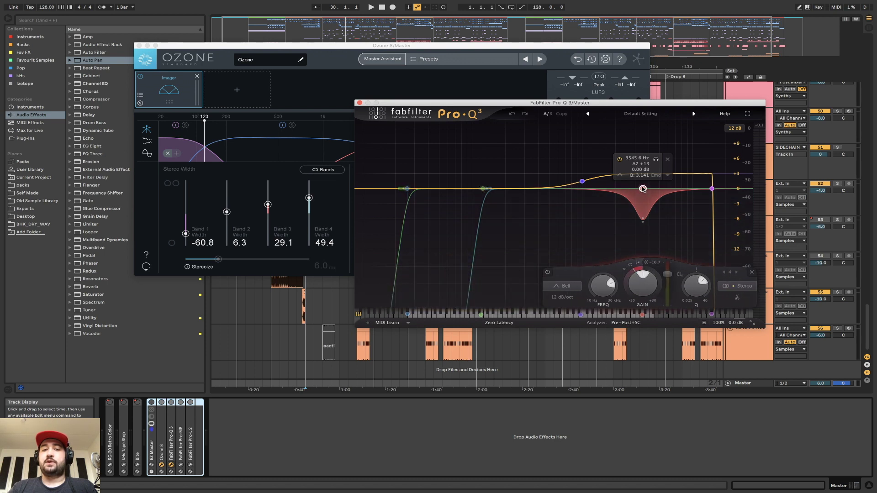
- Reactivate the EZ Master rack and bypass Ozone 8, Pro-Q 3, Pro-MB and Pro-L 2 inside it
click(154, 406)
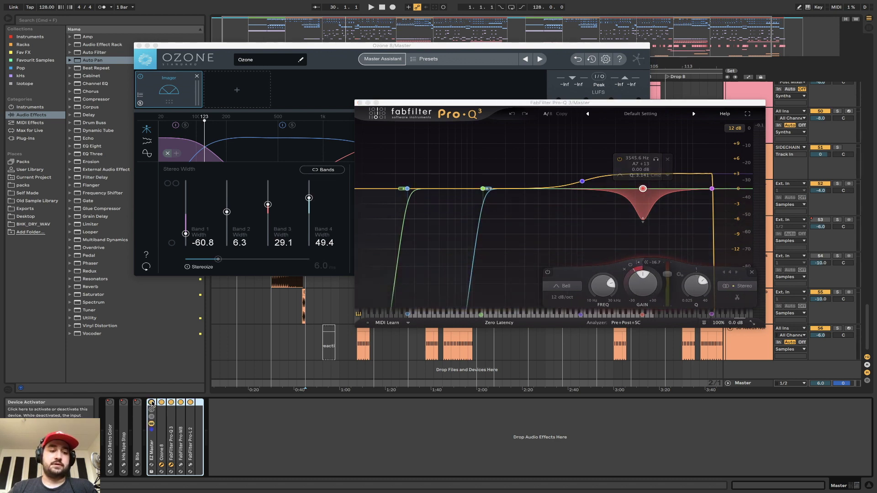
click(171, 402)
click(181, 402)
click(190, 402)
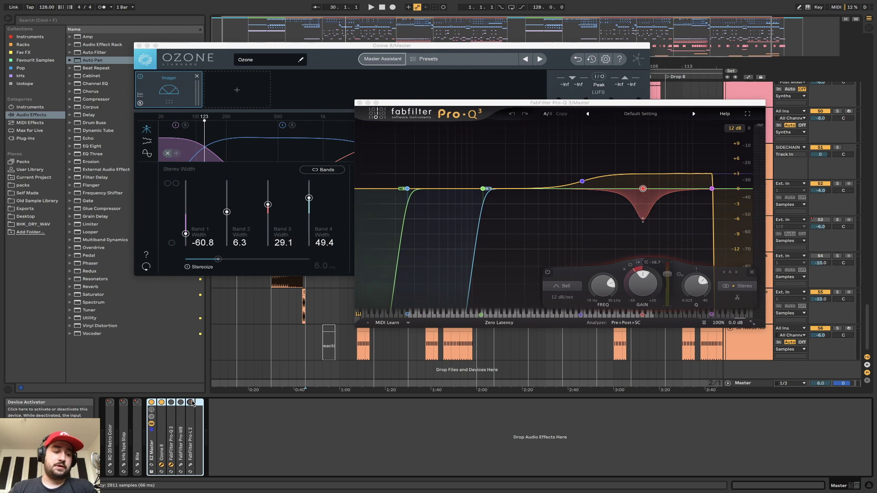
click(161, 402)
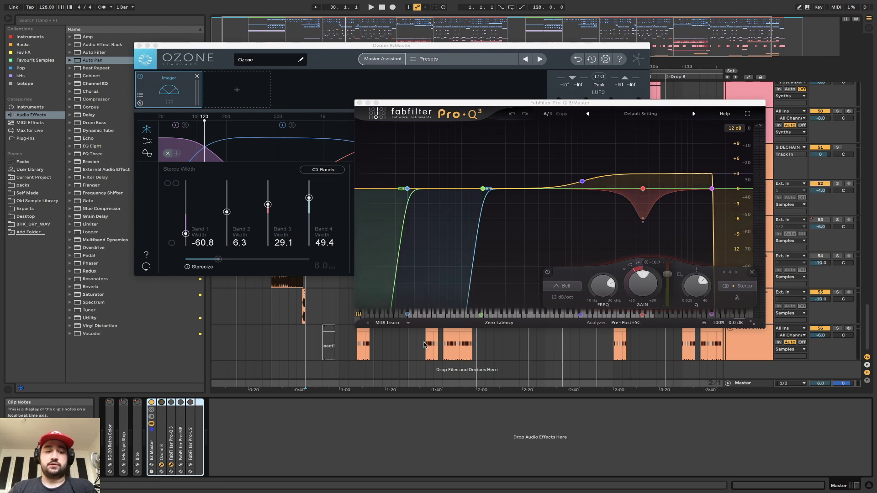
- Play the song from Drop B and reactivate Ozone 8 in the Master track's EZ Master rack
click(374, 354)
click(400, 325)
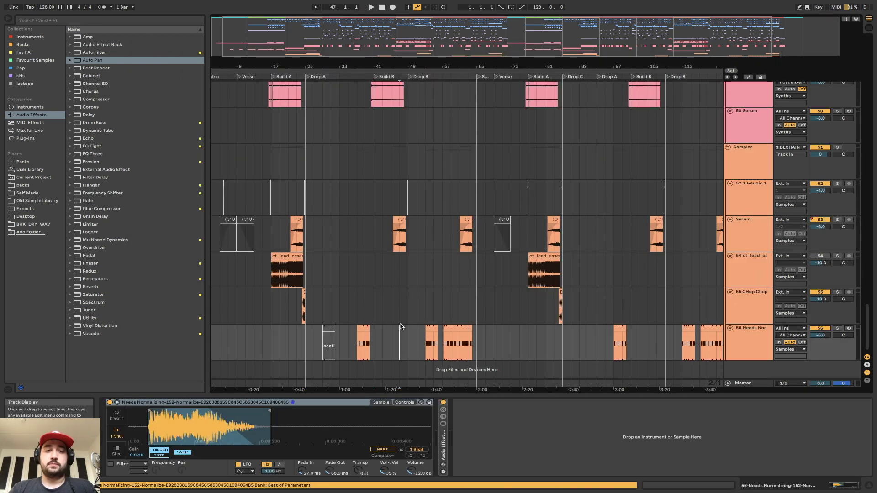
click(409, 311)
key(space)
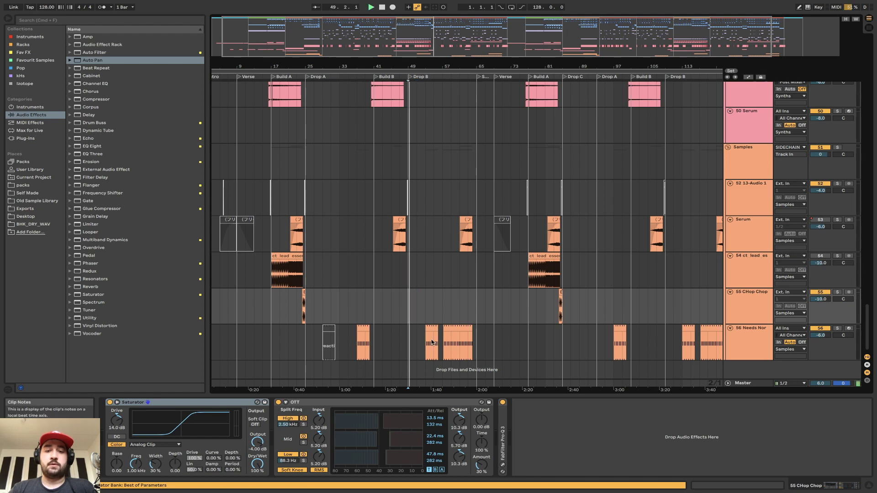
click(745, 381)
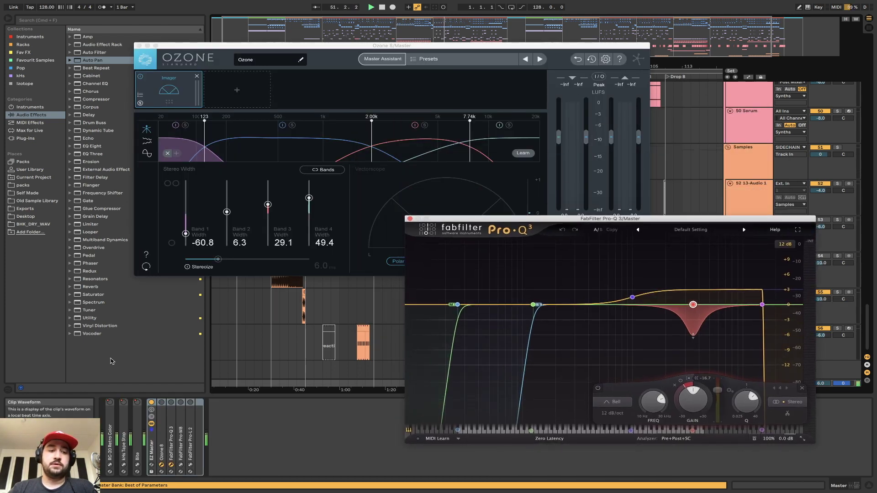
click(162, 402)
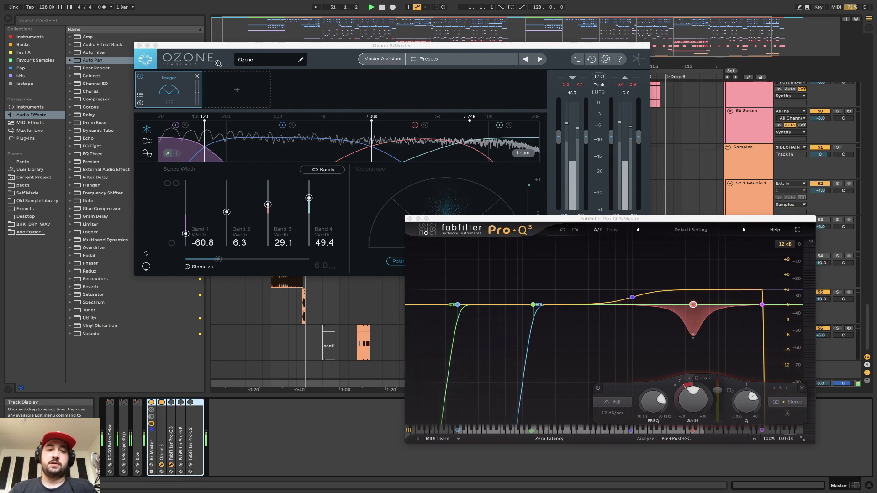
- Close the Ozone 8 window and reactivate Pro-Q 3 in the EZ Master rack, keeping its window clear of the devices
click(140, 45)
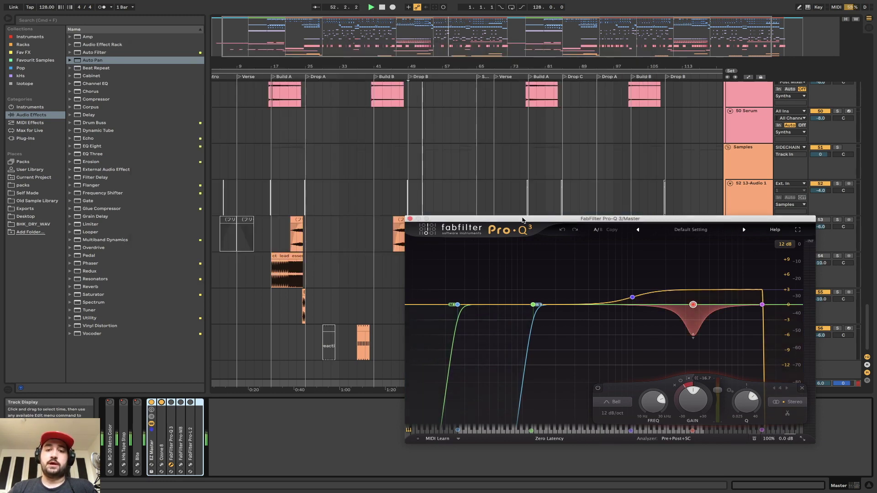
drag(523, 219, 460, 146)
click(171, 404)
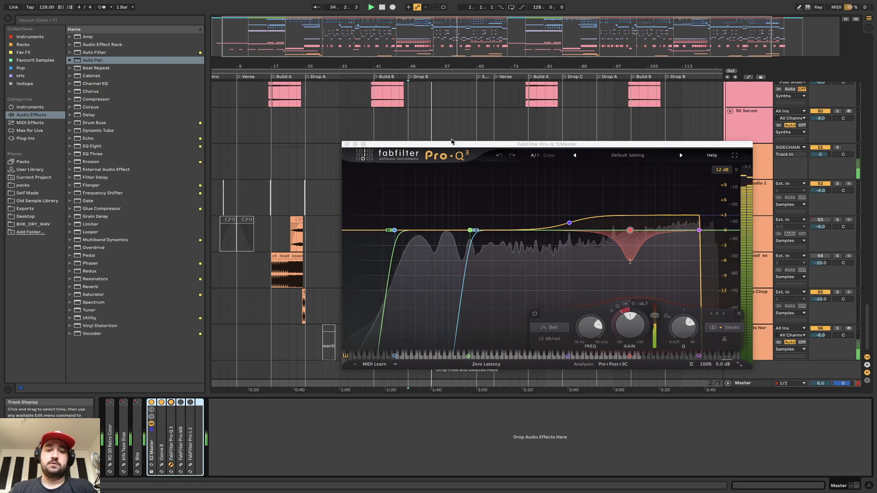
drag(443, 146, 436, 141)
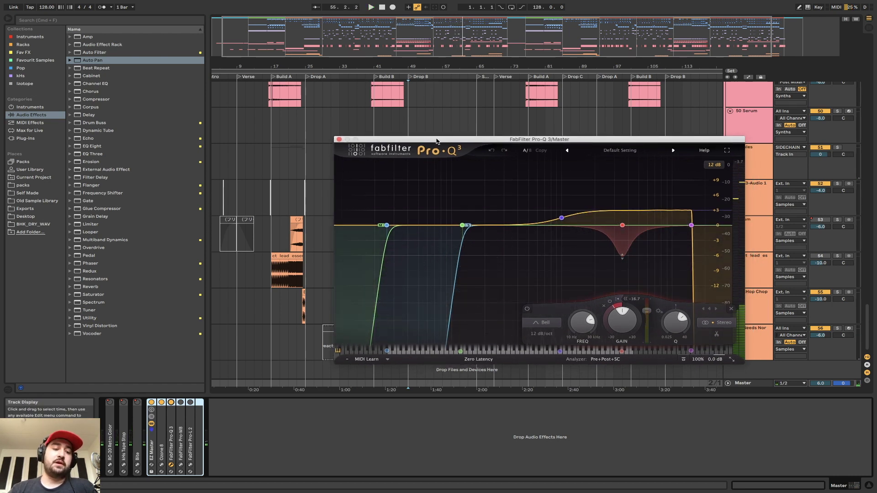
- Compare the drop with and without Pro-Q 3 by bypassing and re-enabling it during playback, leaving it on
click(171, 403)
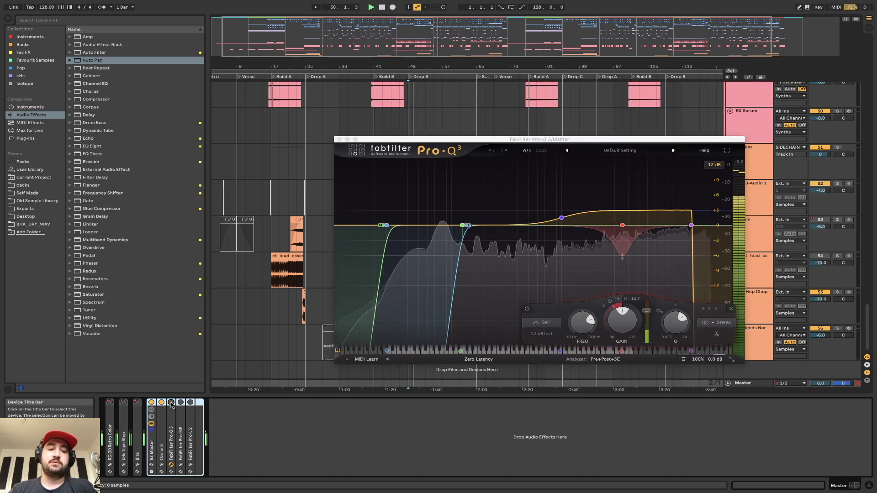
click(171, 402)
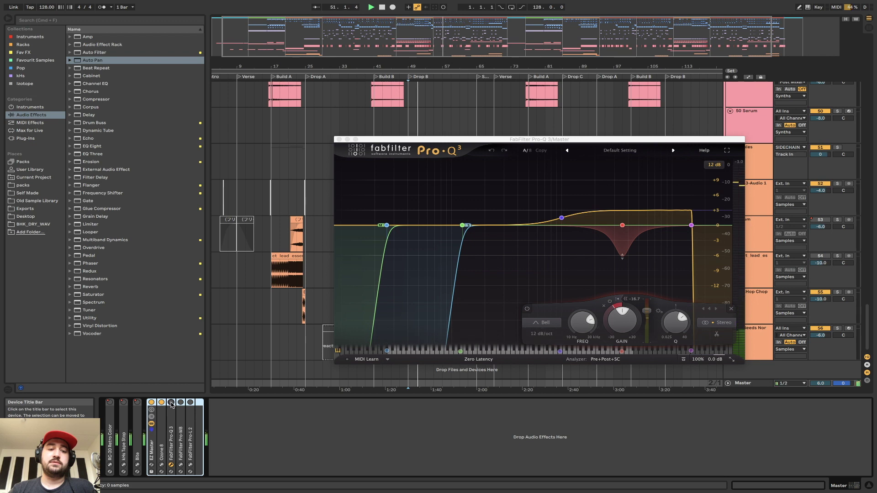
click(171, 403)
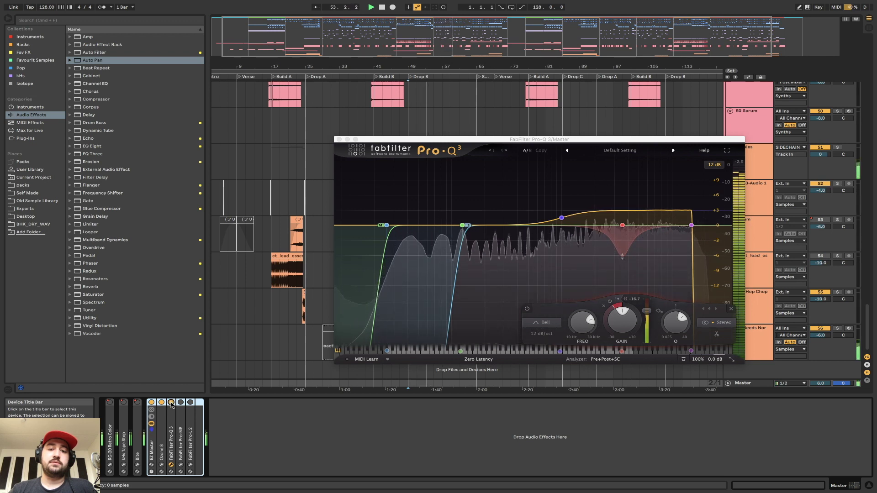
click(170, 402)
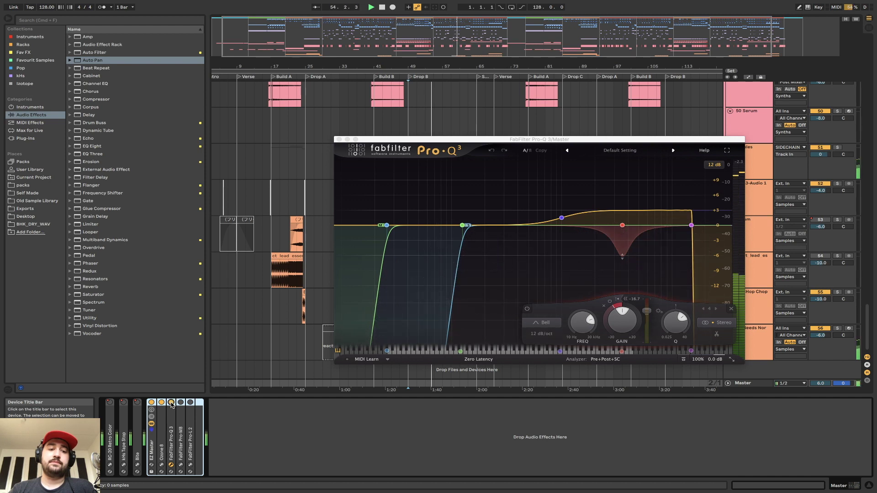
click(170, 403)
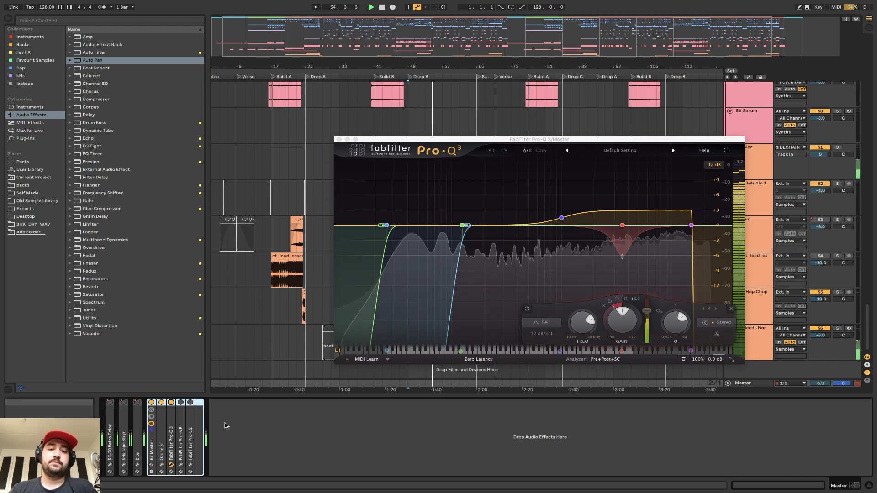
- Open the rack's Pro-MB in place of Pro-Q 3 and inspect its Band 1/2 crossover and Band 1 settings
click(181, 465)
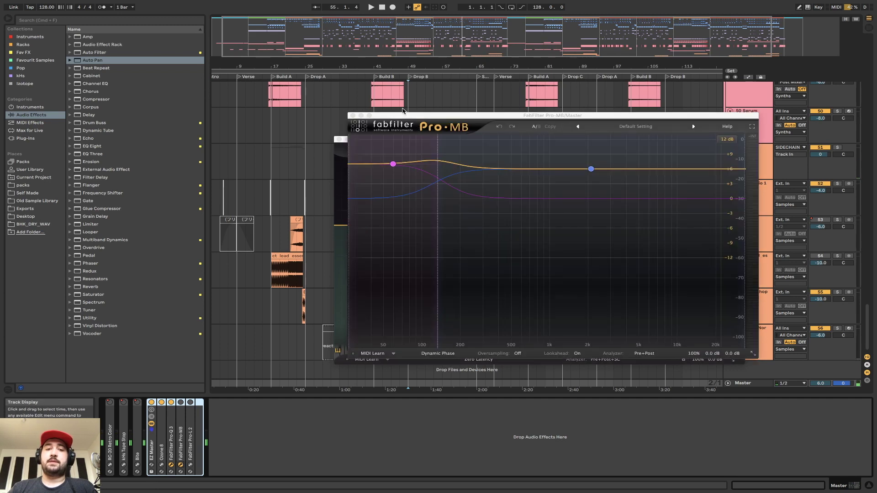
click(339, 139)
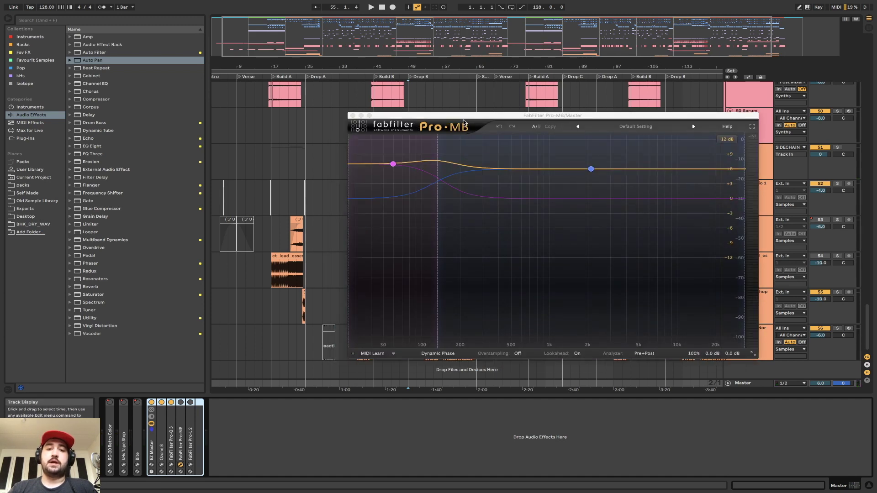
drag(463, 115, 421, 113)
mouse_move(397, 158)
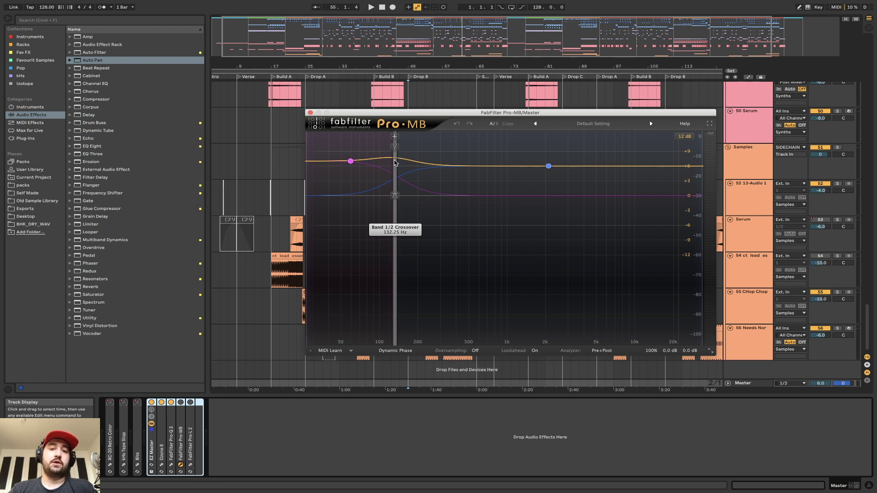
click(351, 161)
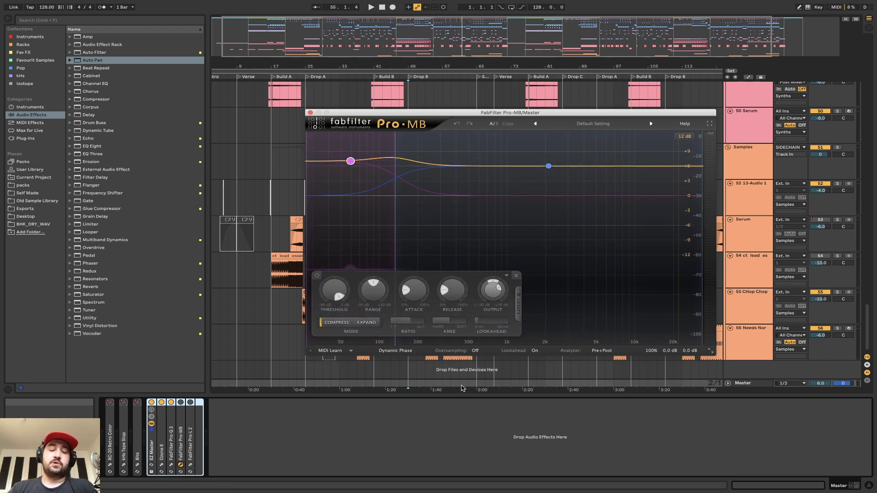
- Reset the Master track's volume to 0 and solo Band 1 in Pro-MB
click(821, 384)
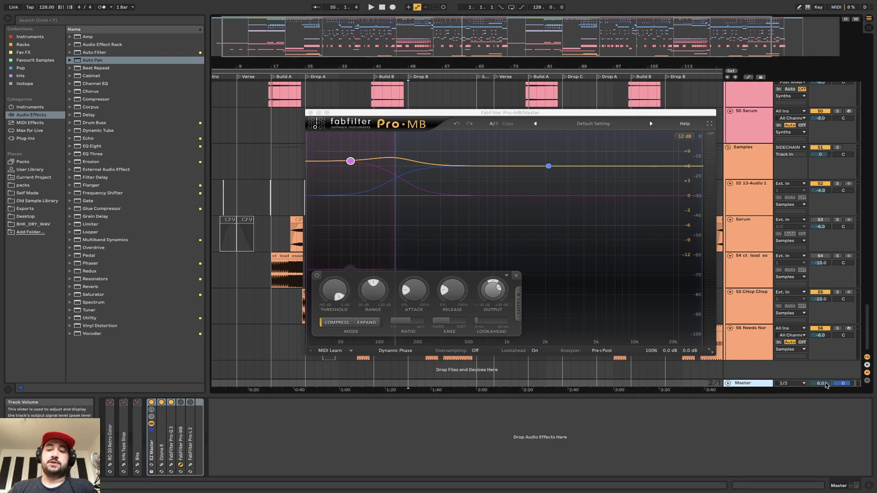
key(Delete)
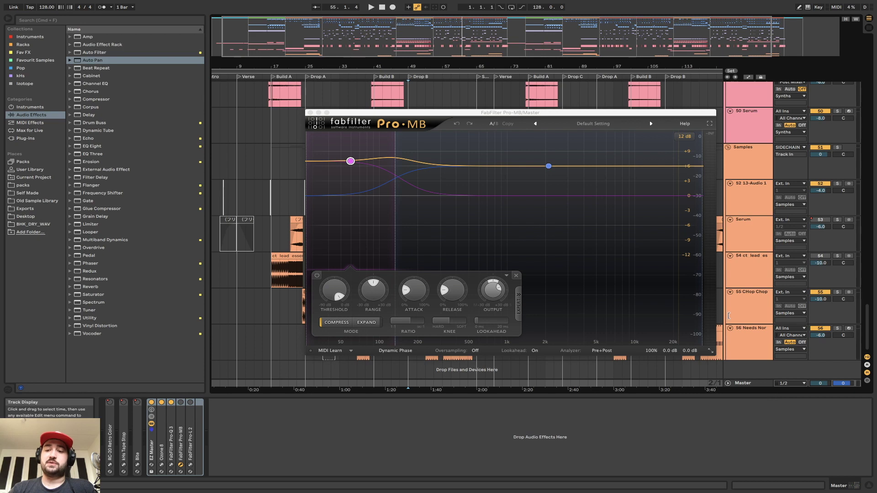
click(338, 177)
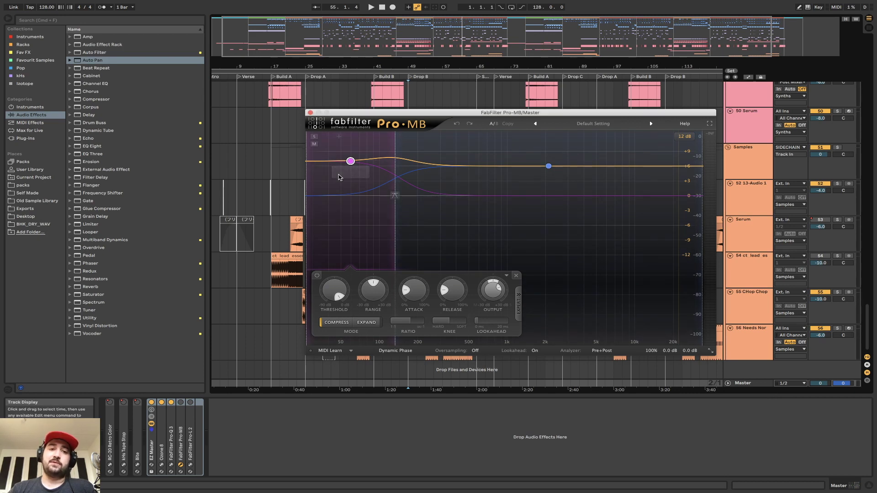
click(314, 137)
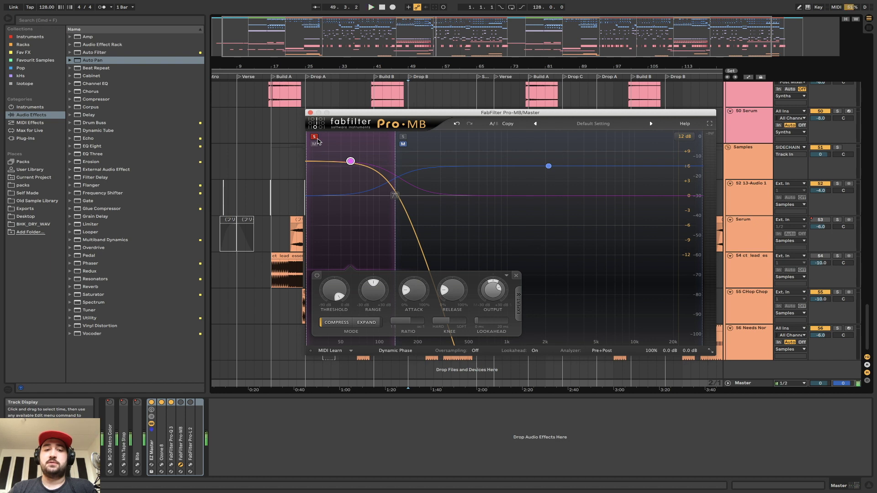
click(314, 137)
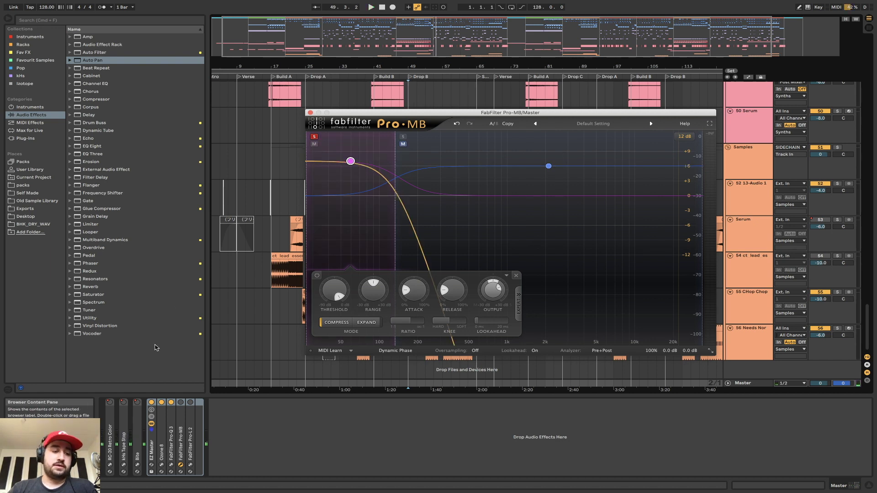
- Reactivate Pro-MB and play Drop B in the Session View to check the Master's peak level against Band 1's boost
click(181, 403)
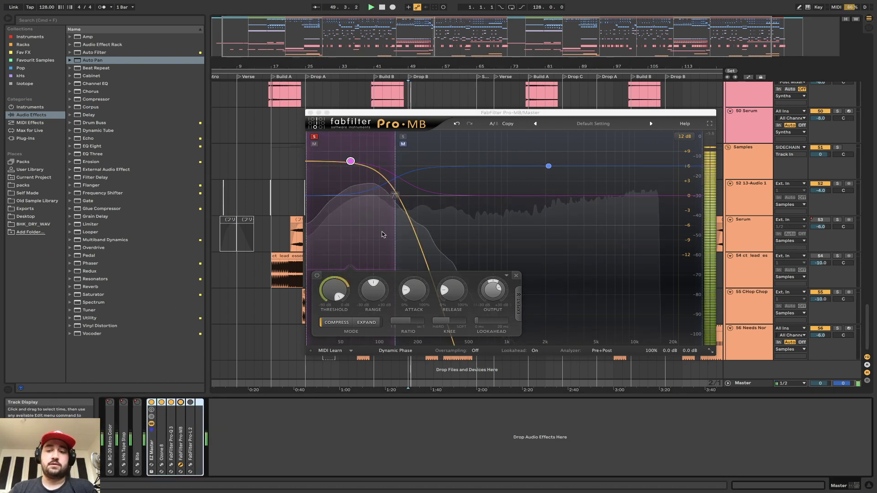
key(Tab)
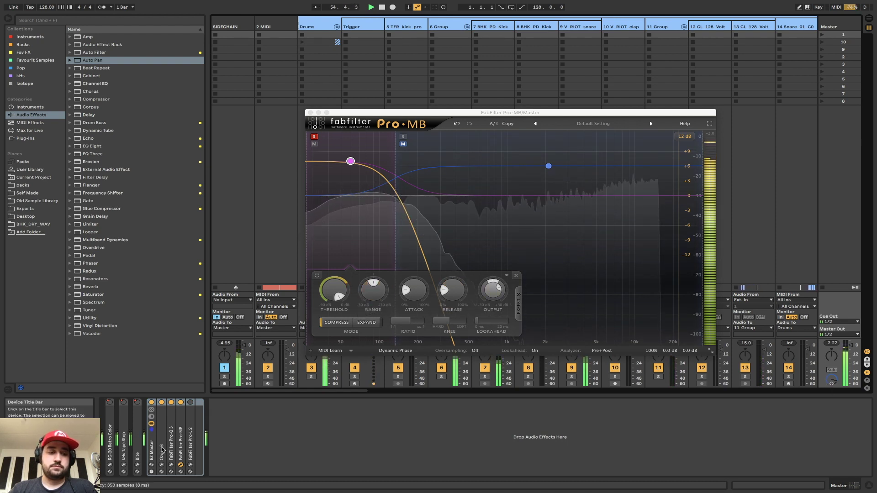
click(161, 449)
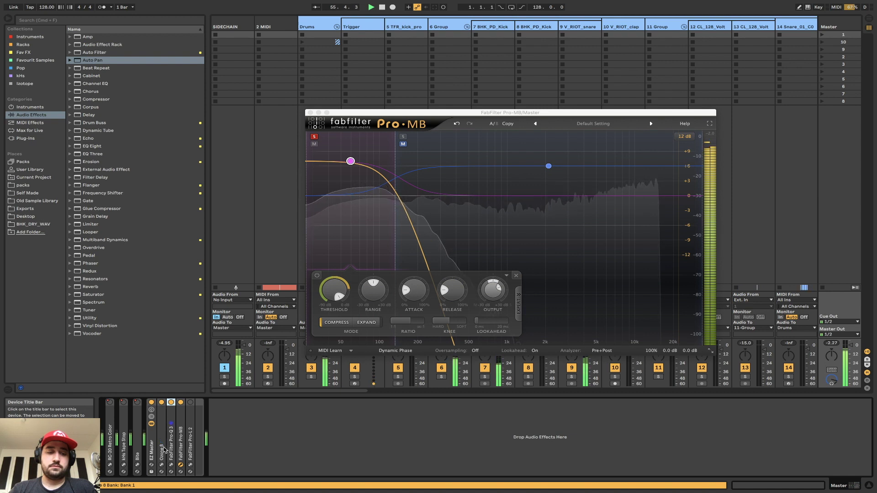
click(181, 444)
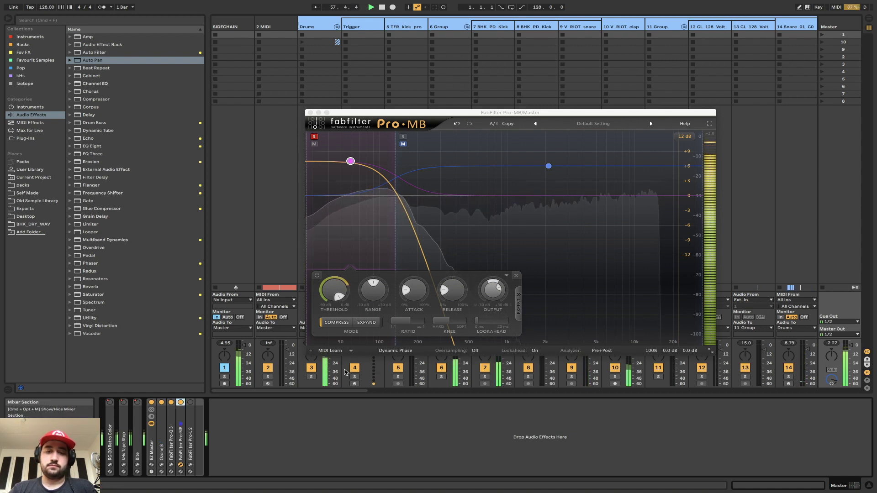
mouse_move(353, 162)
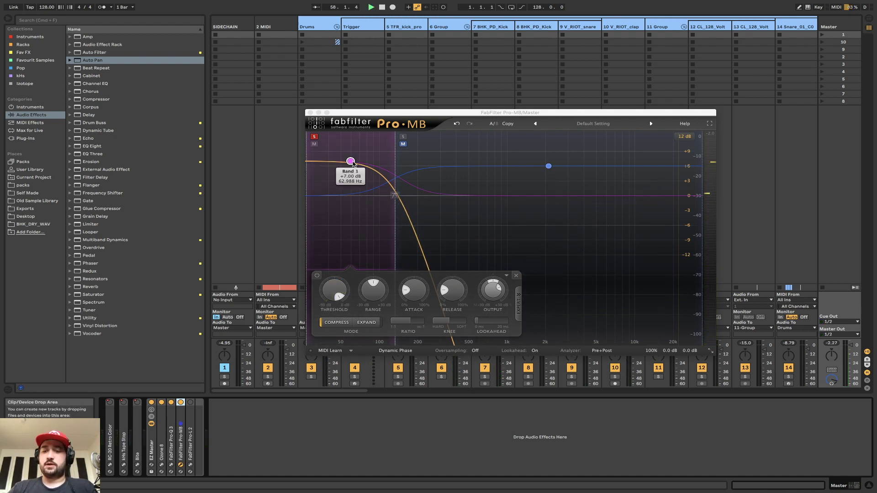
key(space)
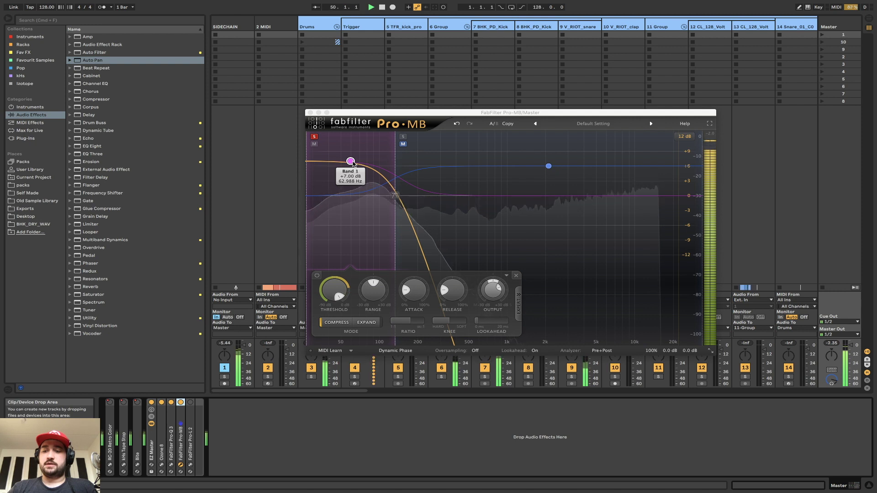
click(352, 162)
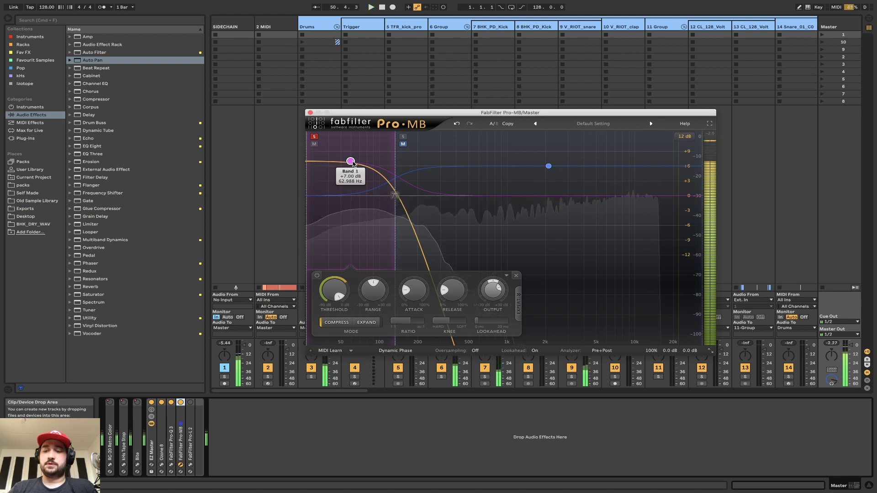
- Set Pro-MB's Band 1 output level to +9 dB and play the drop to recheck the Master's peak level
mouse_move(490, 293)
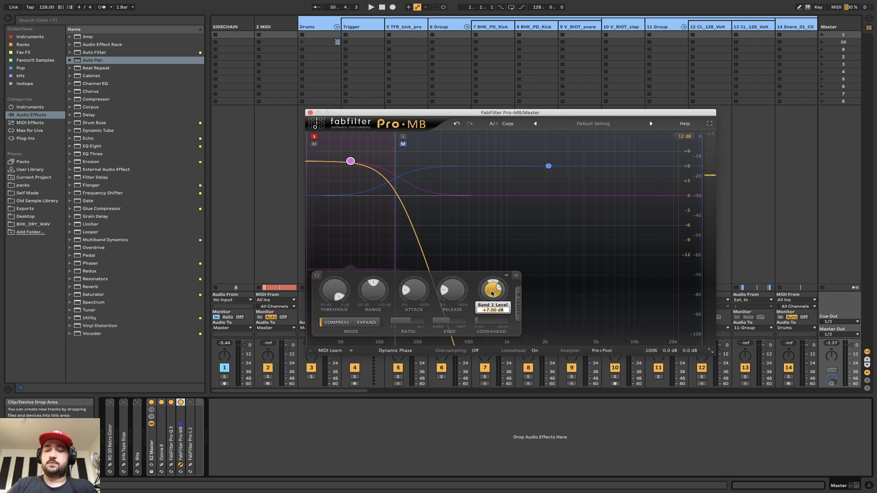
text(9)
key(Return)
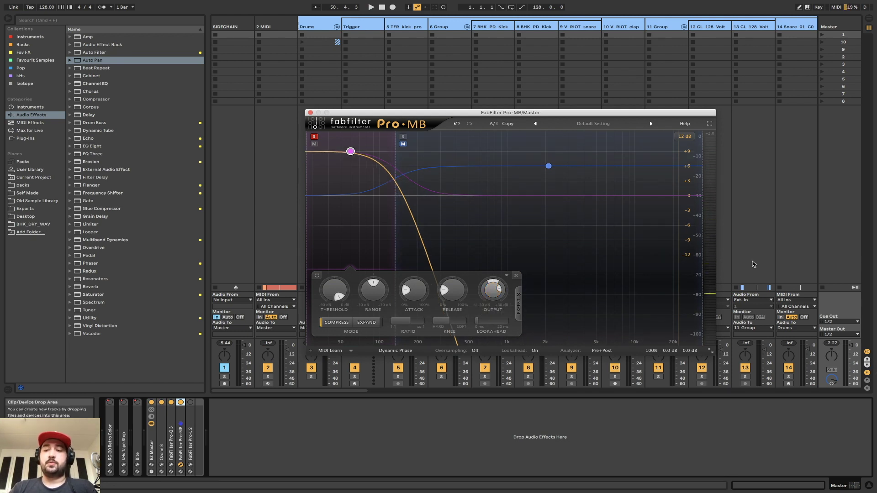
key(space)
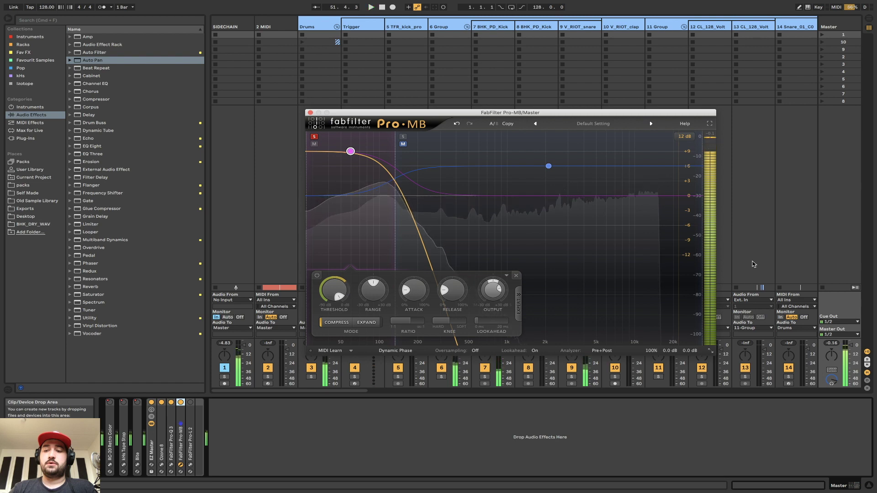
key(space)
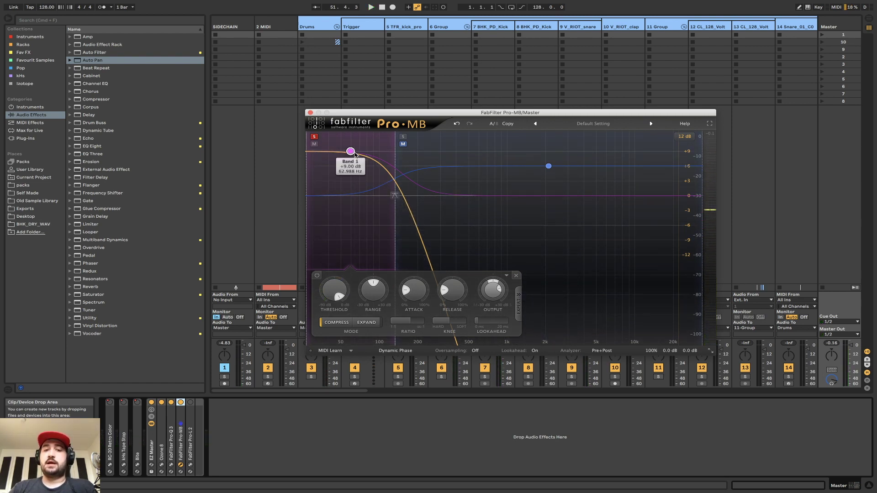
- Set Pro-MB's Band 2 output level to +7 dB
mouse_move(553, 175)
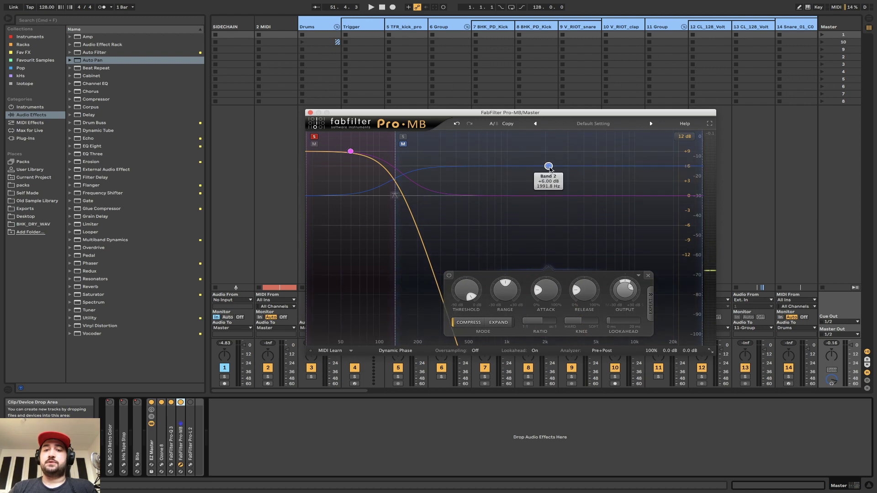
mouse_move(350, 154)
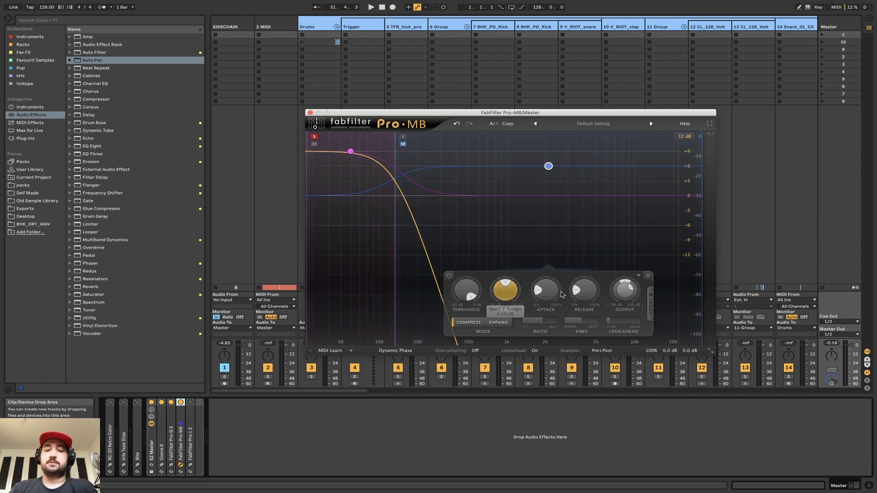
mouse_move(626, 291)
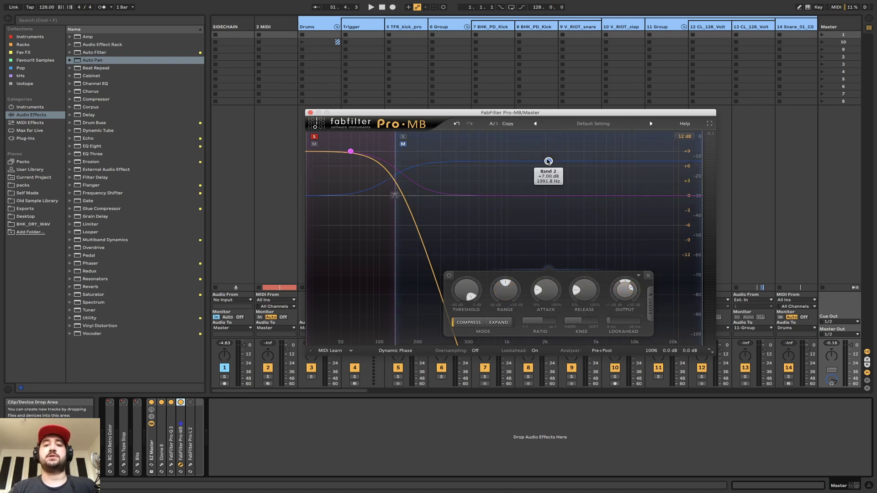
- Play Drop B with only Band 1 soloed to check the Master's peak level, and turn off Band 1's solo in Pro-MB
key(space)
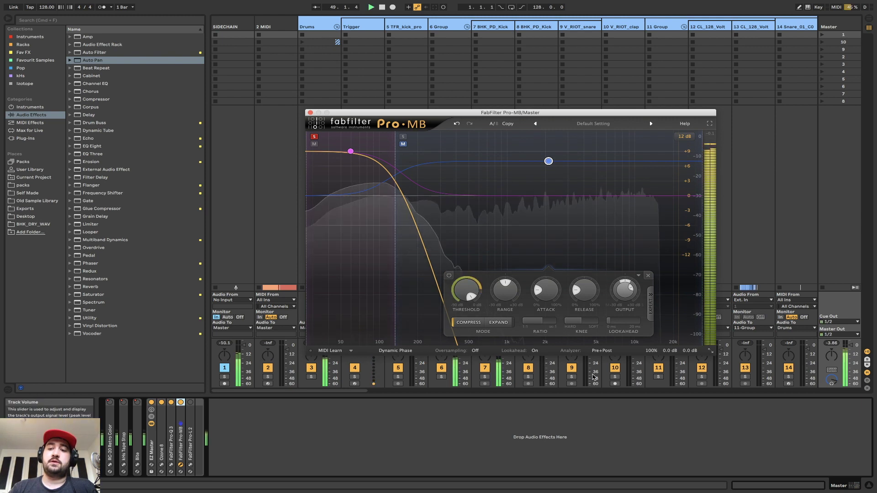
key(space)
click(315, 137)
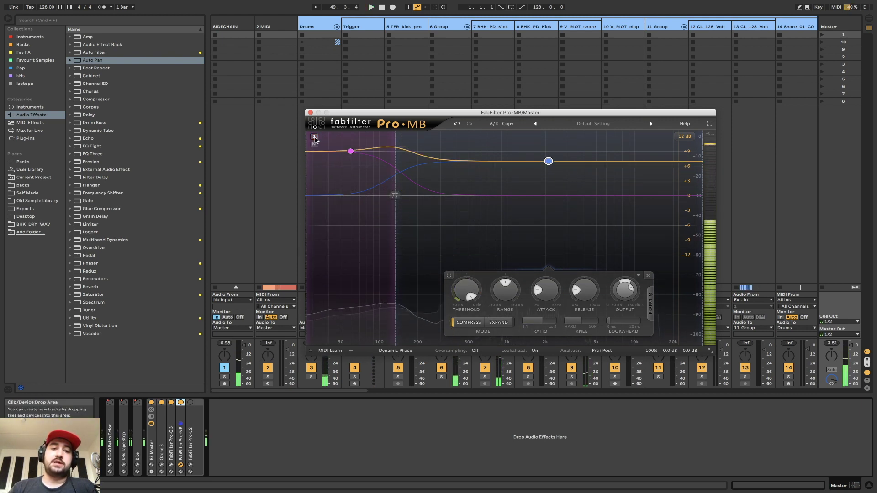
- Reactivate FabFilter Pro-L 2 in the Master's chain, set its gain to 0 dB and play Drop B to watch the limiting
click(191, 427)
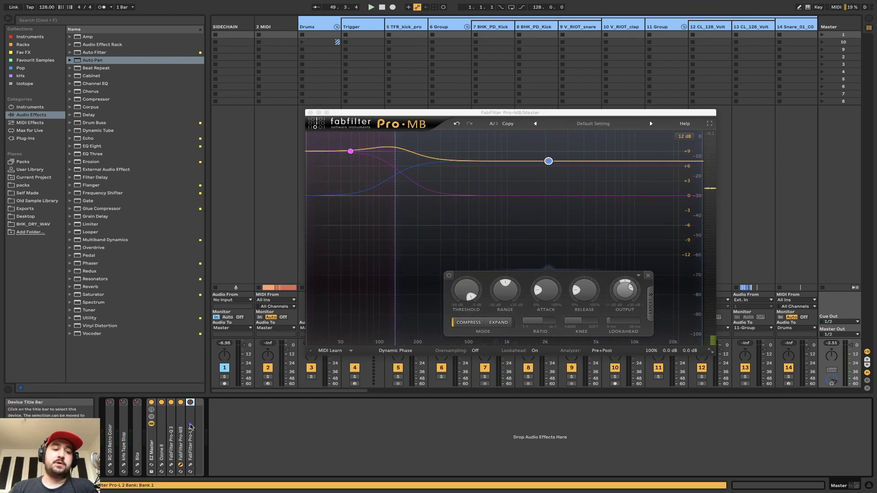
click(190, 466)
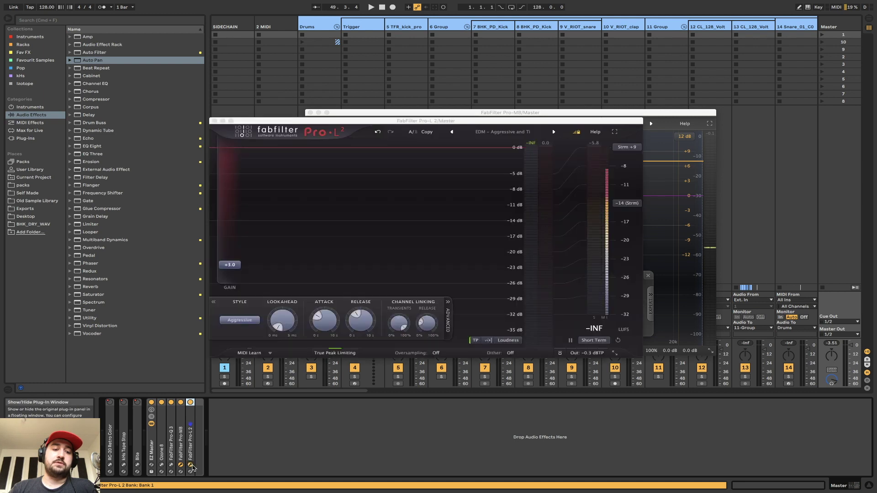
drag(236, 273, 233, 381)
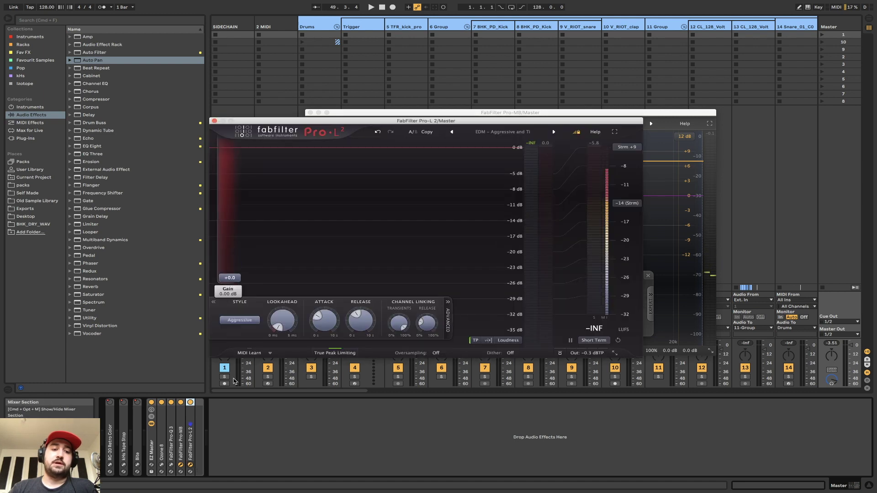
key(space)
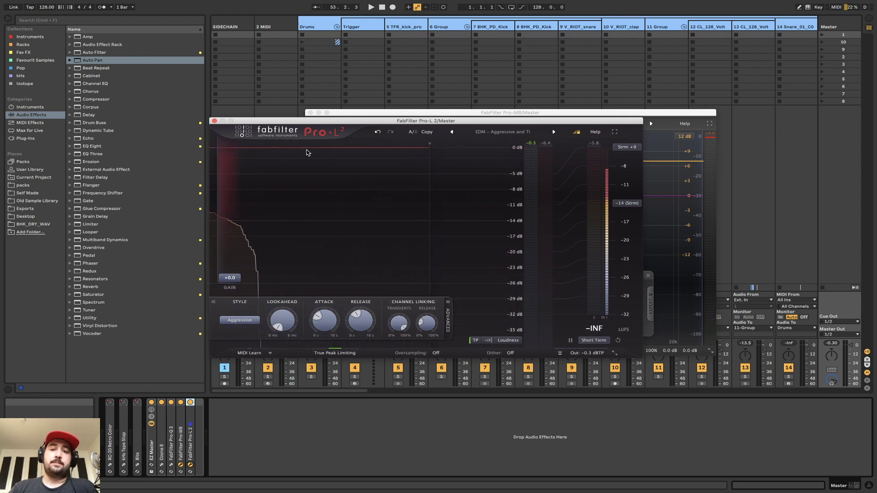
- Close the Pro-MB window, raise Pro-L 2's gain to about +1.9 dB and play Drop B
click(311, 113)
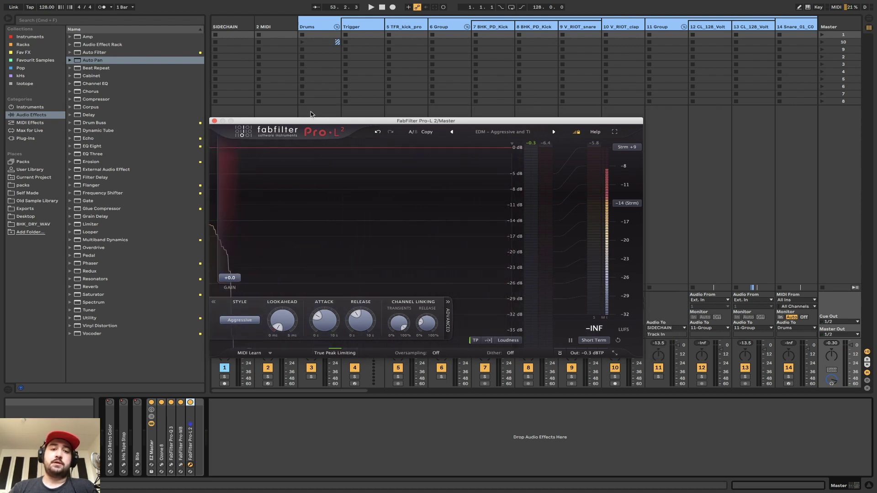
drag(304, 124, 377, 108)
drag(303, 262, 305, 242)
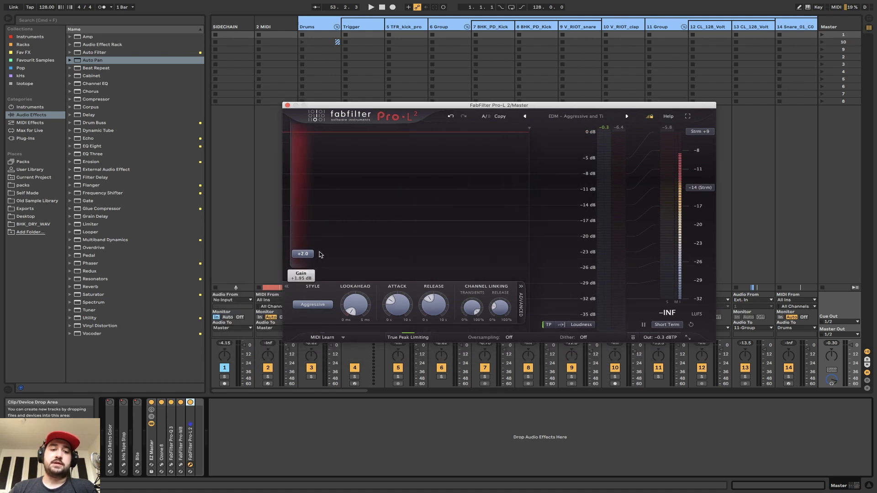
key(space)
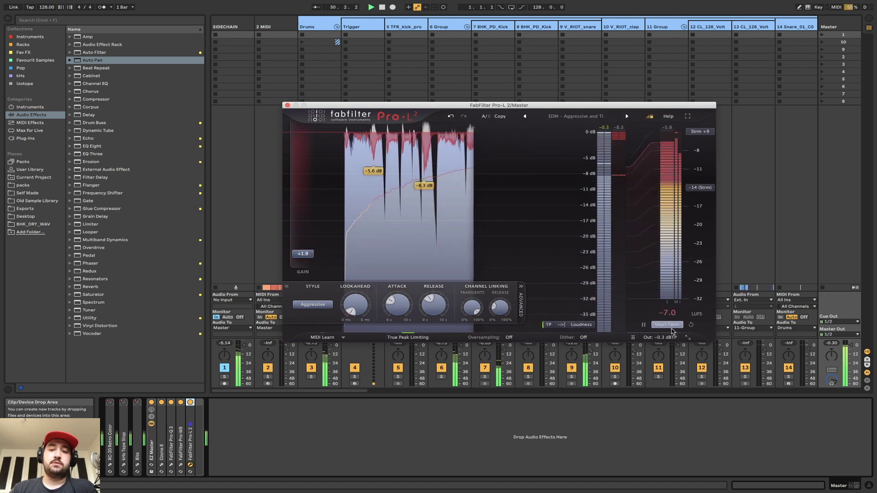
- Enable Pro-L 2's 1:1 unity gain and compare the limiter's gain at about +5 dB and +3 dB while Drop B plays
mouse_move(674, 327)
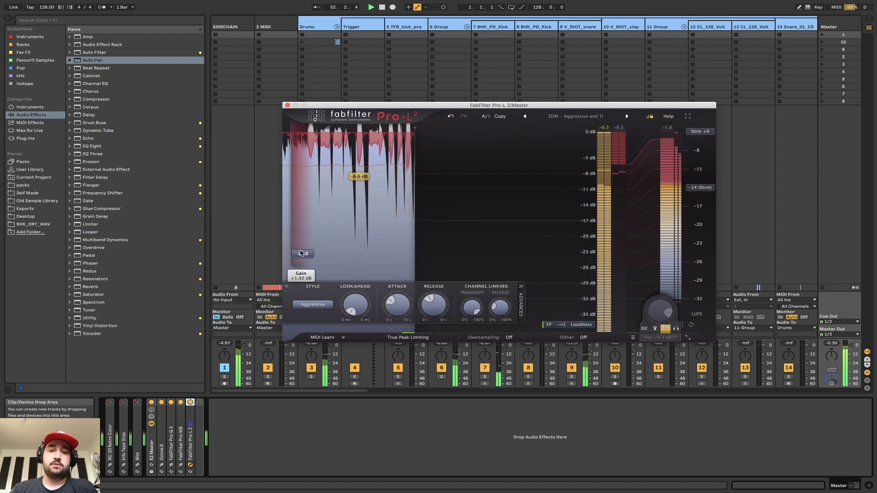
scroll(299, 235, up, 2)
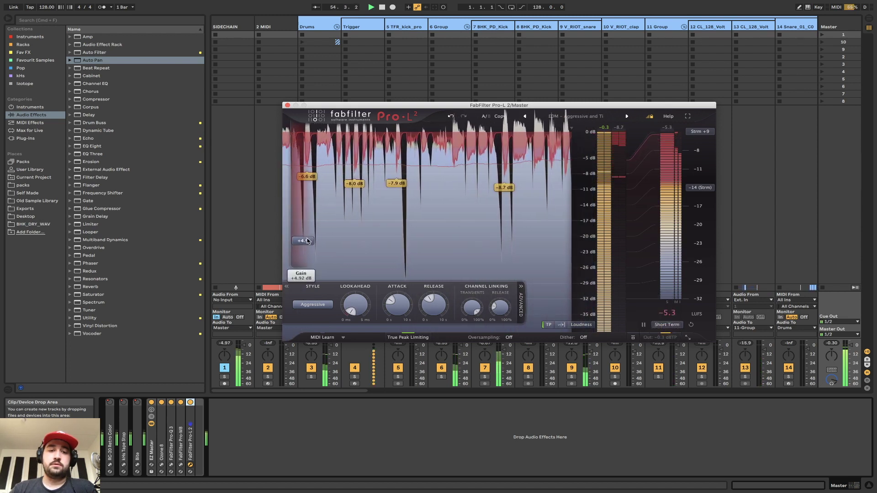
scroll(311, 244, up, 4)
scroll(311, 244, up, 1)
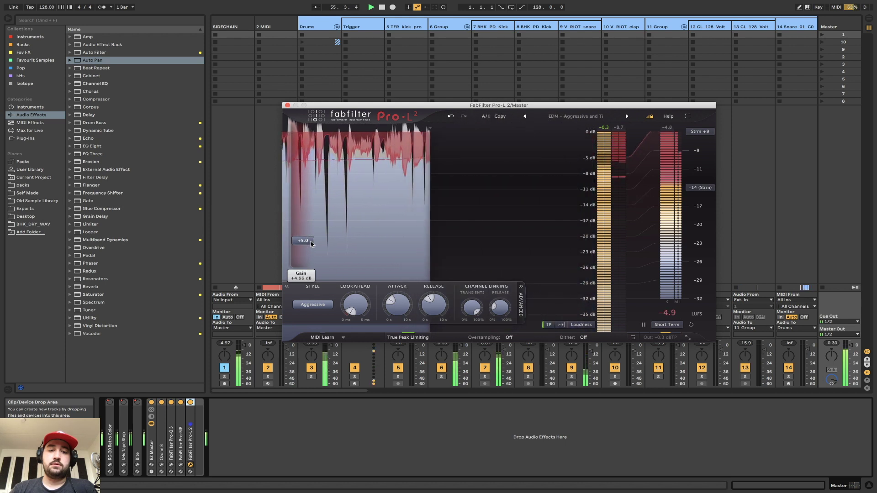
drag(311, 244, 310, 253)
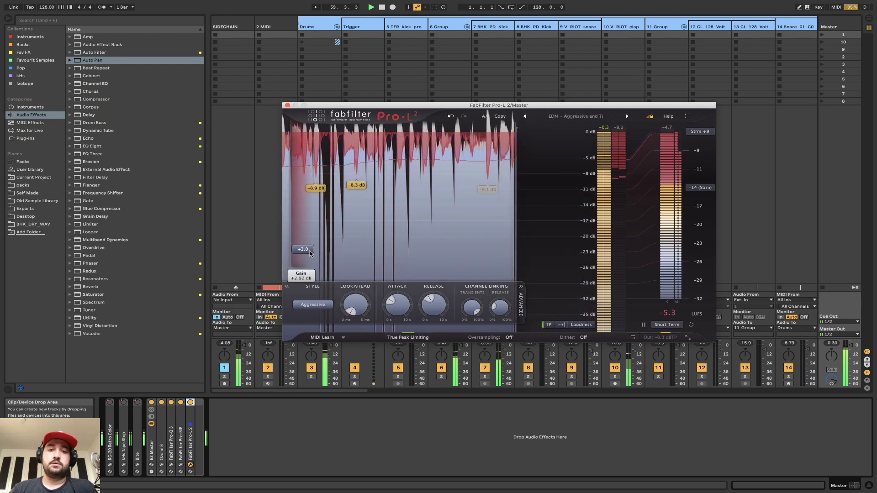
key(space)
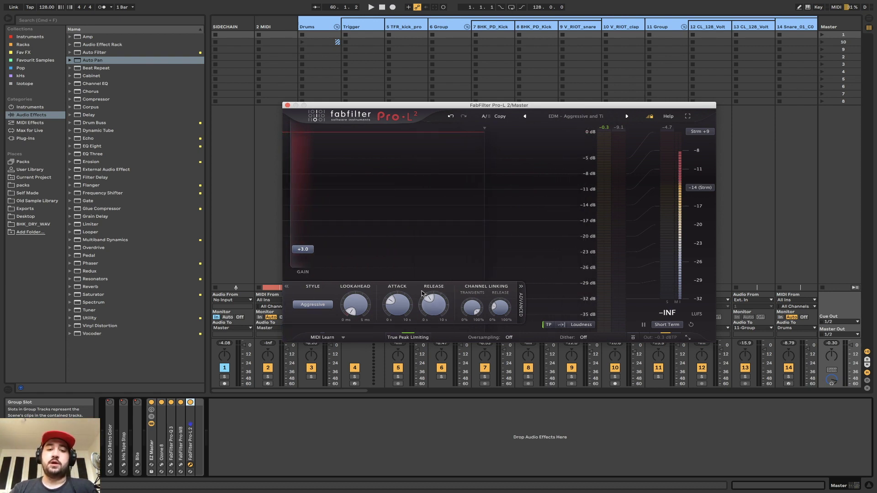
- Review Pro-L 2's limiting styles, keeping Aggressive, and set the limiter's gain to +2.0 dB while Drop B plays
click(324, 306)
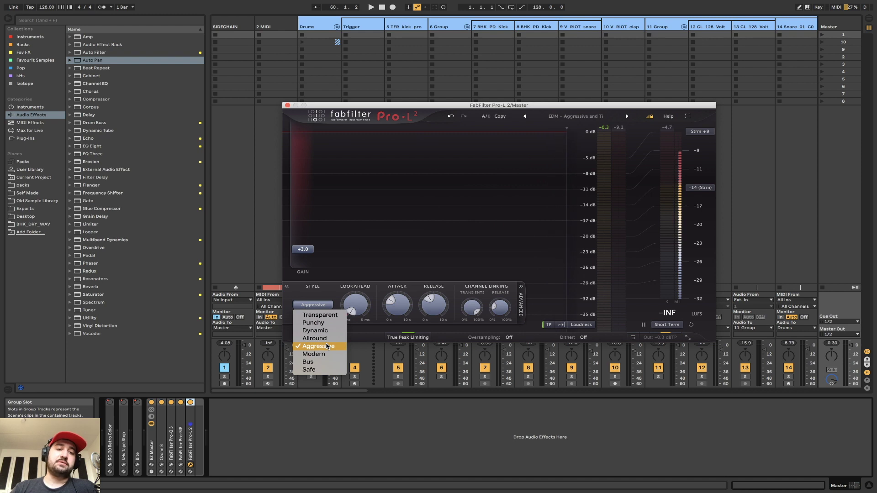
key(Escape)
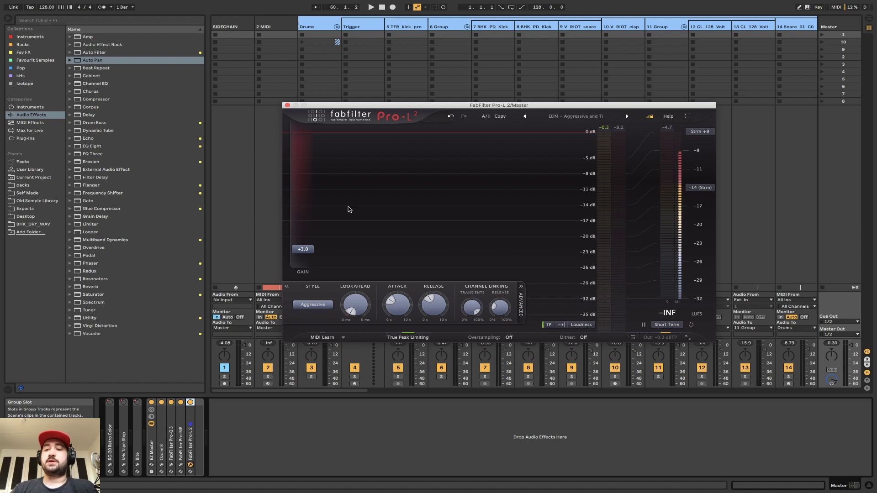
key(space)
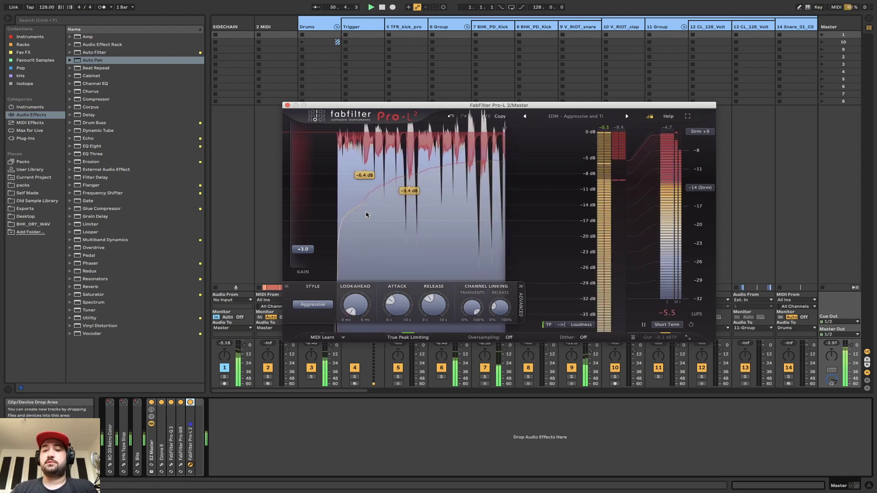
mouse_move(298, 252)
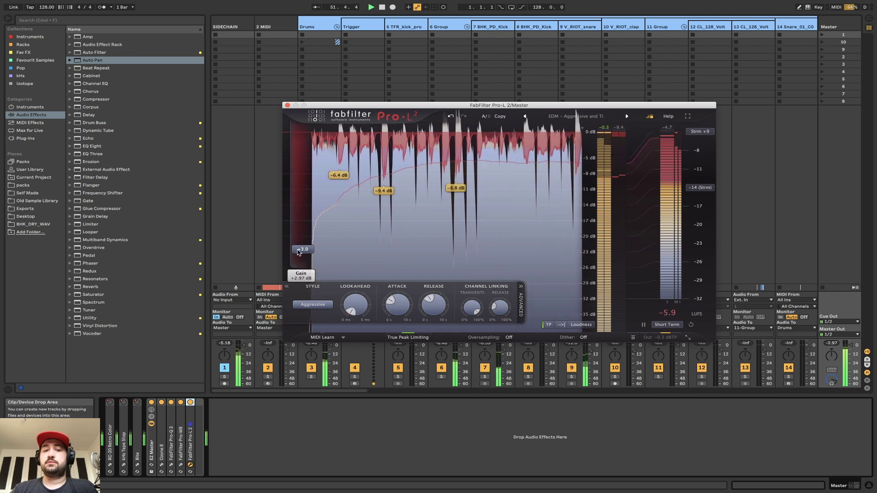
click(385, 238)
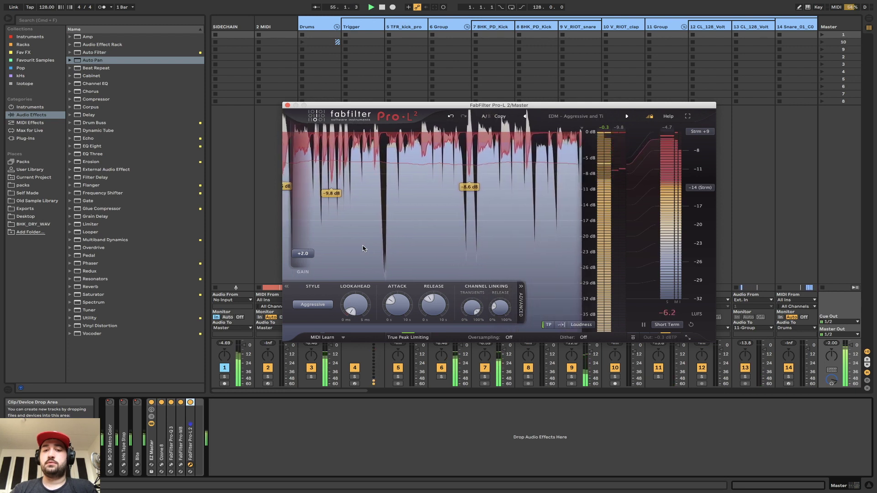
click(382, 239)
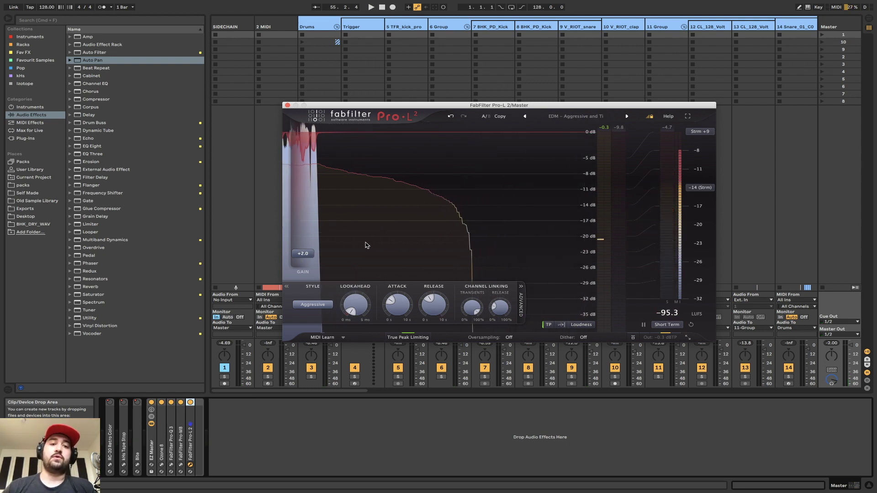
click(365, 246)
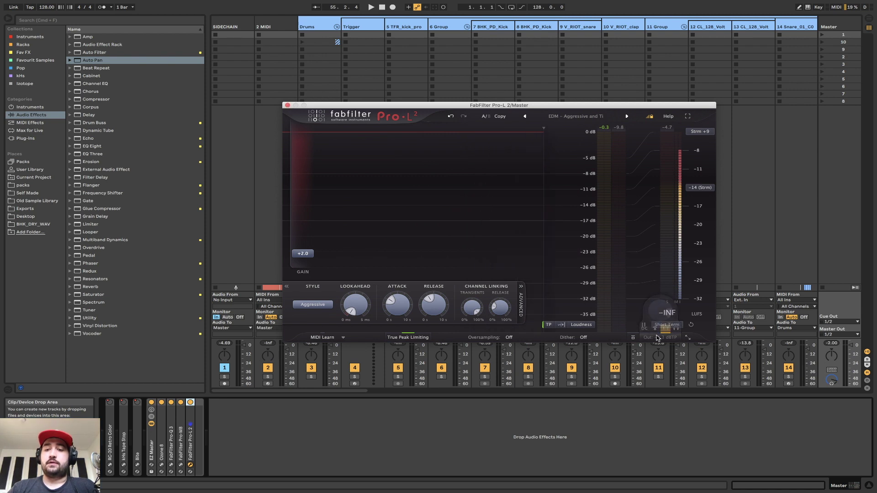
- Turn off Pro-L 2's 1:1 unity gain and close the limiter's window
click(666, 330)
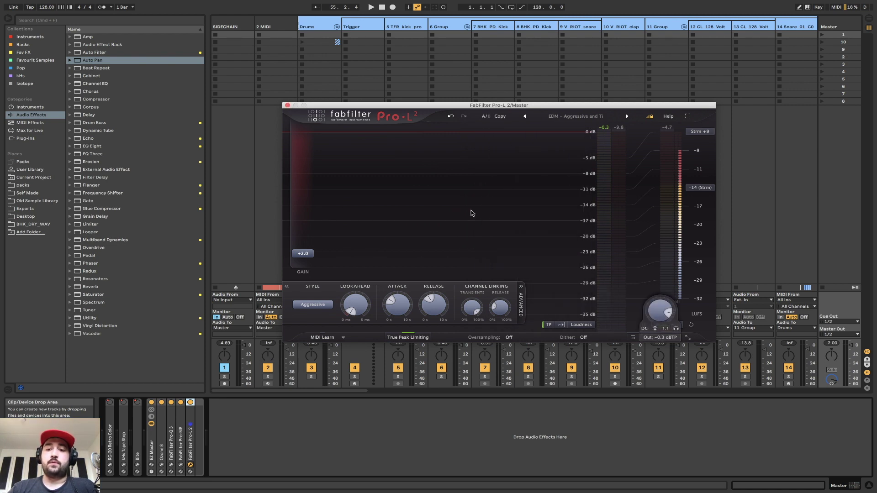
click(667, 329)
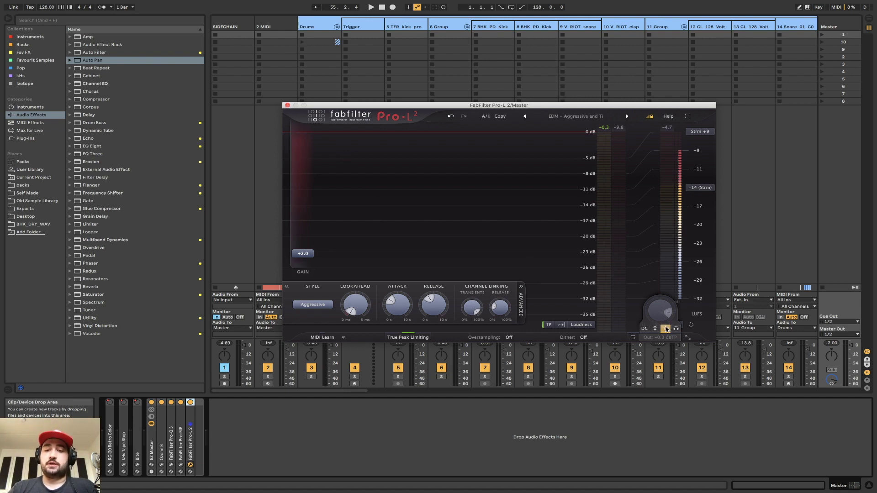
click(666, 329)
click(287, 105)
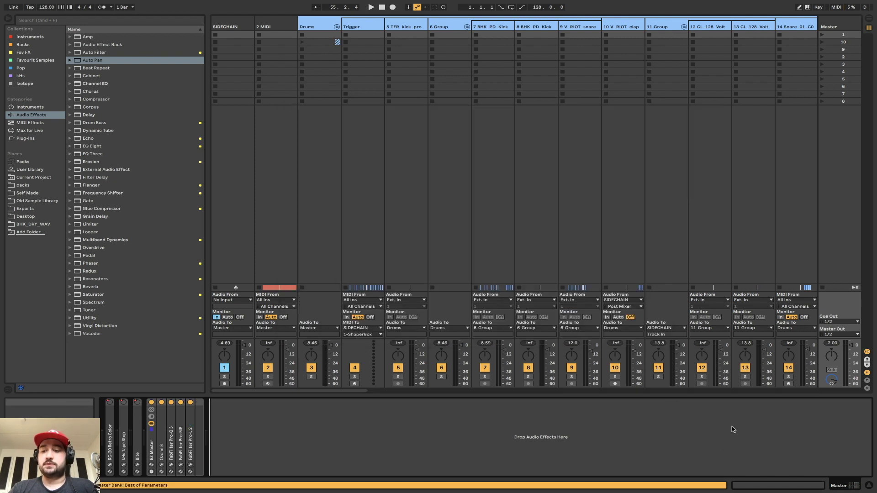
- Reset the Master track's volume to 0 in the Arrangement View and play Drop B through the full mastering chain
key(Tab)
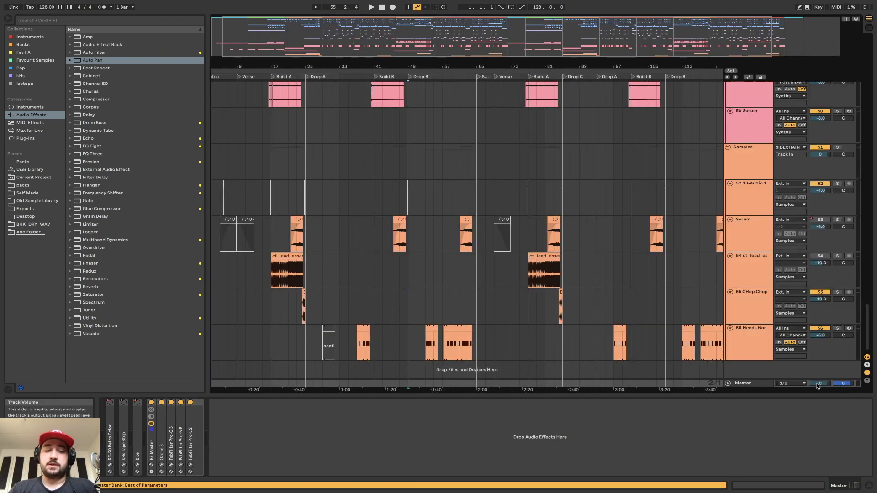
key(XF86AudioRaiseVolume)
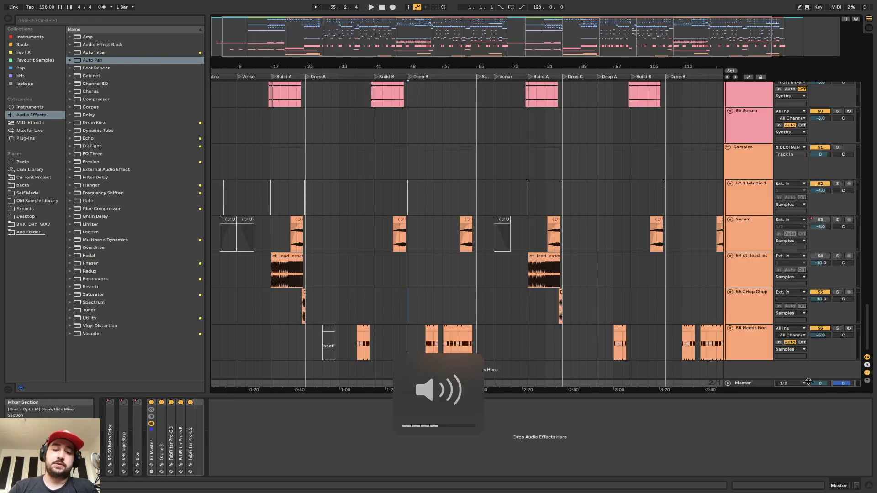
key(space)
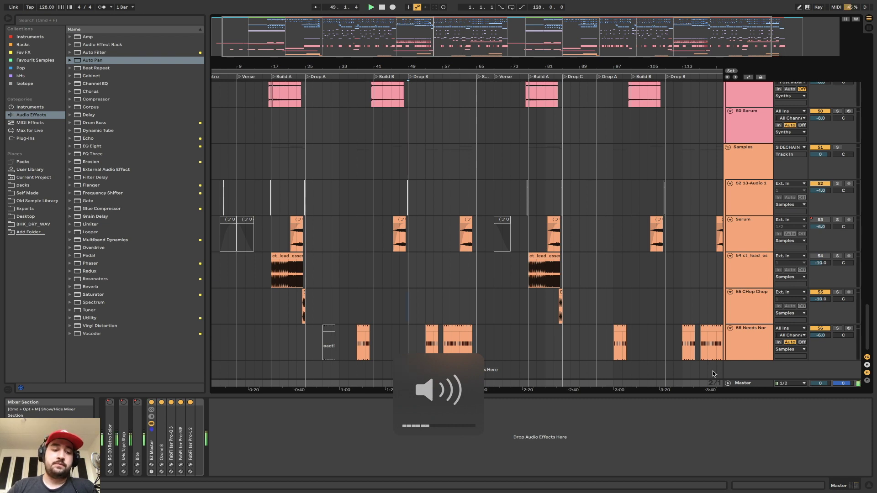
key(XF86AudioLowerVolume)
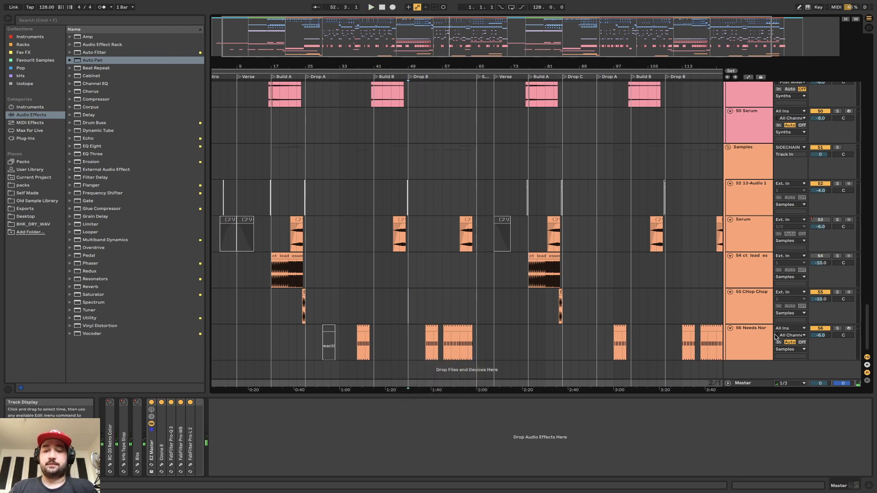
- Delete FabFilter Pro-Q 3 from the Master track's EZ Master chain
click(172, 438)
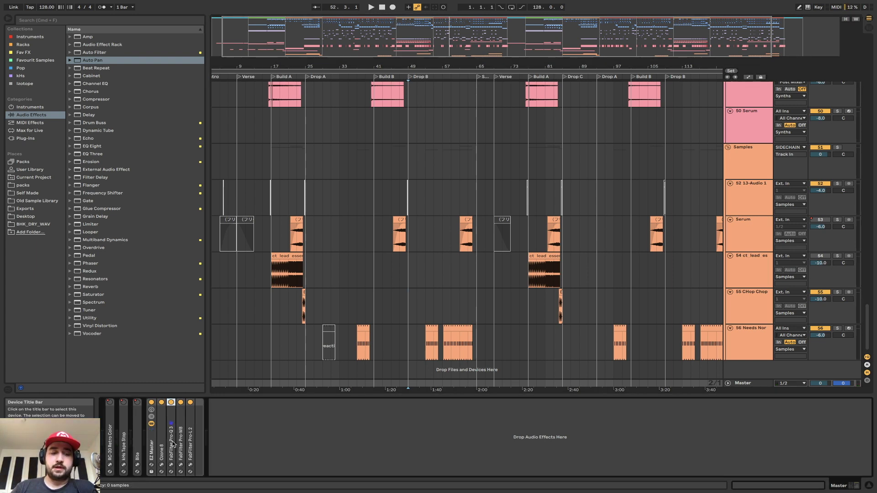
key(Delete)
- Fold all track groups in the arrangement and group every track from SIDECHAIN to Samples into one group
scroll(607, 280, up, 20)
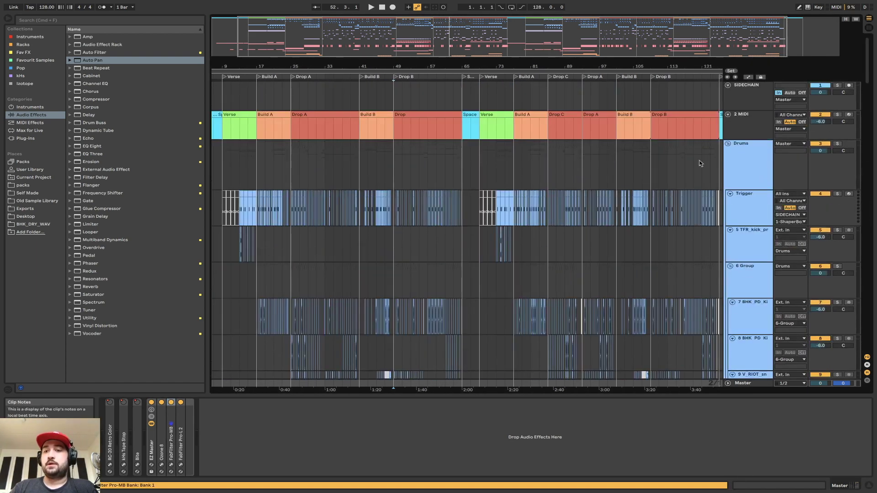
alt+click(729, 144)
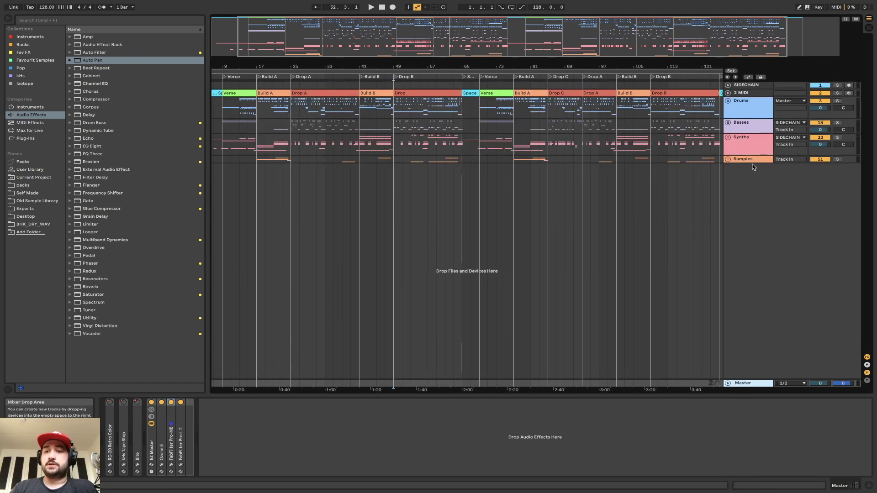
click(745, 85)
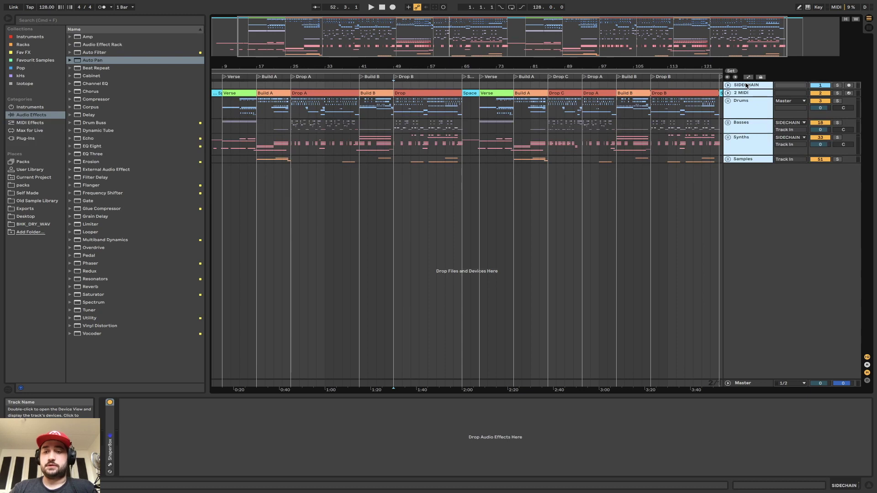
key(super+g)
- Move the MIDI track out of the new group to above it, and fold the group
click(751, 386)
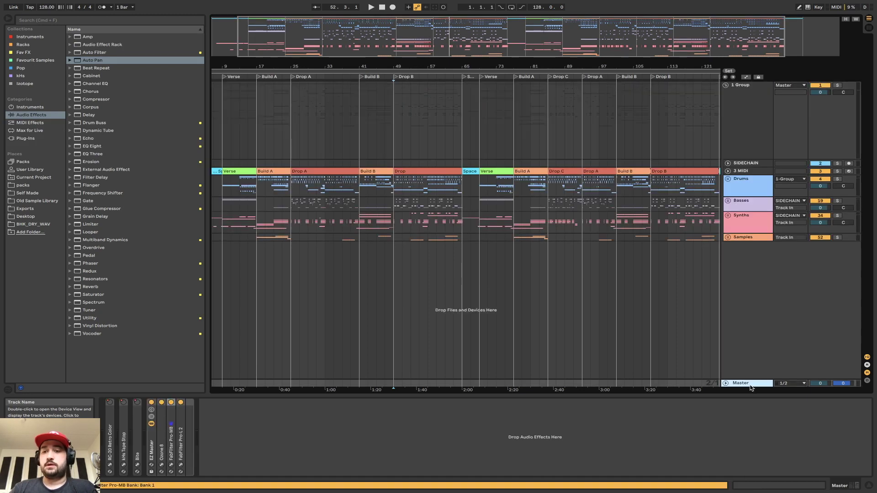
click(744, 172)
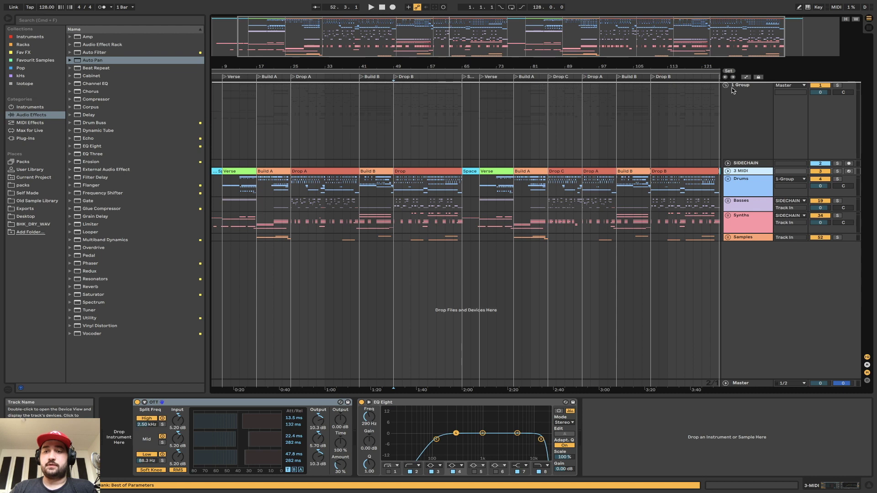
drag(732, 90, 728, 87)
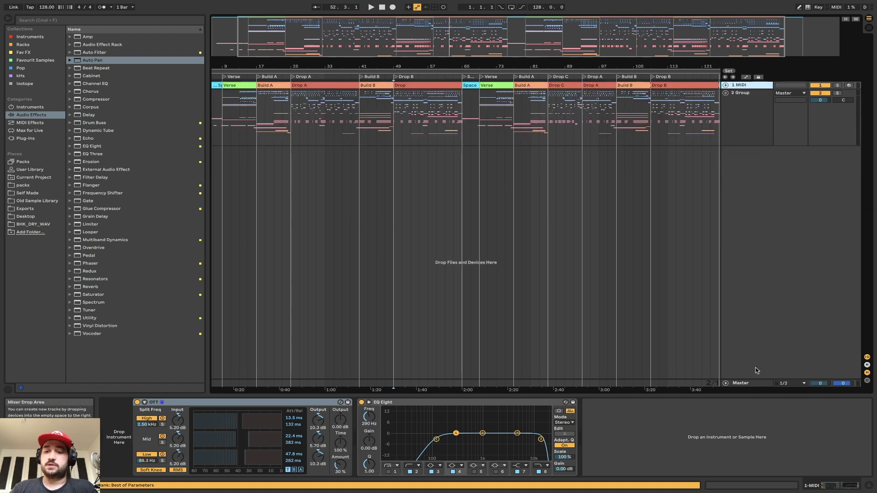
- Move the Master track's RC-20 Retro Color, kHs Tape Stop, Bite and EZ Master devices onto the new group
click(749, 385)
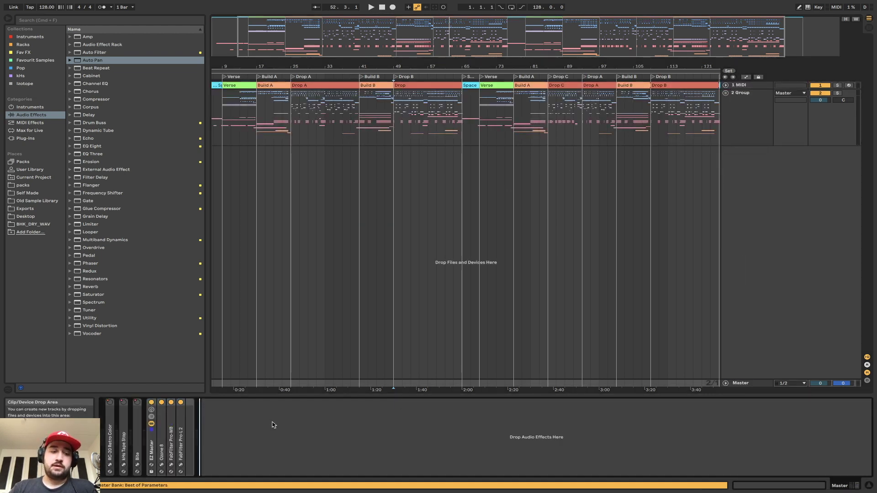
click(153, 447)
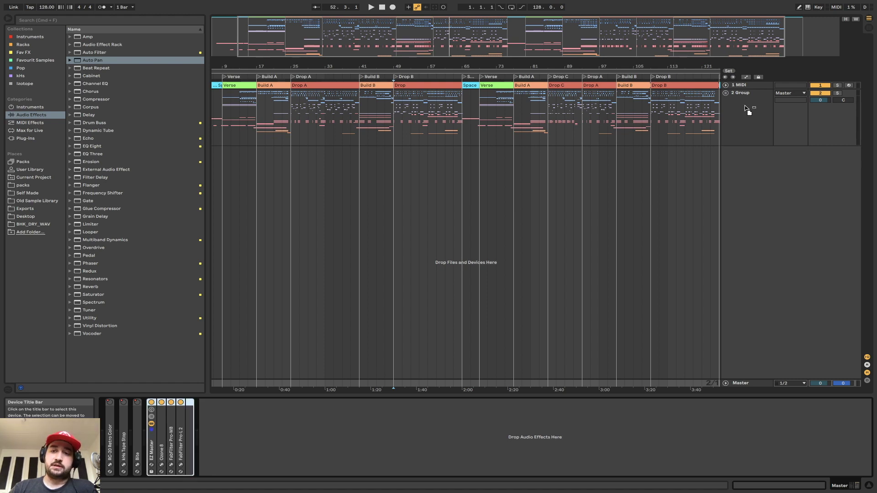
click(207, 451)
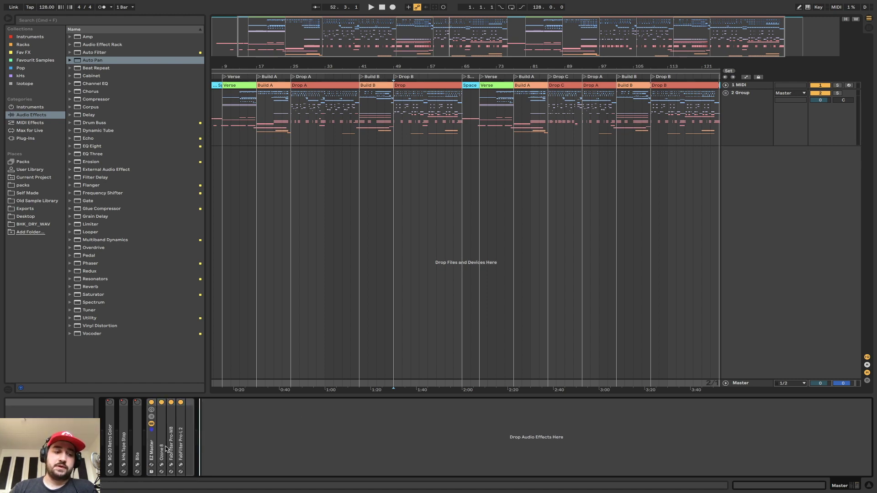
click(151, 445)
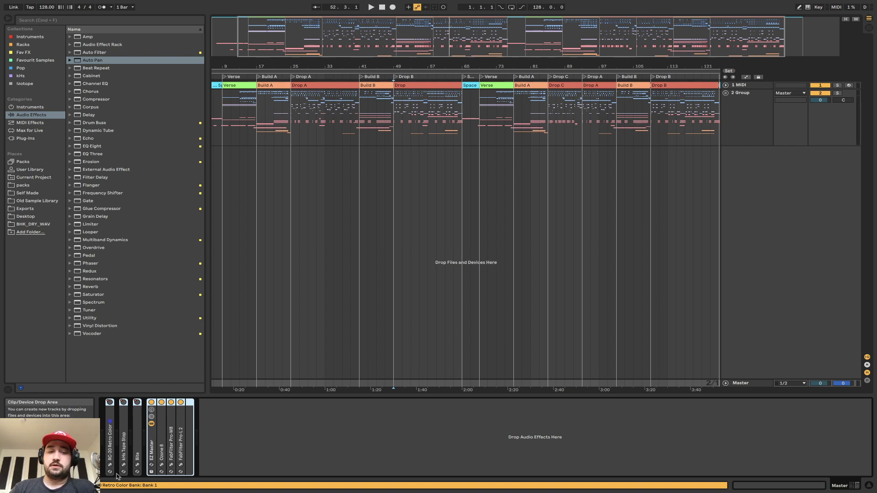
click(761, 122)
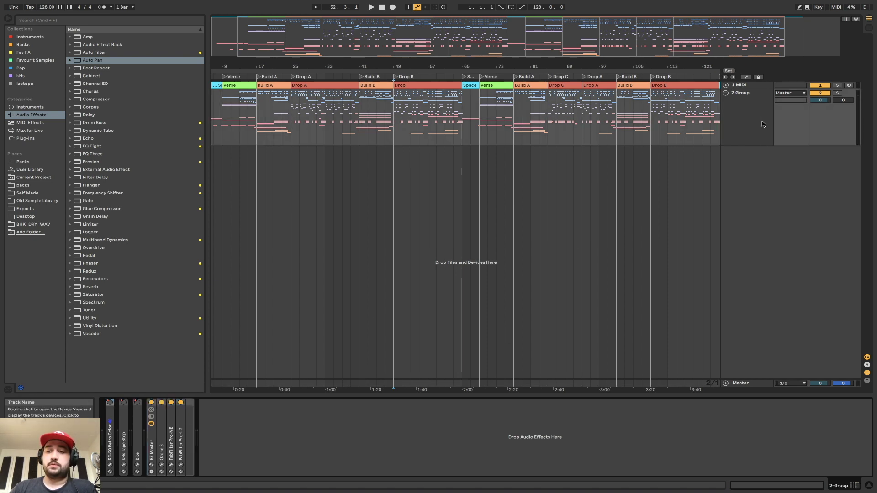
click(760, 122)
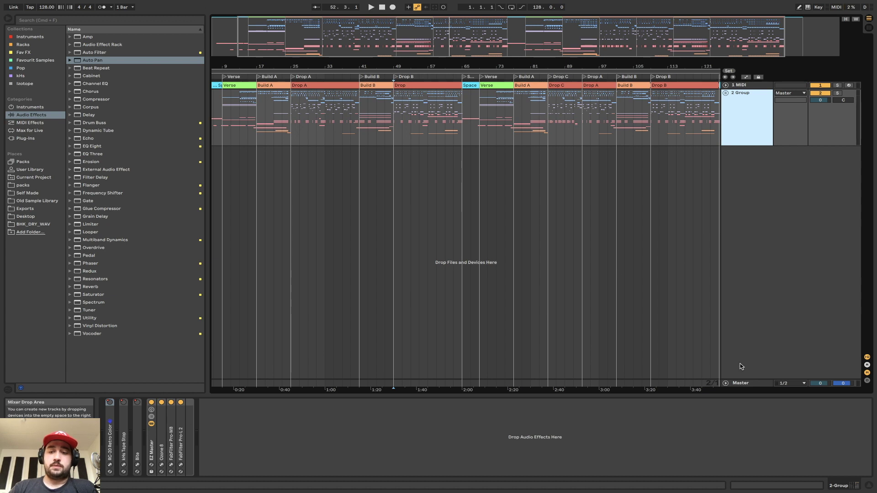
- Paste FabFilter Pro-Q 3 onto the emptied Master track
click(742, 383)
click(458, 475)
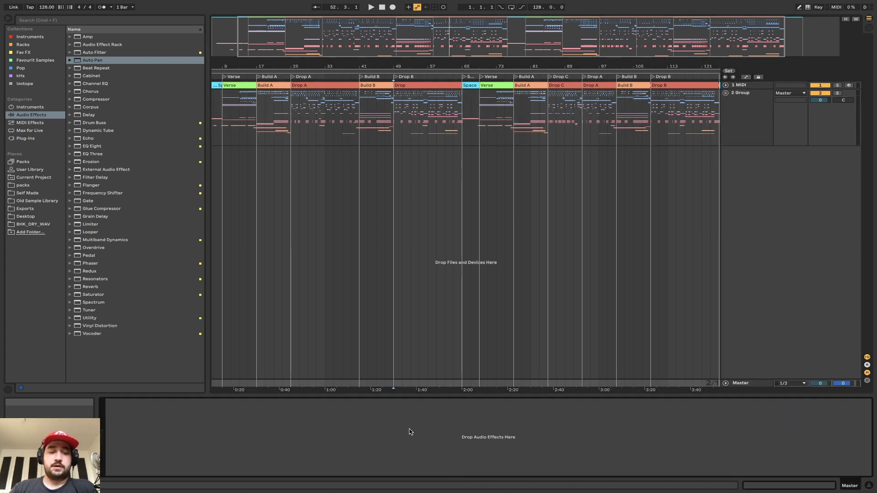
key(super+v)
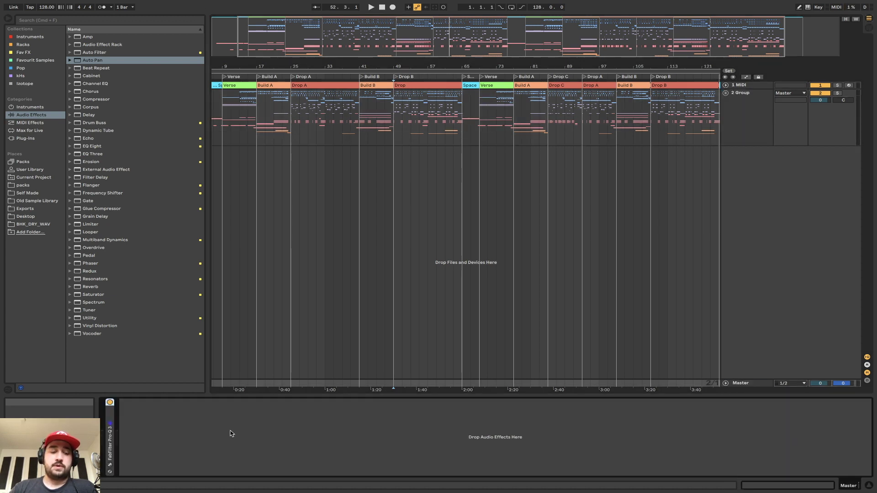
click(110, 465)
click(109, 464)
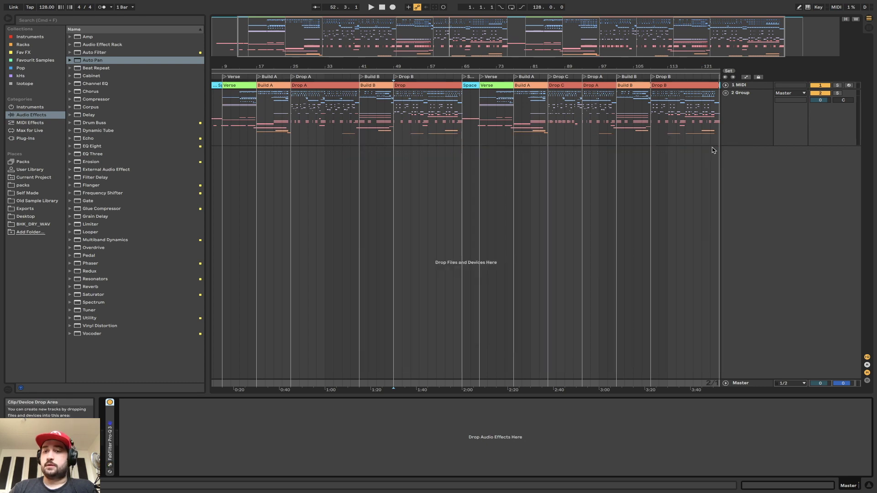
- Unfold the new group, turn on automation mode and display its RC-20 Retro Color envelope
click(725, 94)
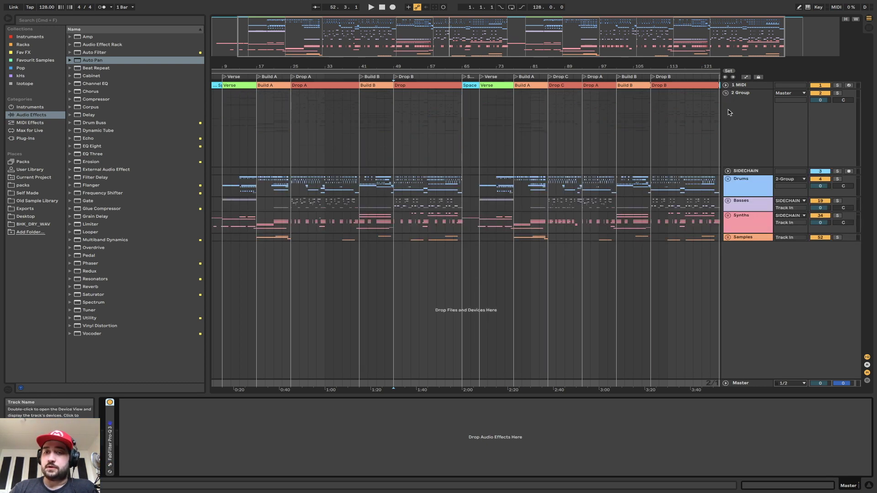
key(a)
right_click(740, 130)
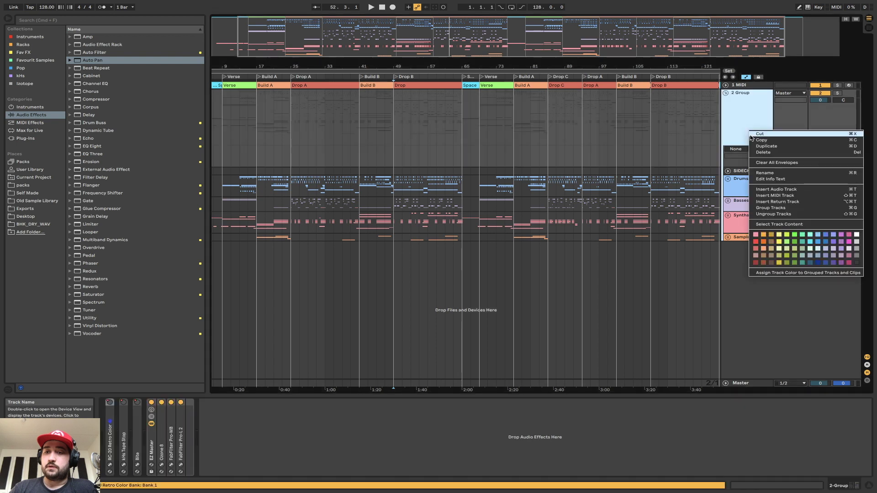
click(732, 116)
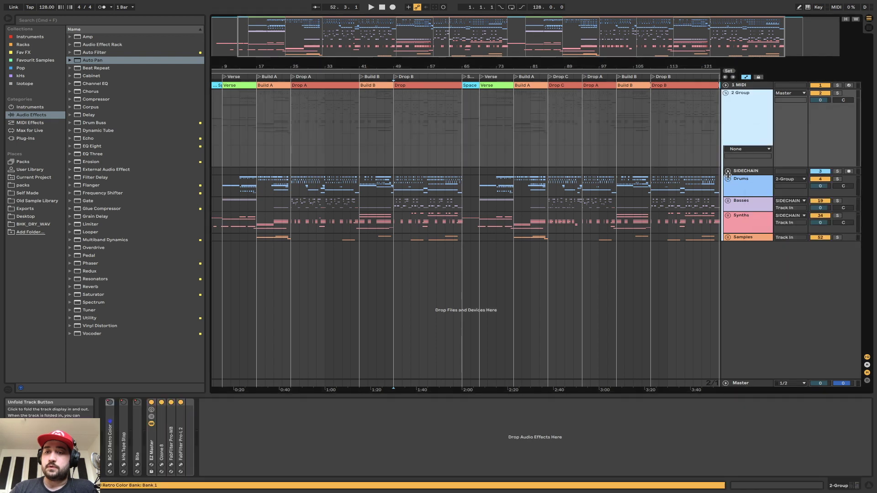
click(742, 149)
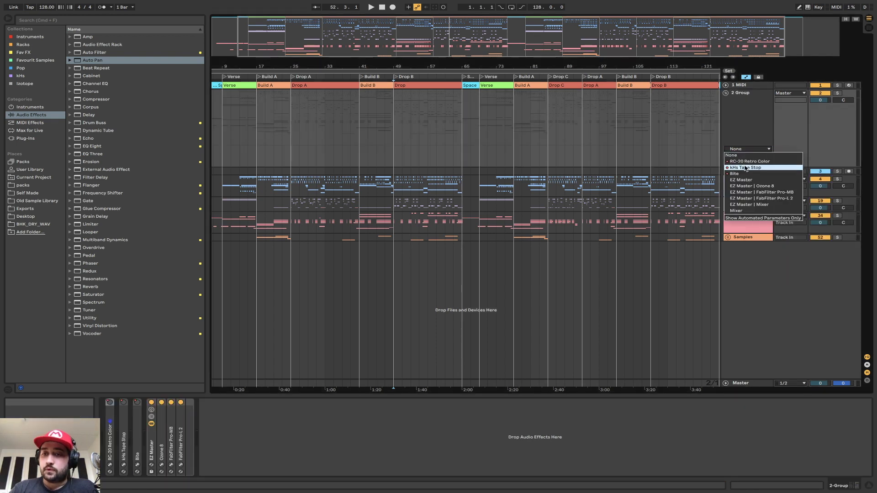
click(747, 161)
right_click(745, 132)
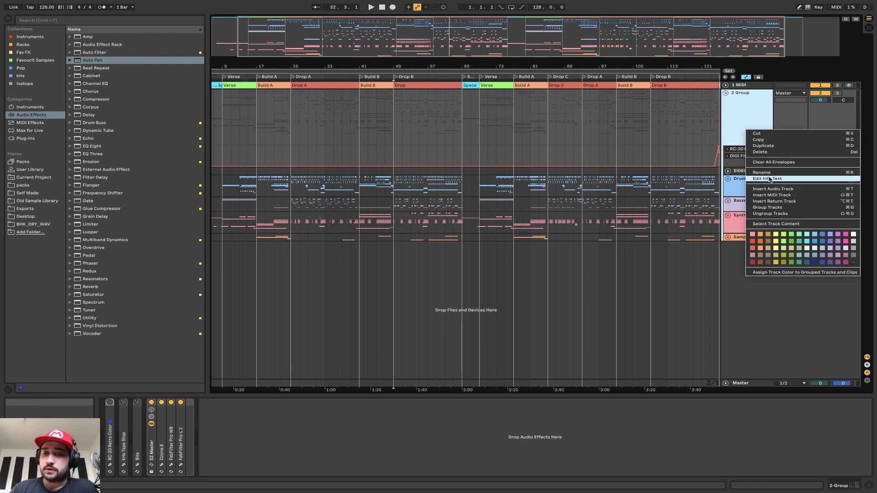
click(753, 291)
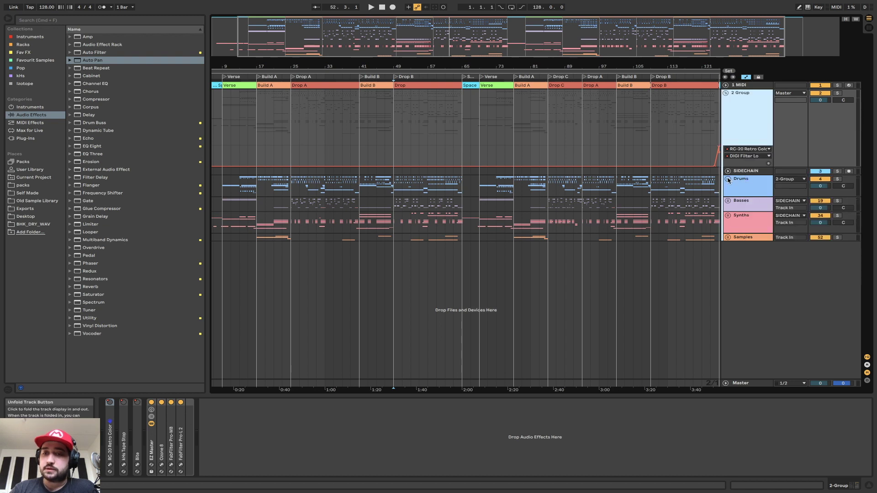
- Add a lane for each automated envelope on the new group, review the lanes and fold the group
click(728, 180)
right_click(737, 140)
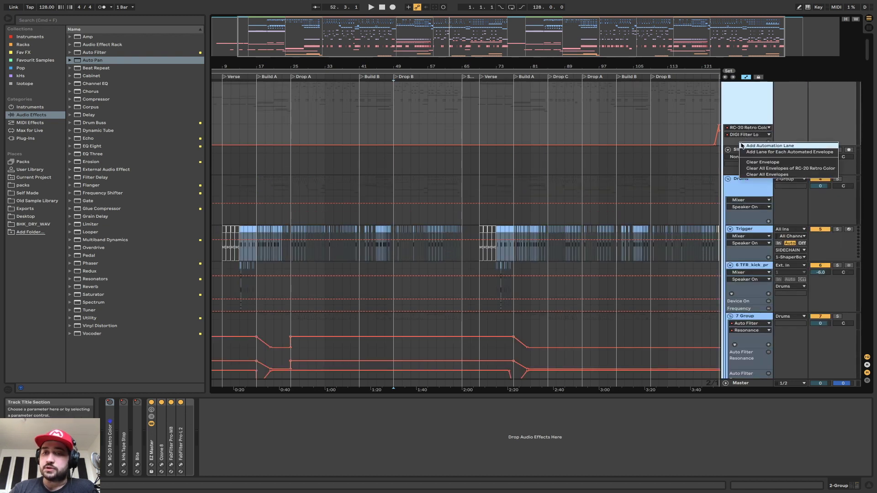
click(749, 154)
scroll(577, 162, down, 10)
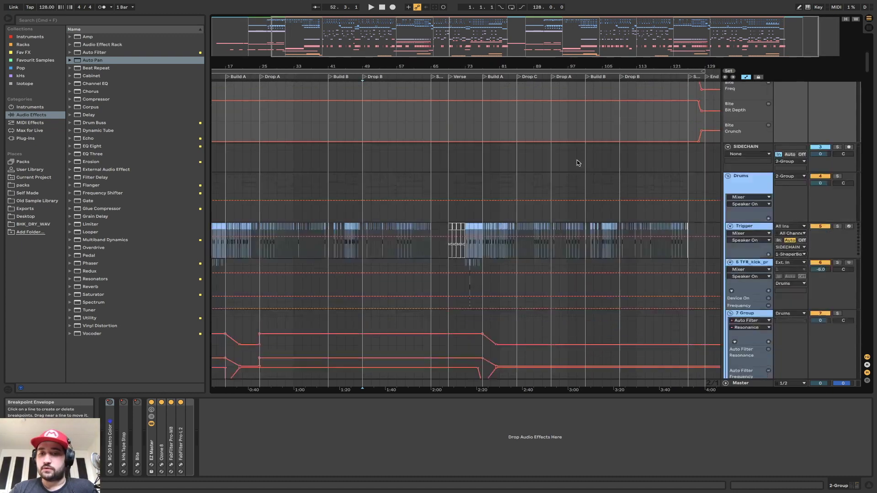
scroll(576, 162, up, 10)
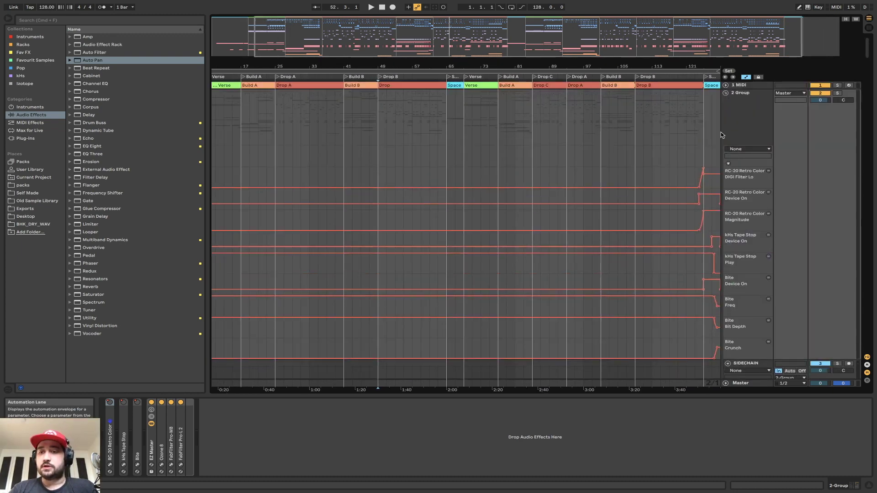
click(725, 93)
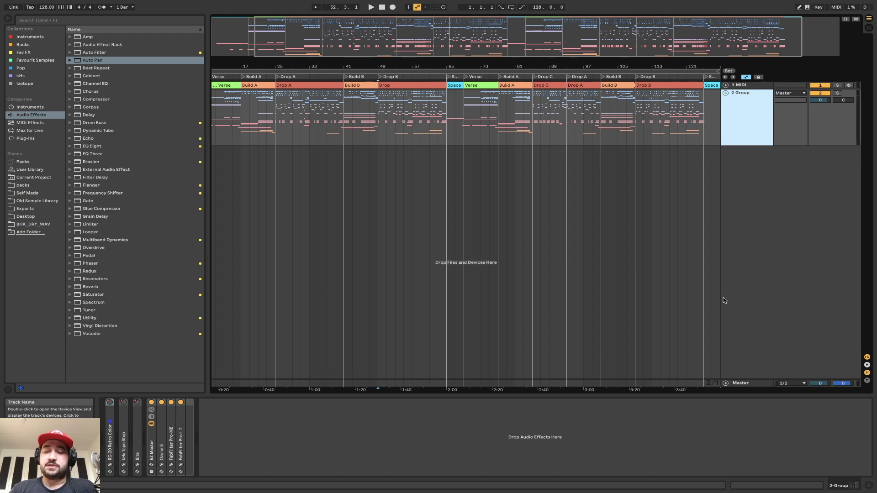
- Compare the device chains on the Master track and the new group
click(736, 383)
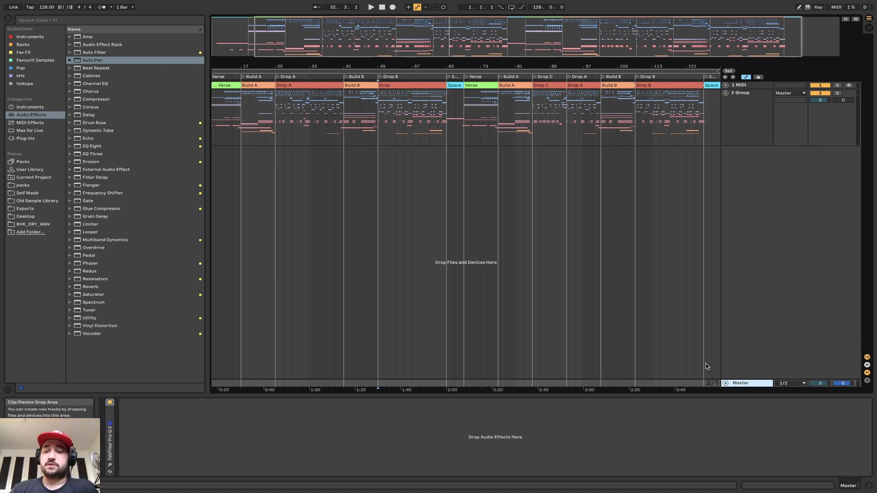
scroll(670, 189, left, 3)
click(749, 141)
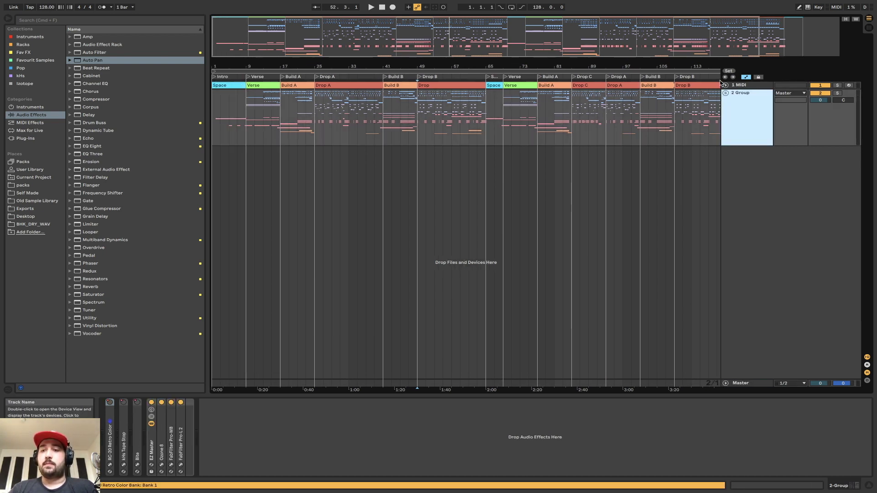
- Unfold the new group without automation, solo the first BHK_PD kick track and play it from Build A
click(725, 94)
click(733, 161)
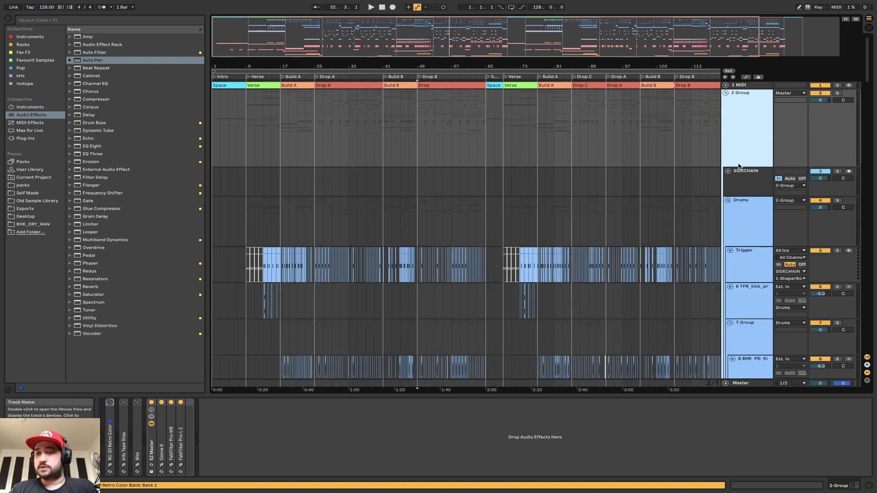
scroll(732, 215, down, 5)
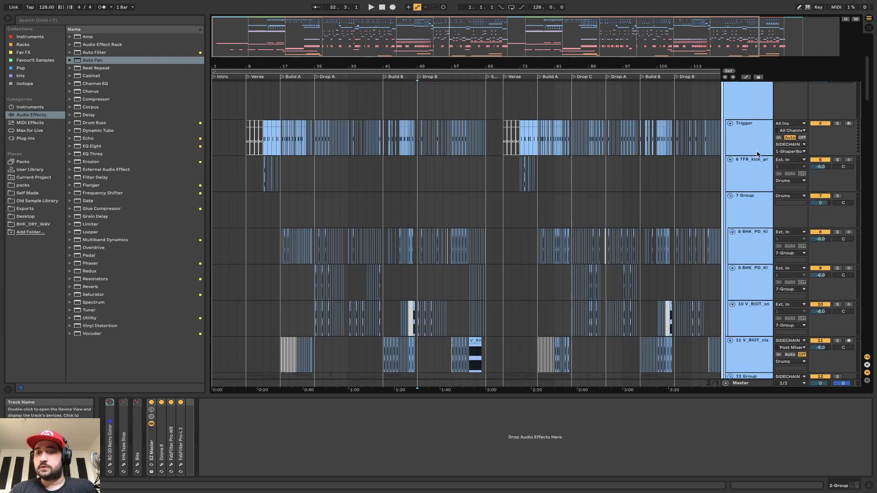
click(759, 177)
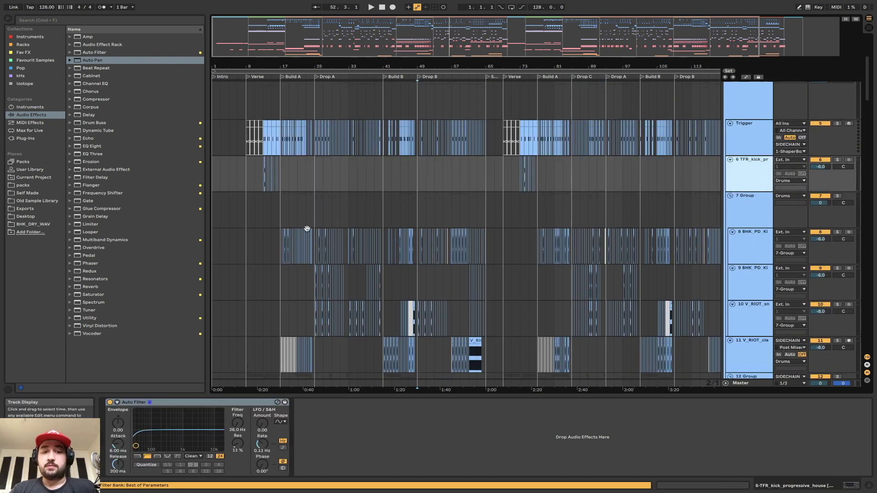
click(281, 245)
click(837, 232)
key(space)
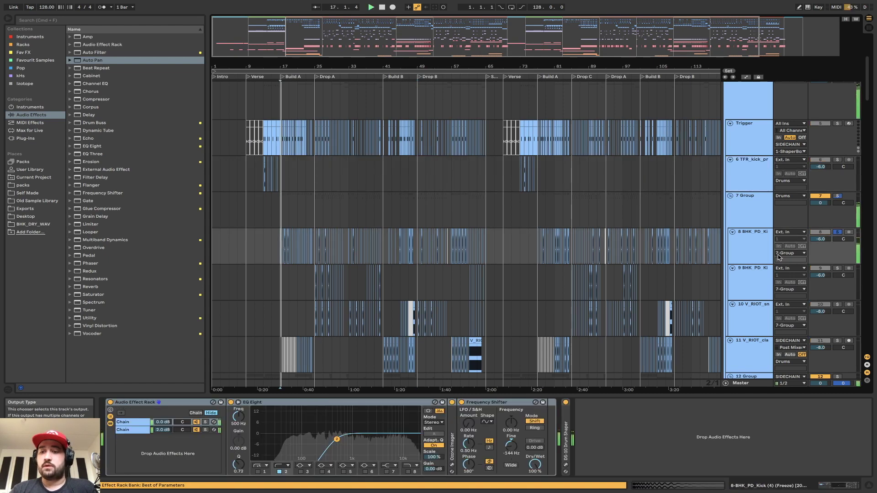
key(Up)
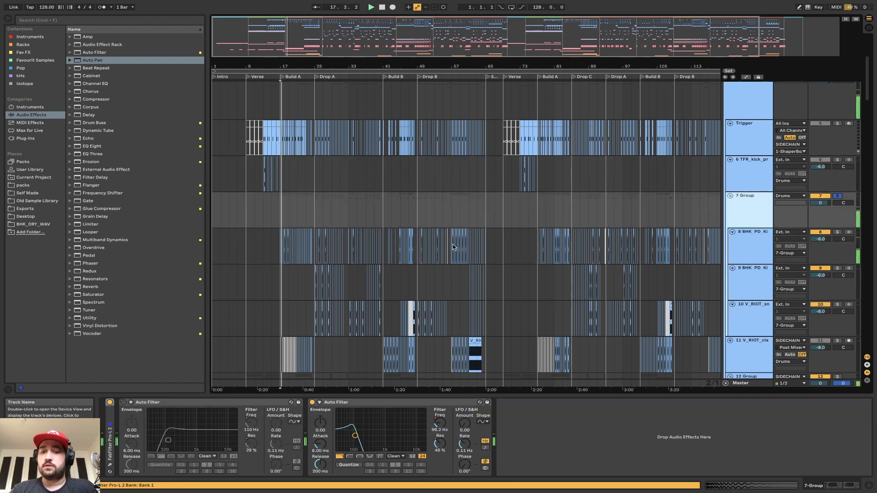
- Play the soloed kick from the start of Drop B
click(413, 239)
key(space)
key(space)
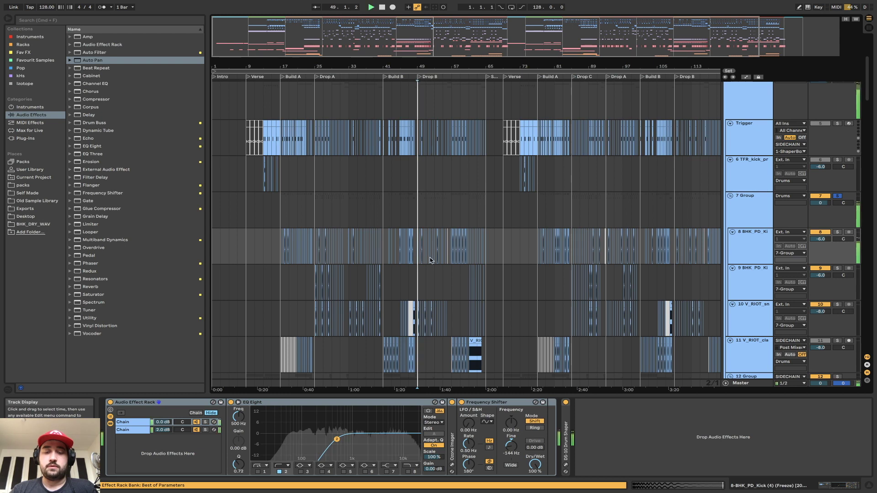
scroll(525, 261, down, 4)
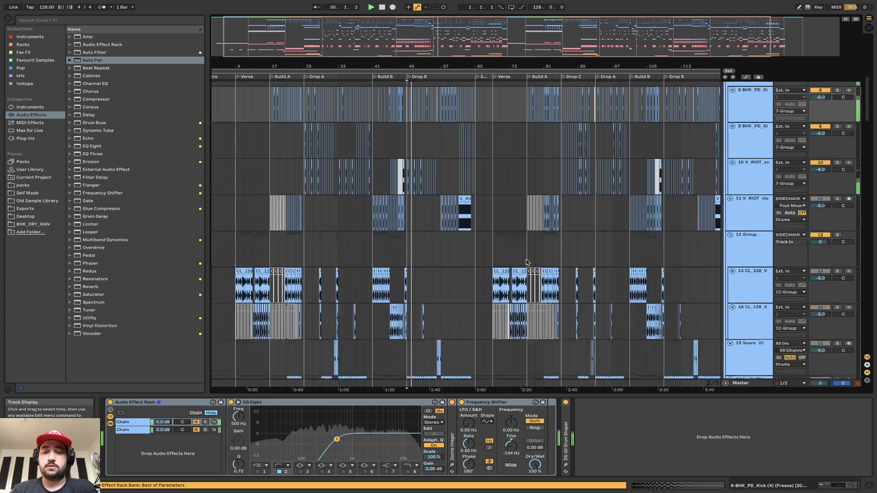
scroll(534, 264, up, 3)
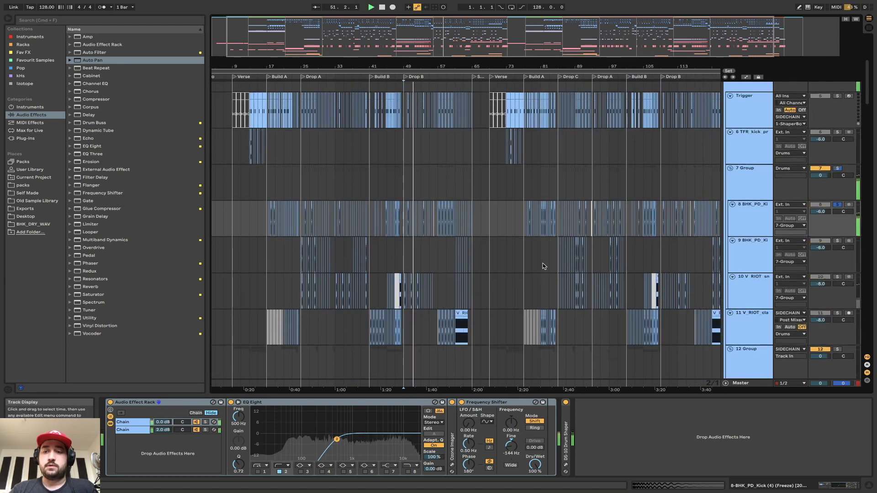
- Fold and unfold 7 Group, solo it and play it from Drop B
click(745, 180)
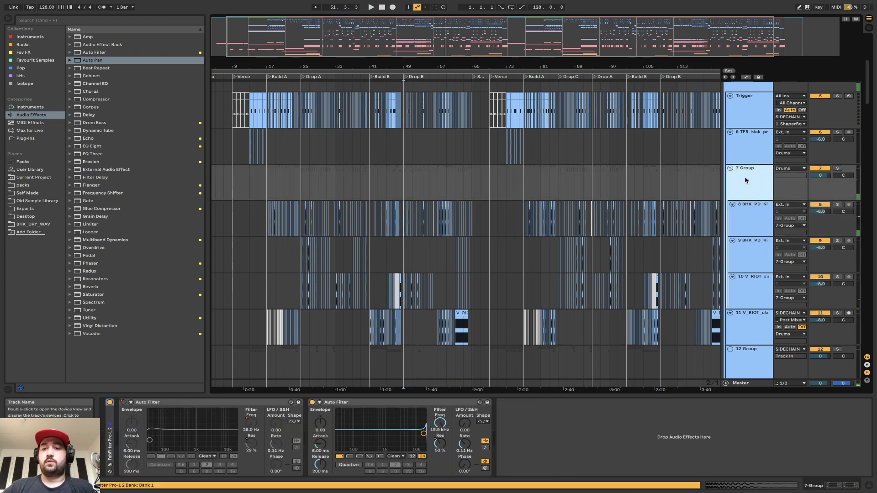
click(730, 168)
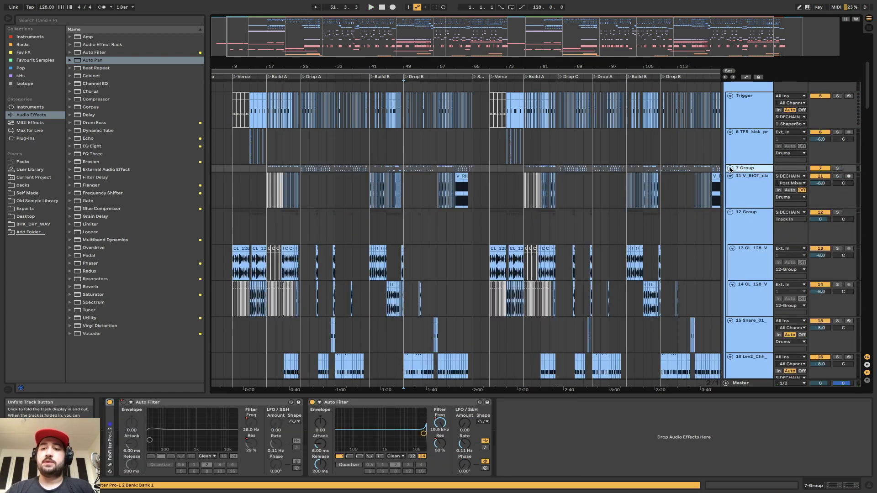
click(729, 168)
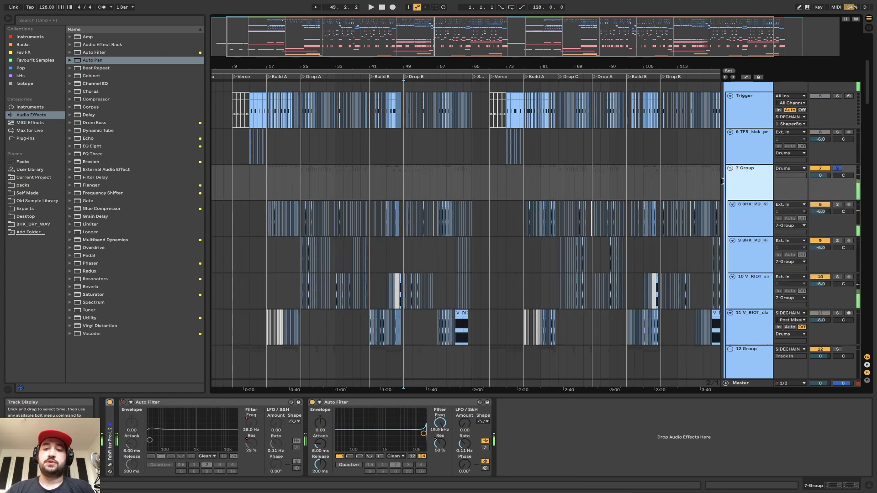
- Select 7 Group's whole length from bar 1 to bar 129 and select the outer 2 Group track
drag(461, 53, 450, 45)
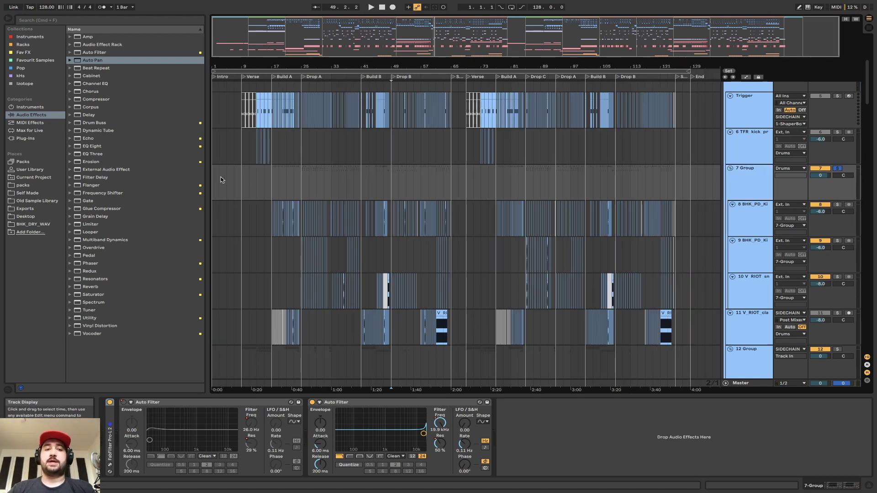
drag(214, 179, 690, 181)
scroll(691, 174, up, 5)
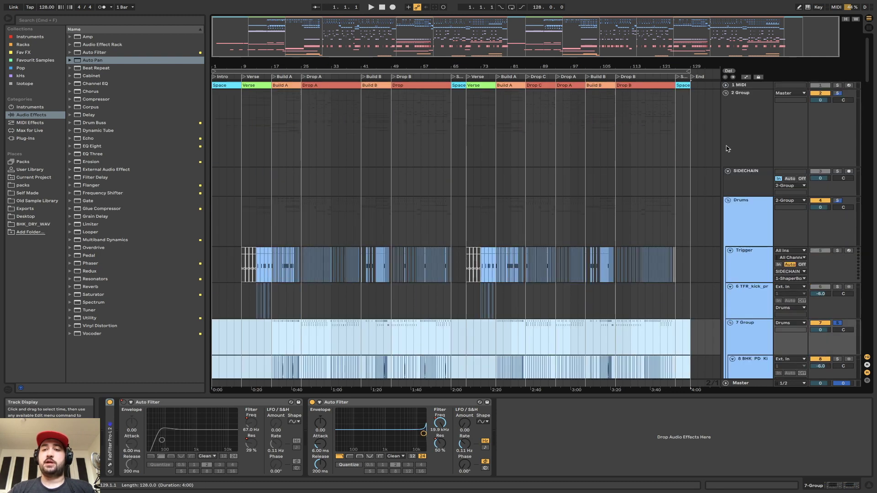
click(751, 132)
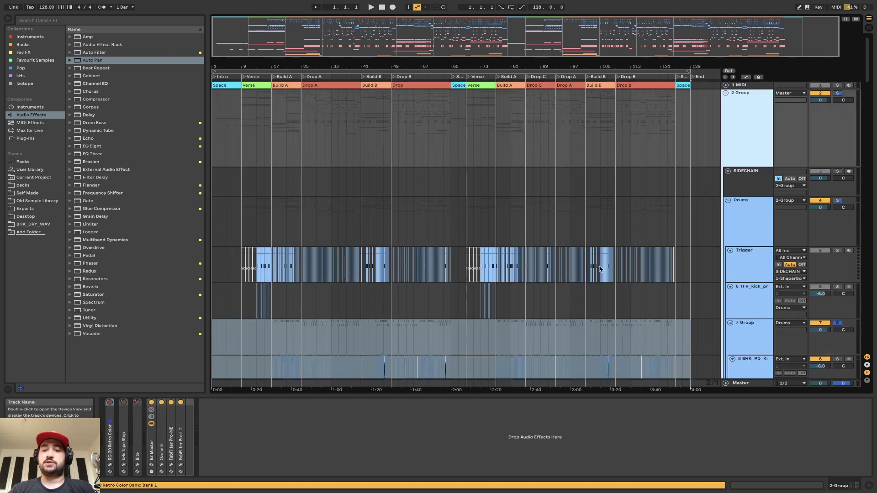
- Switch off the EZ Master rack on 2 Group and select 7 Group for export
click(151, 402)
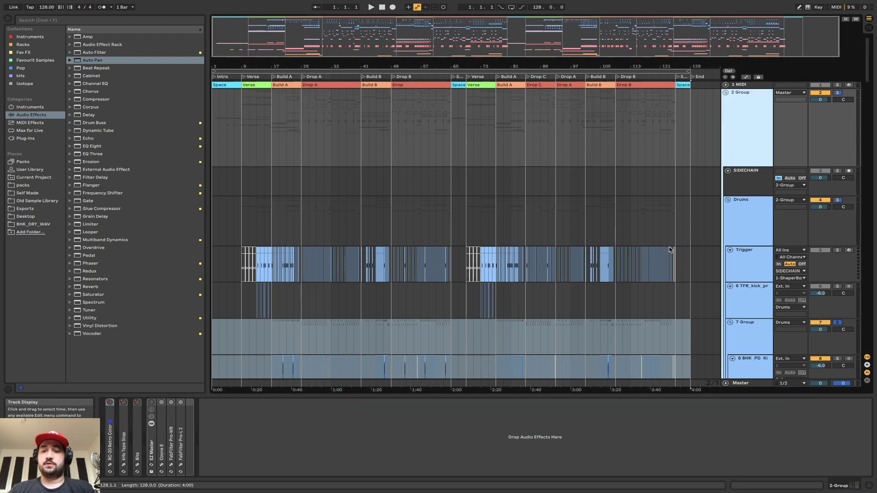
scroll(731, 205, down, 5)
click(739, 208)
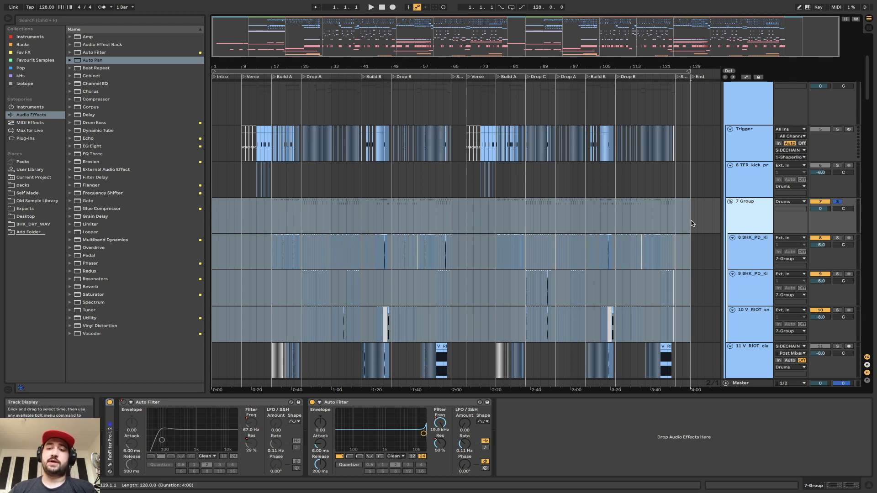
scroll(692, 223, down, 2)
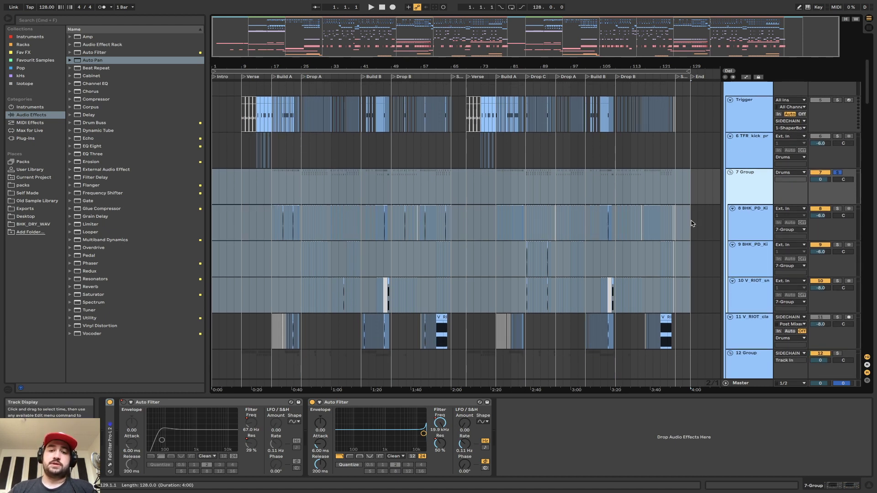
- Export the Master over 128 bars as WAV without MP3 encoding, saved to the Desktop as snackalakindrumsformaster.wav
key(super+shift+r)
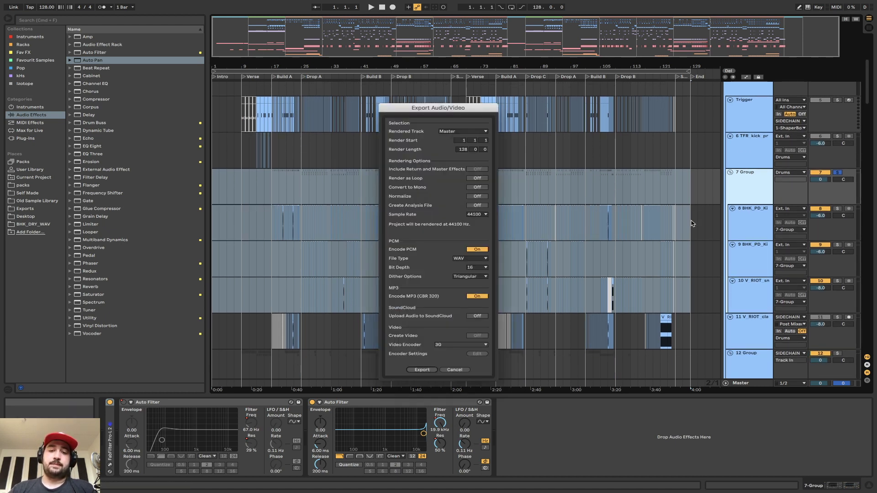
click(475, 296)
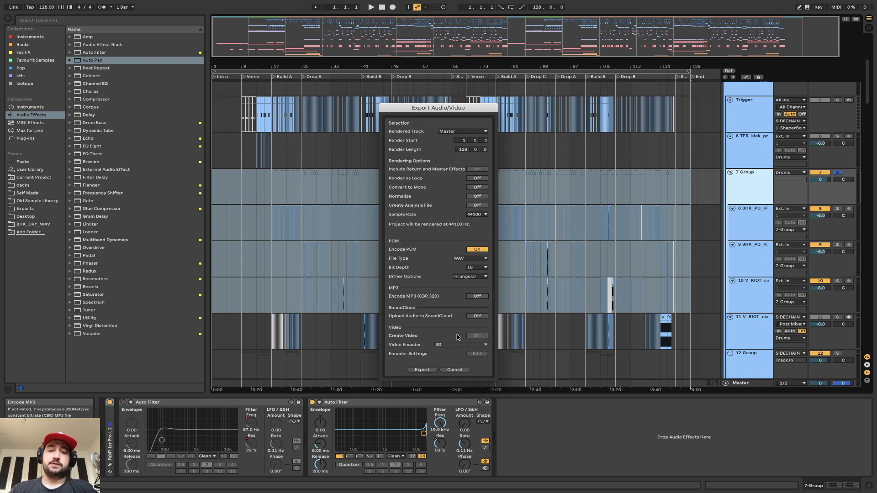
click(421, 369)
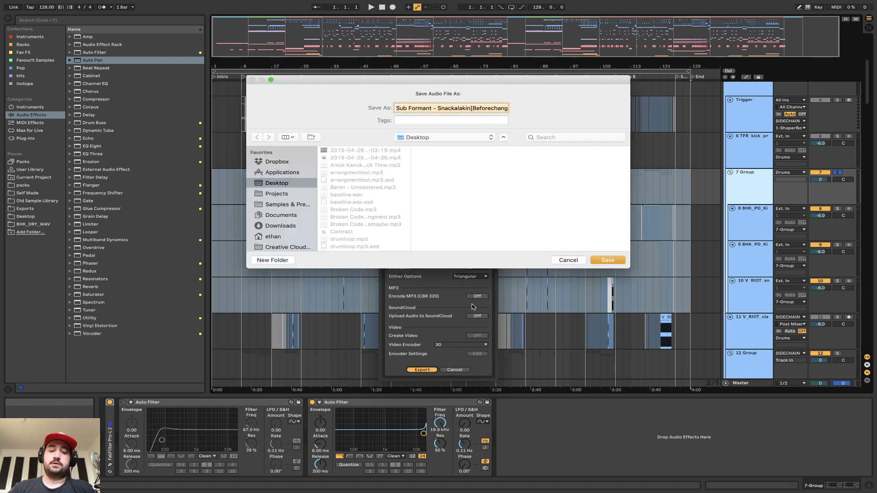
text(snackalak)
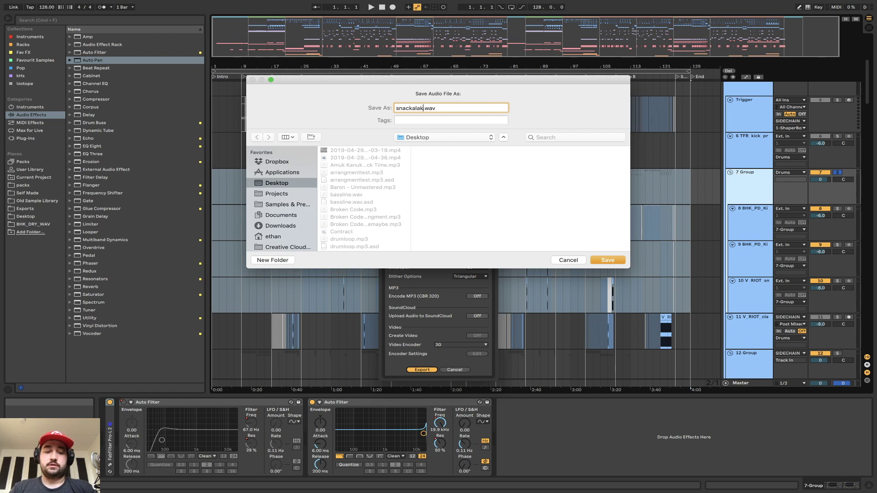
text(indrumsformaster)
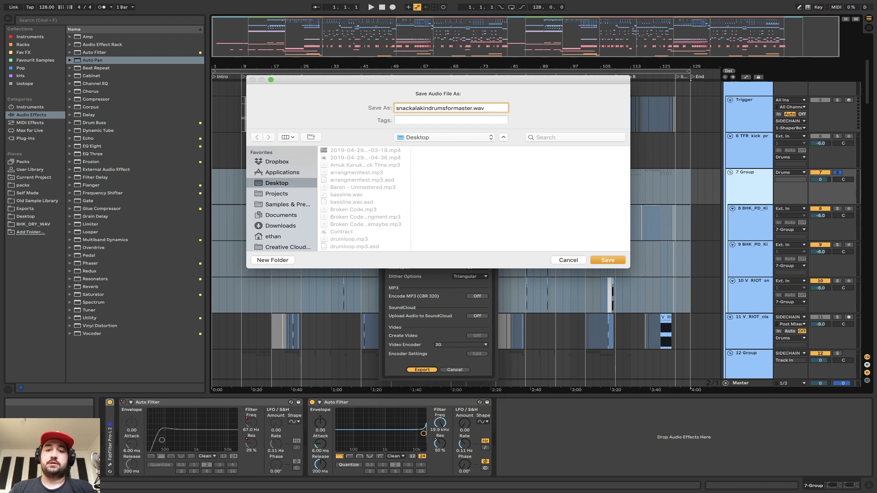
key(Return)
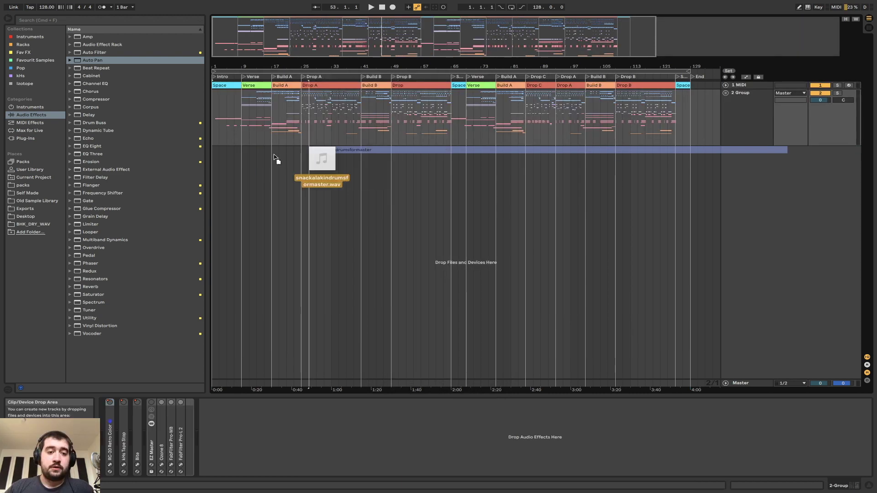
- Place snackalakindrumsformaster.wav at bar 1 on a new audio track below 2 Group and reset the clip's gain
drag(276, 157, 212, 150)
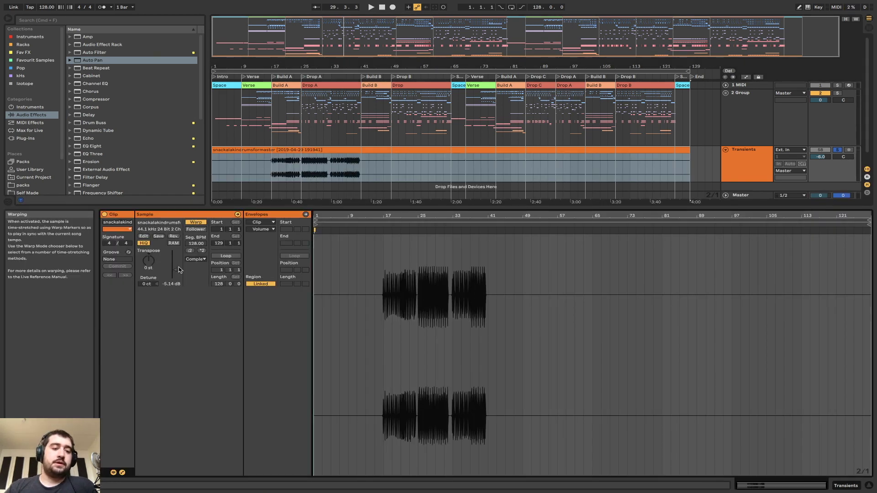
double_click(170, 285)
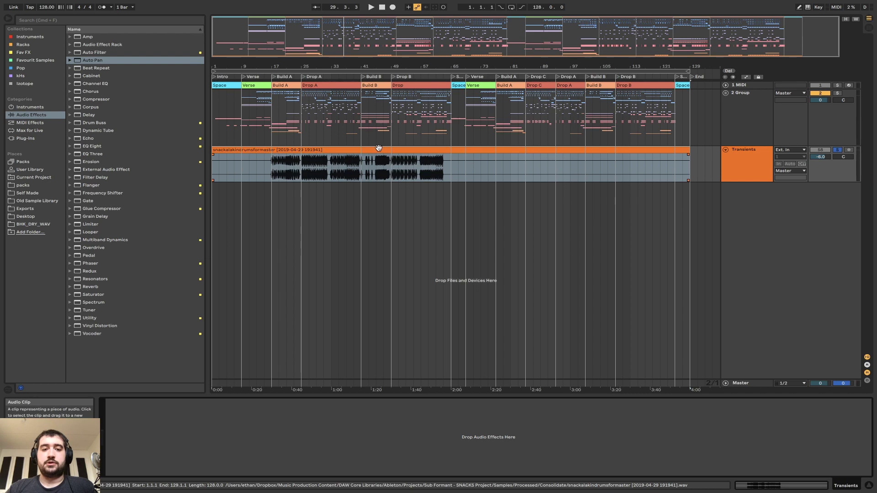
- Play the soloed Transients track from Build A and from the start of Drop A
click(286, 169)
click(287, 169)
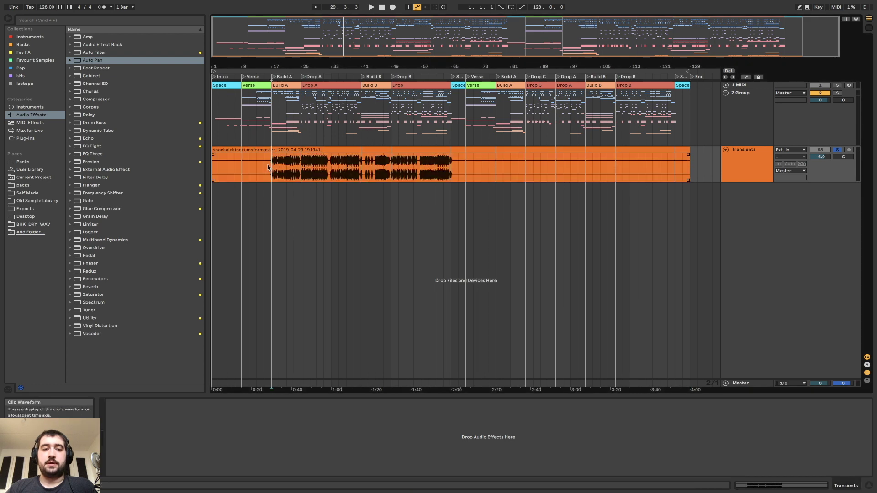
key(space)
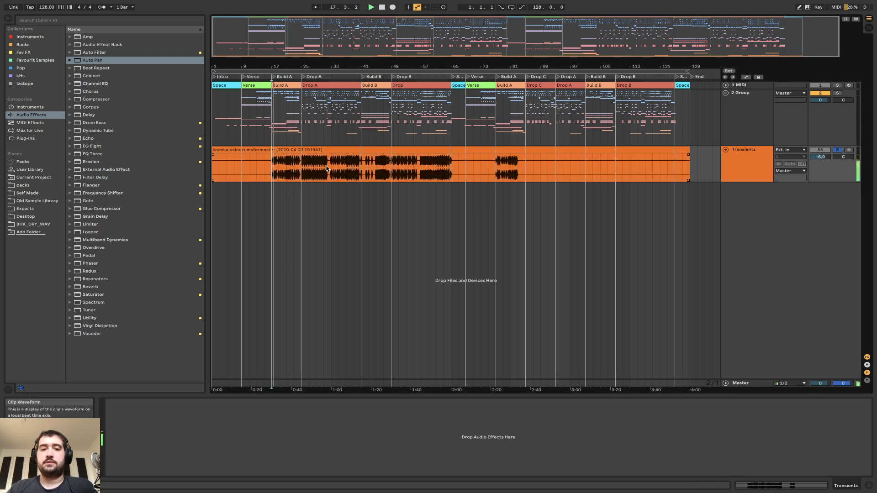
click(304, 169)
key(space)
key(space)
- Add kHs Transient Shaper from the Fav FX collection to the Transients track
click(722, 161)
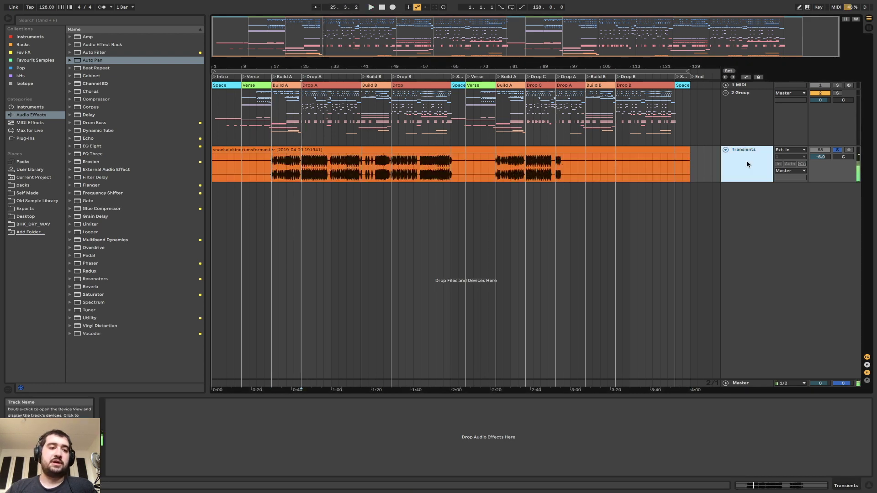
click(29, 53)
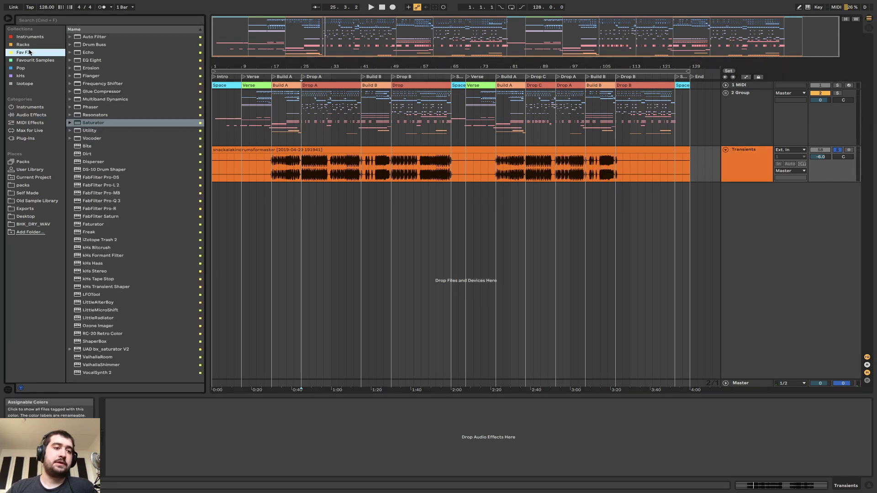
click(105, 287)
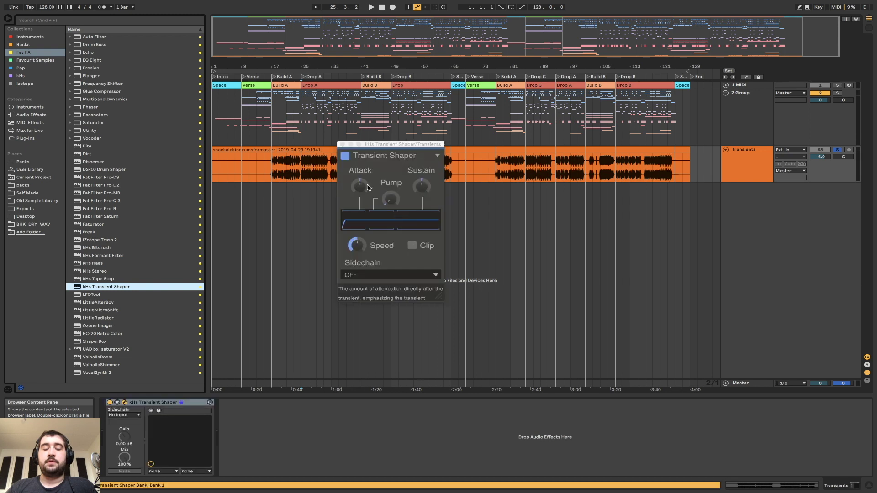
- Lower the Transient Shaper's Sustain, raise its Pump and Speed, audition Drop A and close the plug-in window
drag(420, 188, 421, 181)
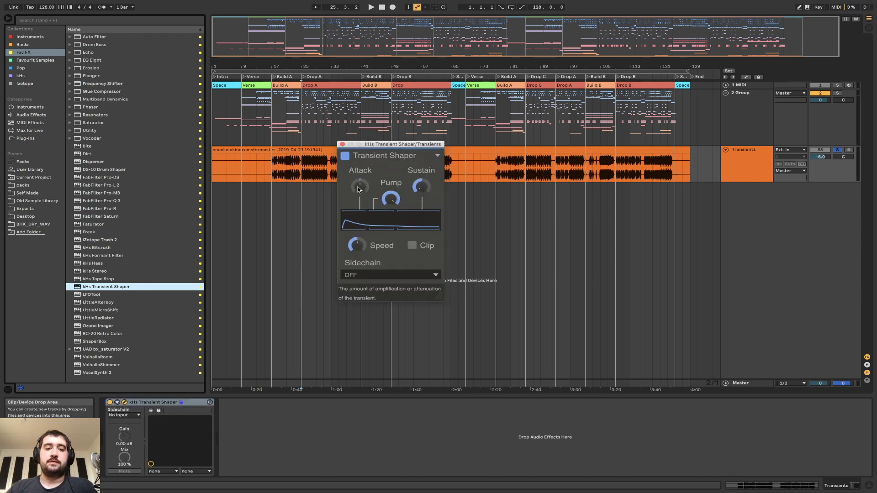
drag(358, 248, 359, 247)
key(space)
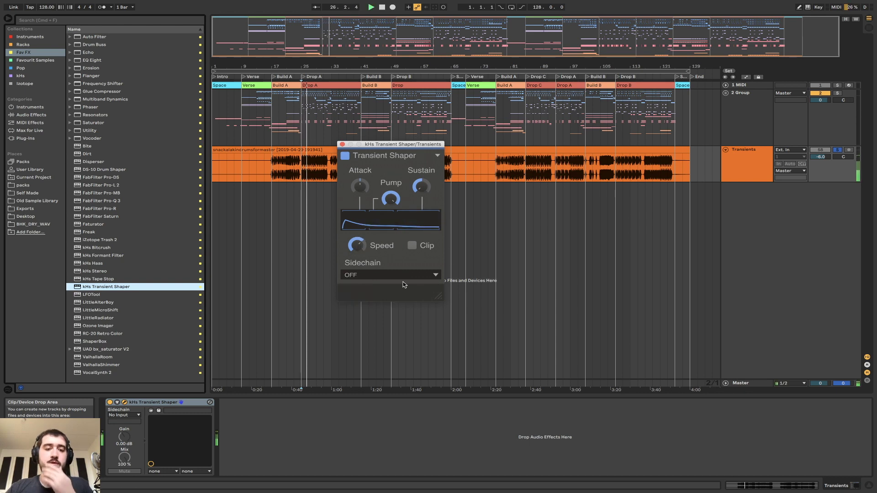
click(342, 144)
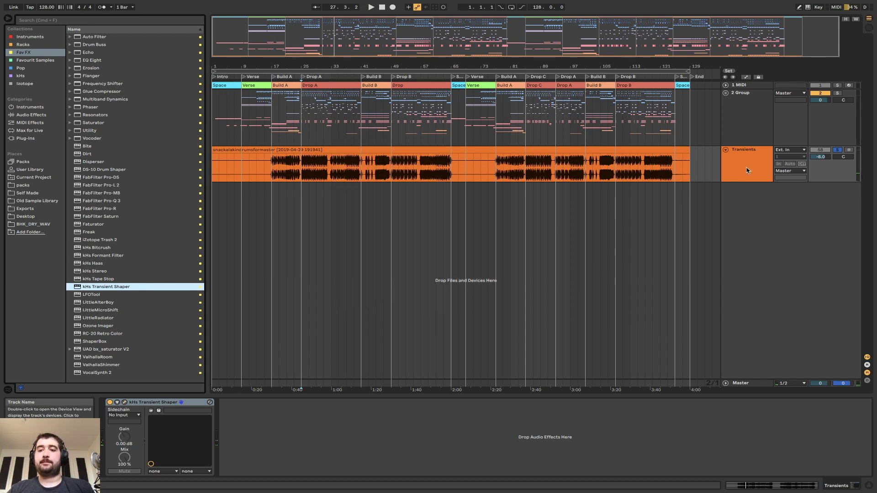
- Switch the EZ Master rack on 2 Group back on and clear all track solos
click(747, 131)
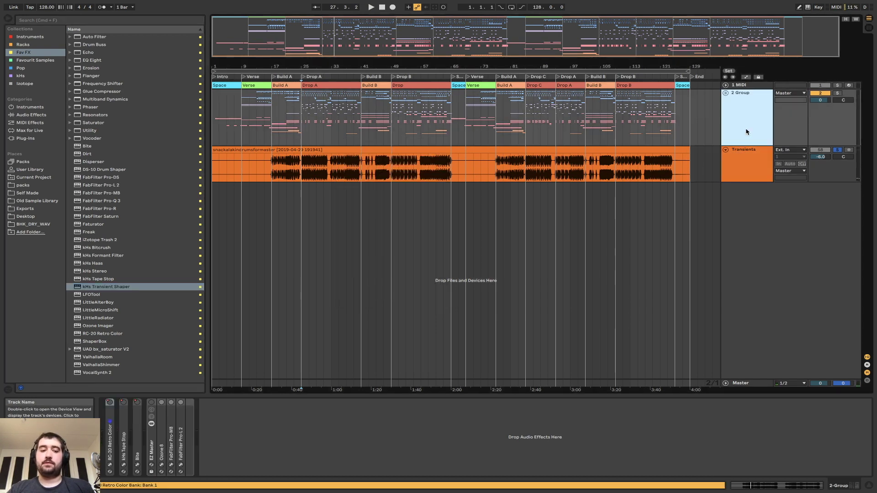
click(151, 402)
click(758, 384)
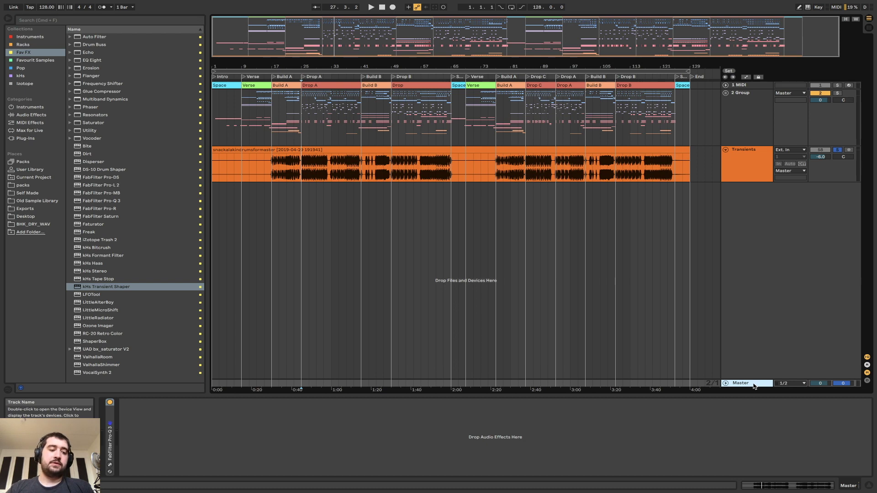
click(746, 111)
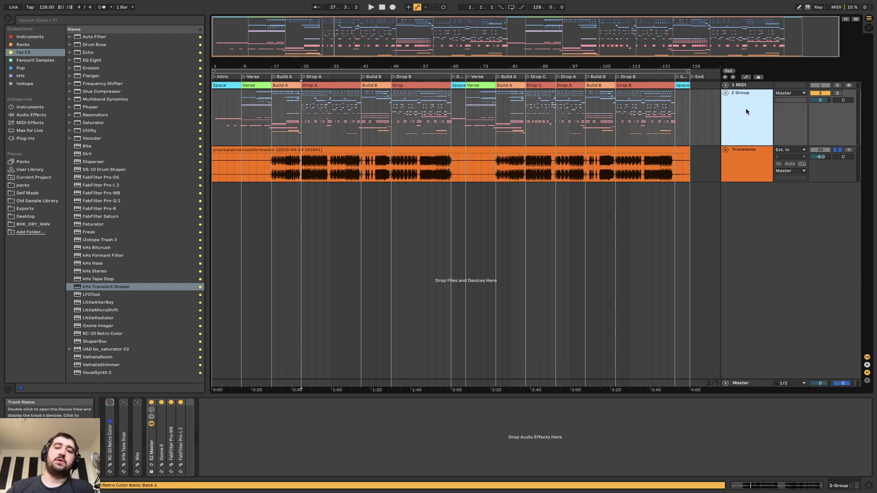
click(837, 93)
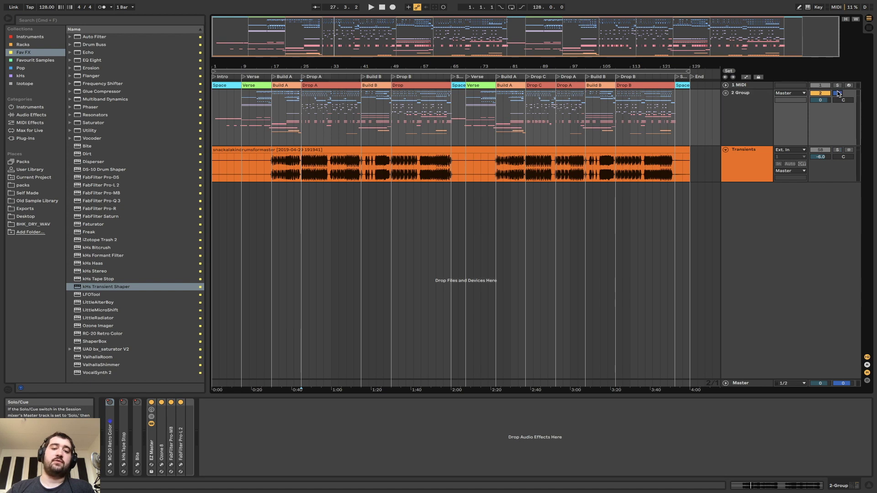
click(838, 95)
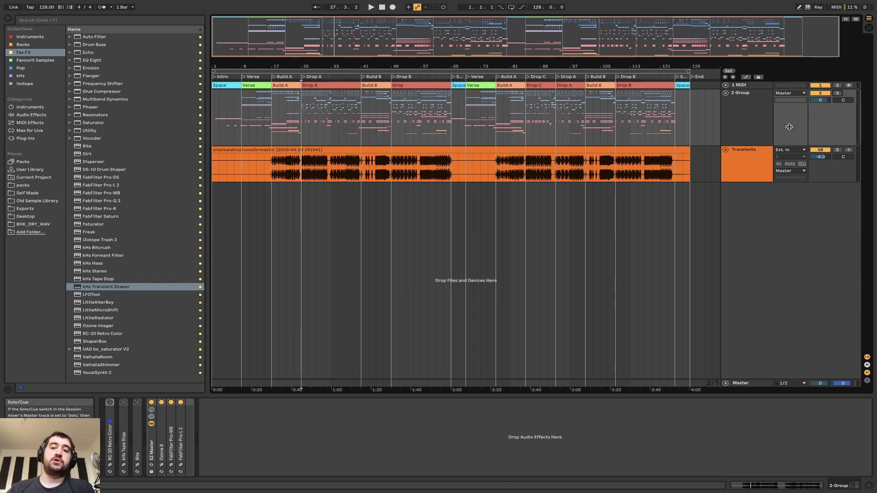
- Solo the Transients track, play it from Drop A and unsolo it during playback to compare with the full mix
click(758, 169)
click(837, 149)
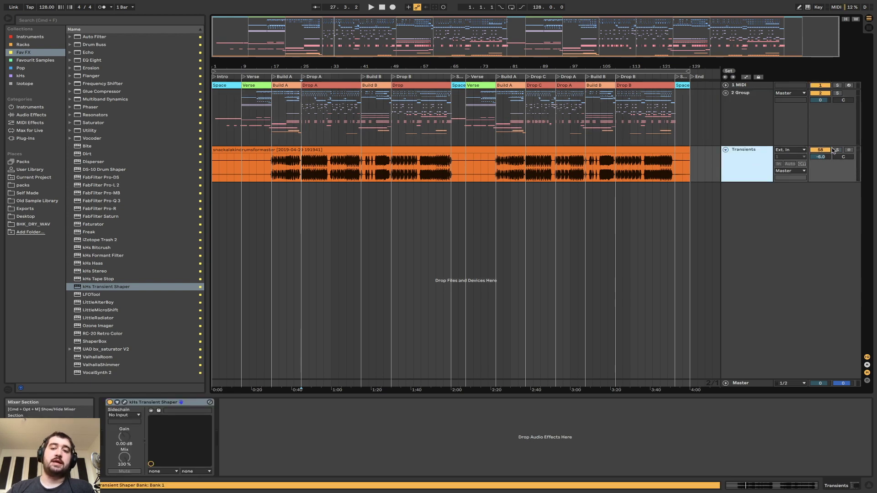
key(space)
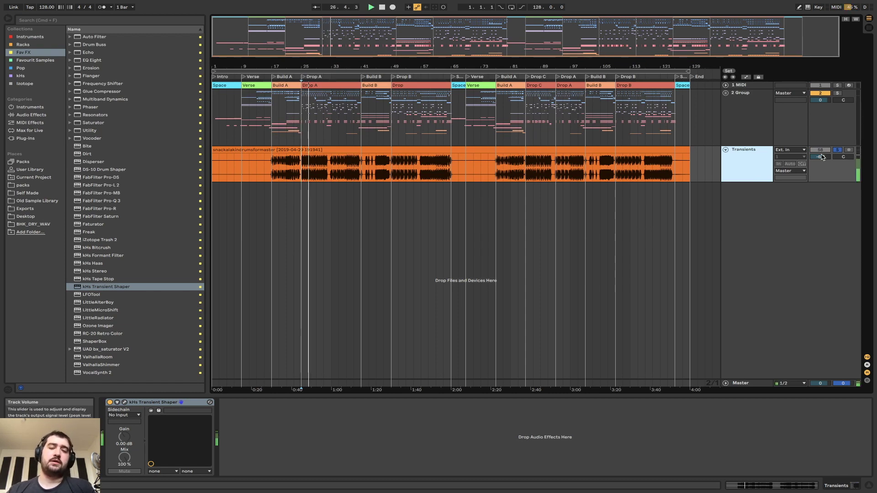
key(s)
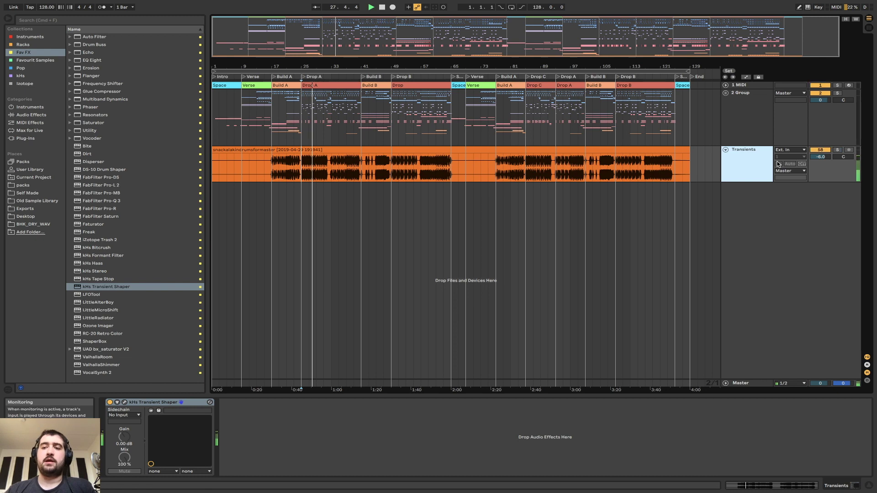
key(space)
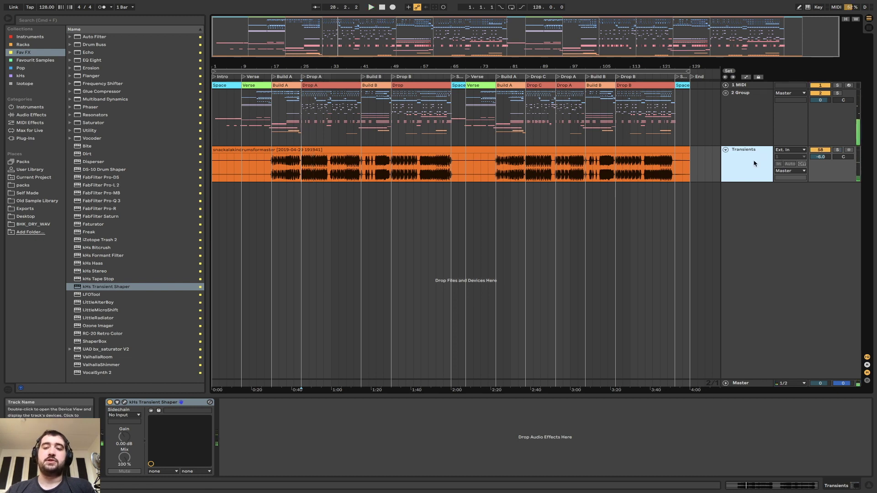
click(820, 157)
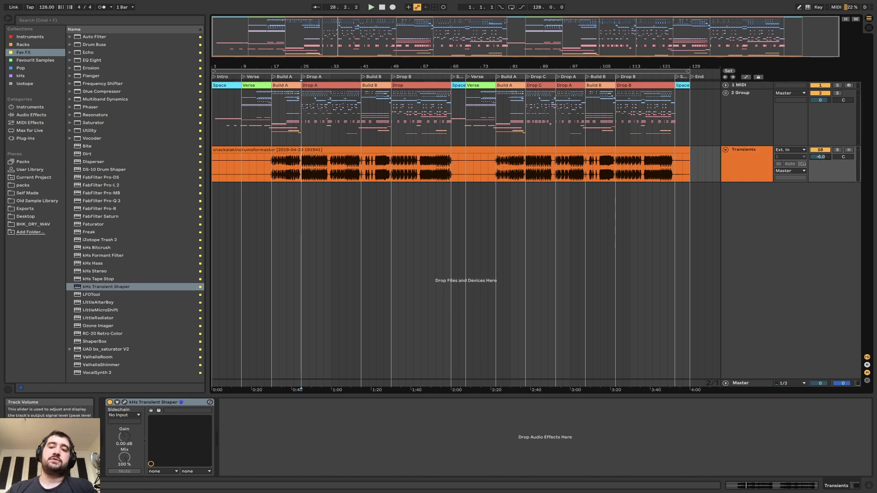
click(757, 128)
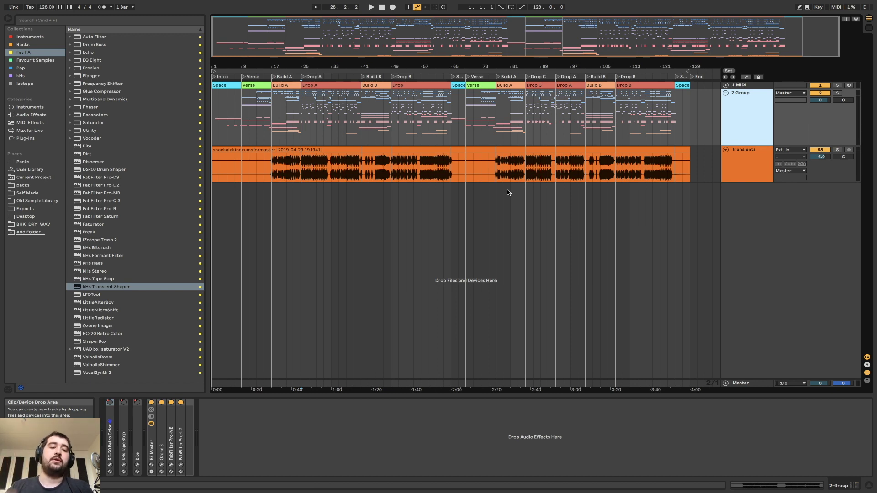
- Trim the drum clip on the Transients track so it starts at bar 15 and ends at bar 125
click(437, 164)
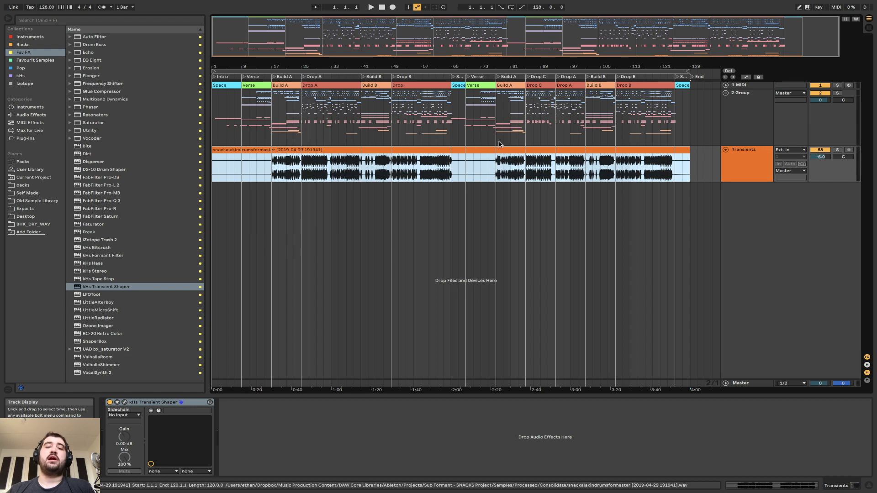
drag(689, 149, 673, 155)
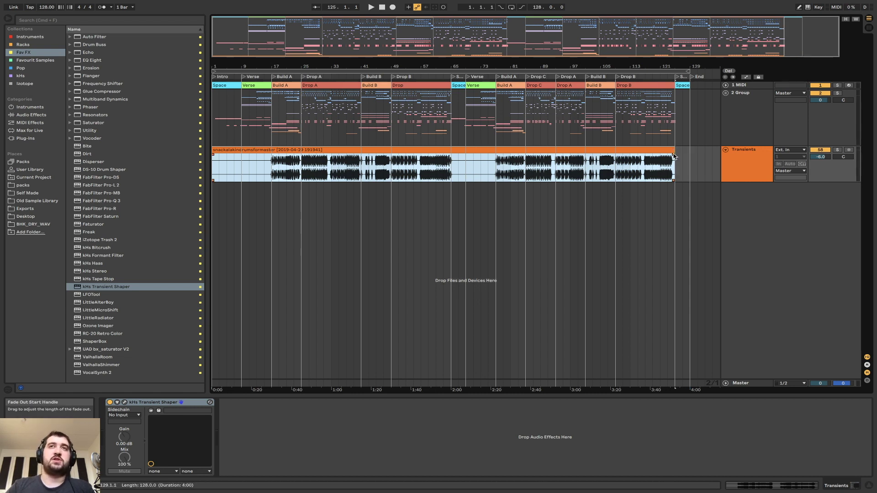
click(674, 156)
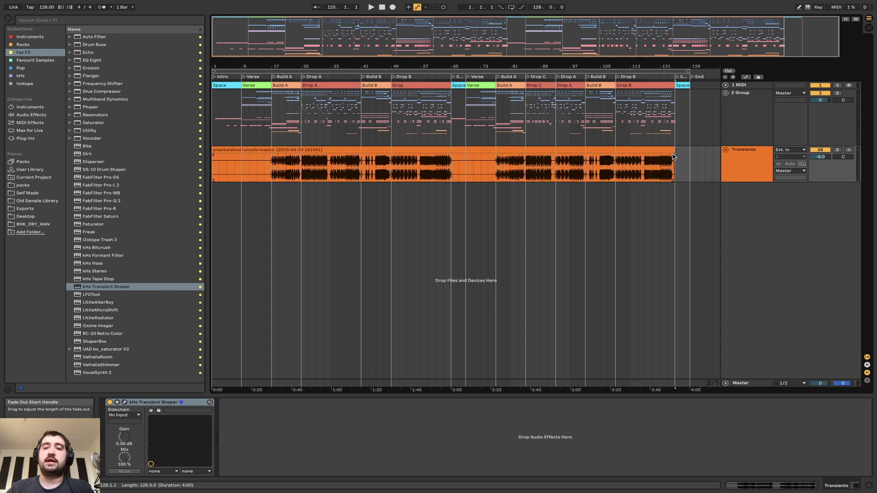
click(658, 166)
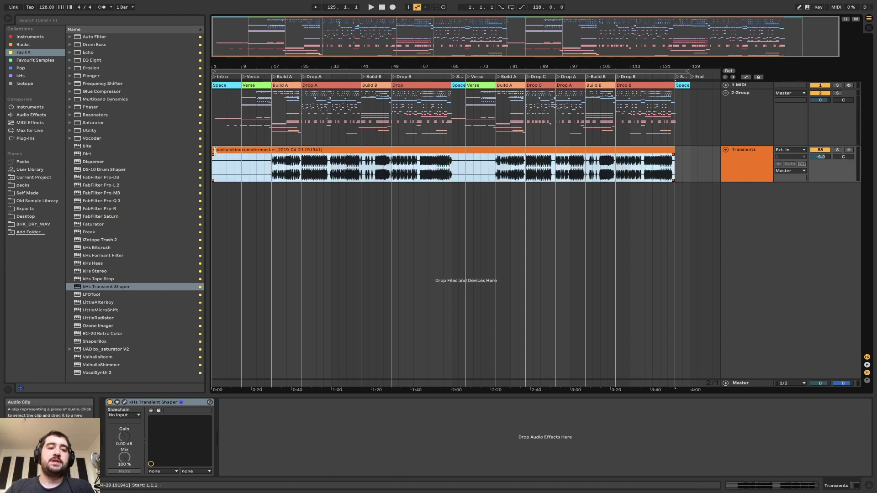
drag(222, 149, 262, 151)
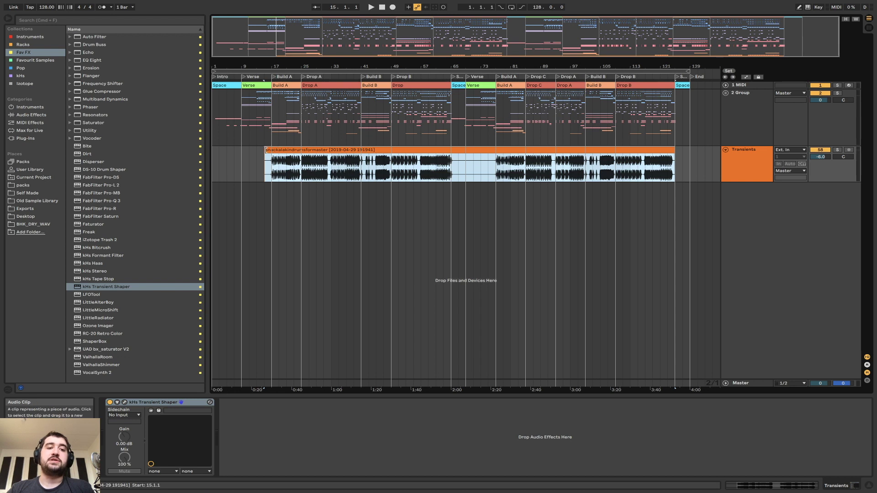
- Undo the last trim of the drum clip's start on the Transients track
key(super+z)
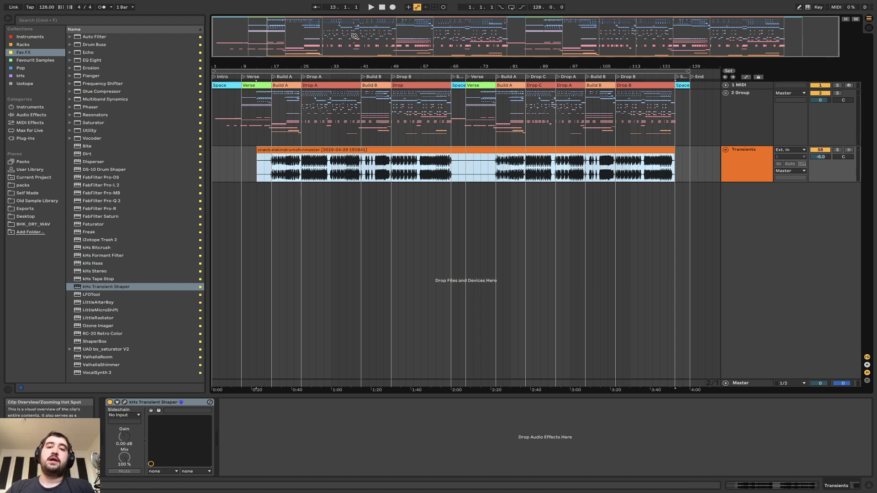
mouse_move(355, 36)
mouse_down()
mouse_move(355, 45)
mouse_move(355, 36)
mouse_up()
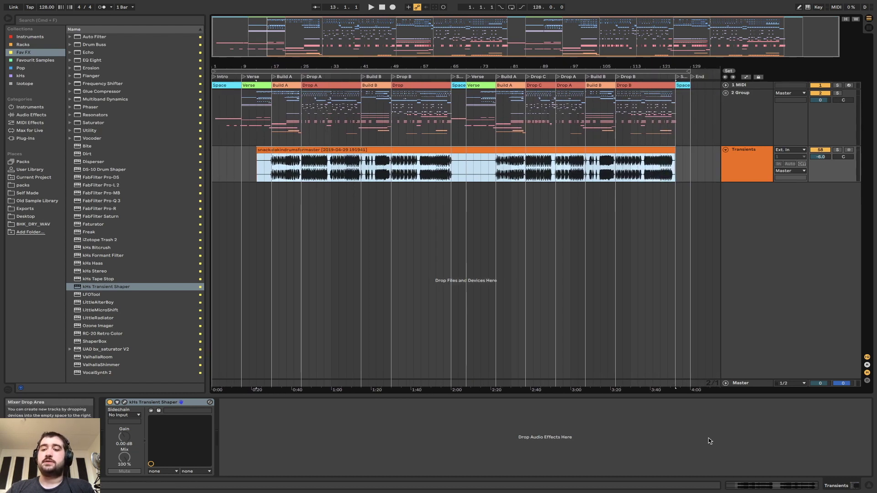
click(733, 385)
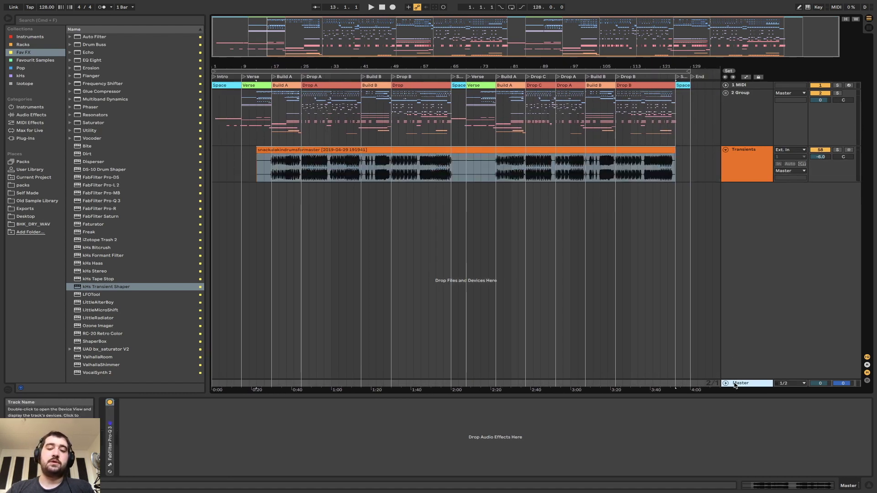
- Rename the 2 Group track as SonG
click(742, 107)
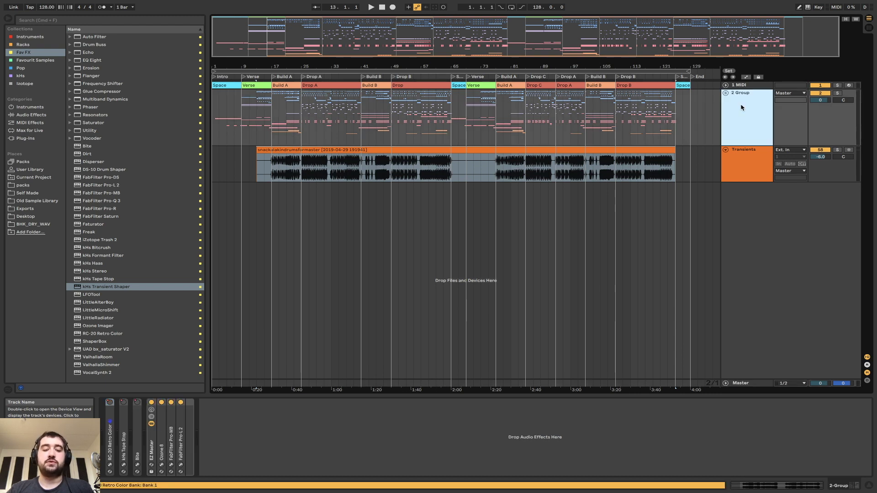
text(SonG)
key(Return)
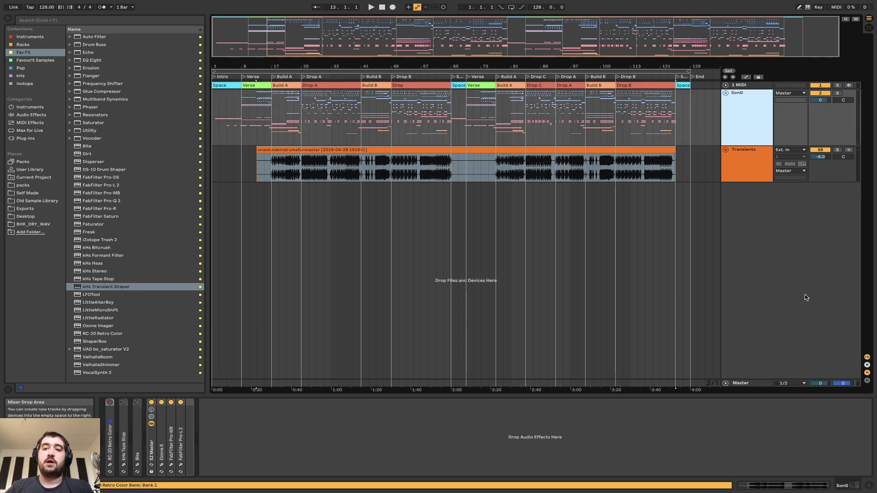
- Review the device chains of Master, Transients and SonG, and check the curve of Master's FabFilter Pro-Q 3
click(752, 383)
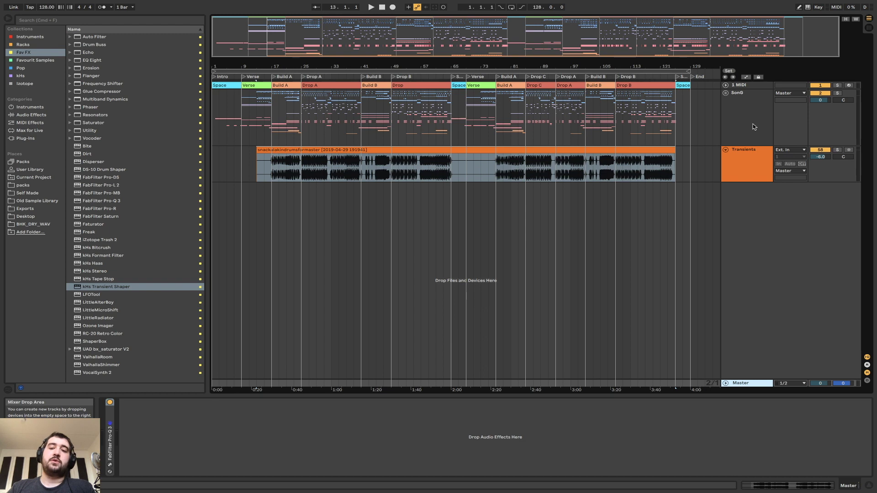
click(751, 166)
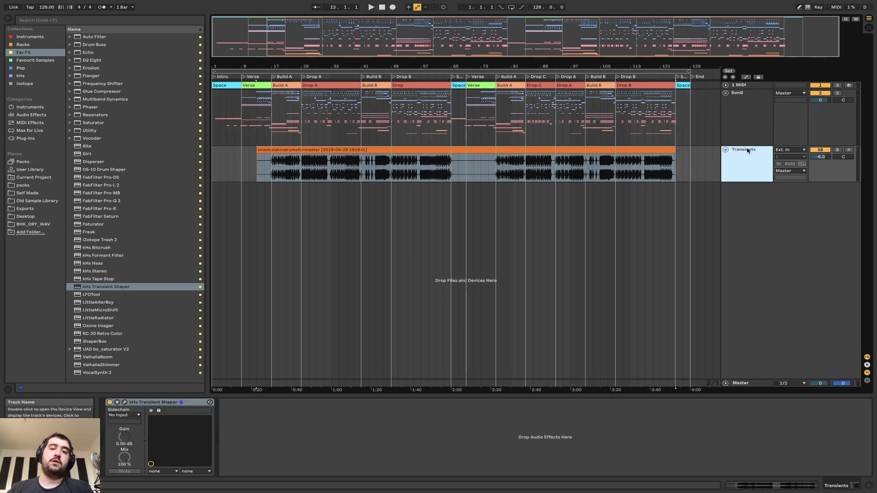
click(745, 125)
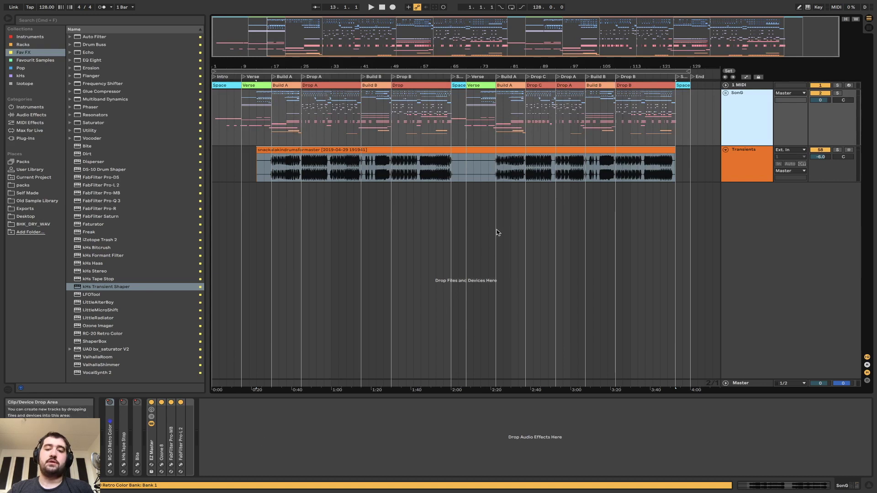
click(760, 386)
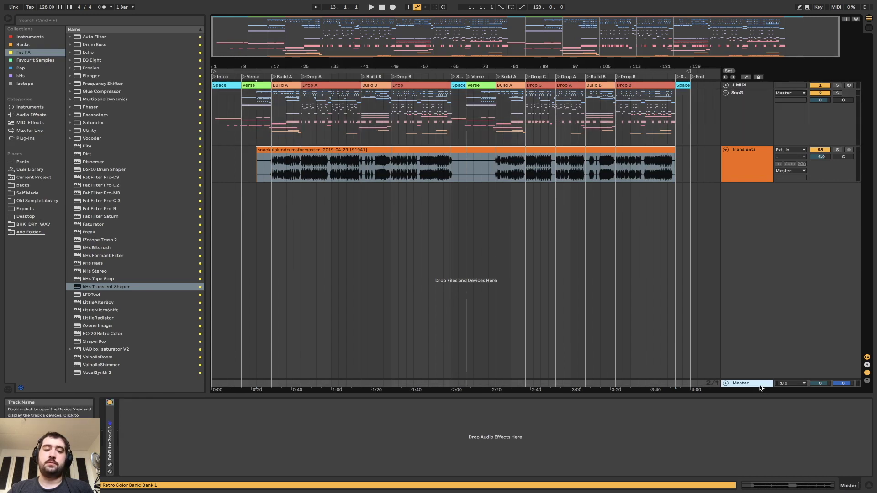
click(110, 465)
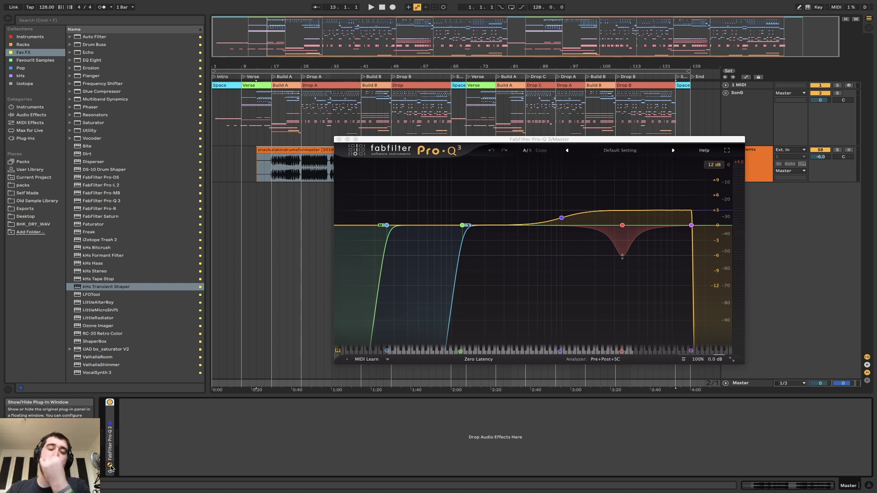
click(110, 466)
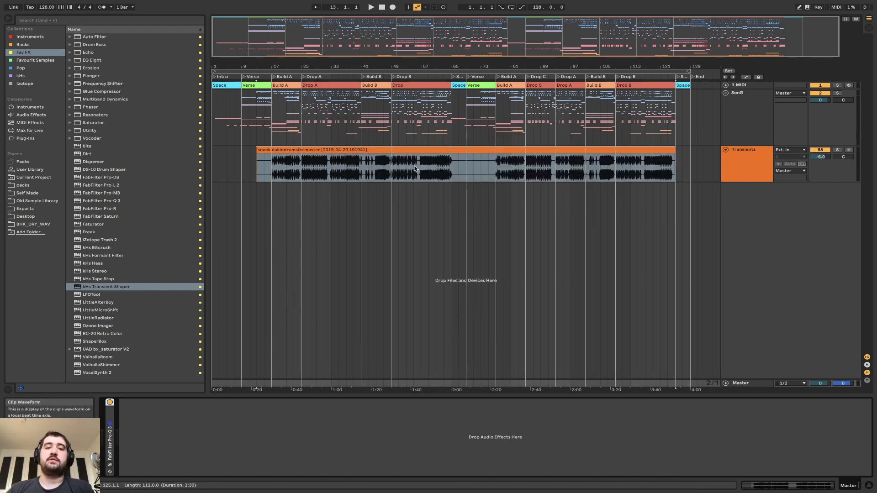
- Play the mix from Drop A, reset the Transients track's volume to 0 dB and briefly solo it to compare
click(645, 147)
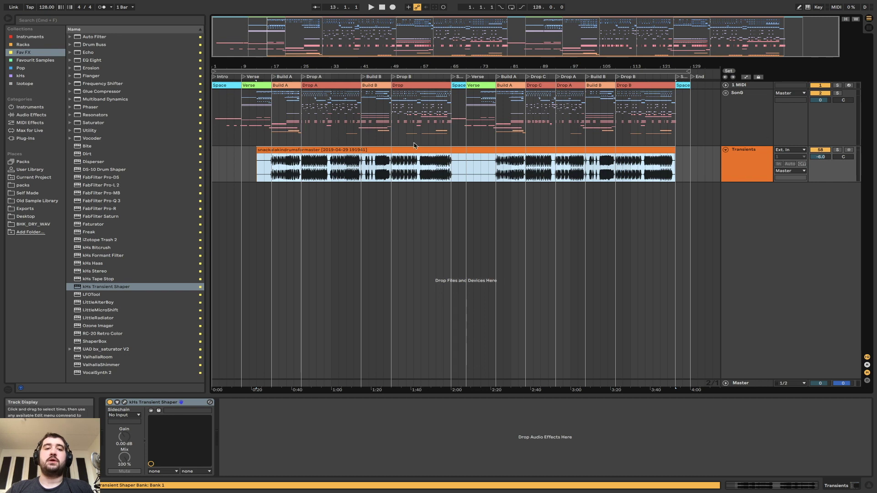
click(299, 167)
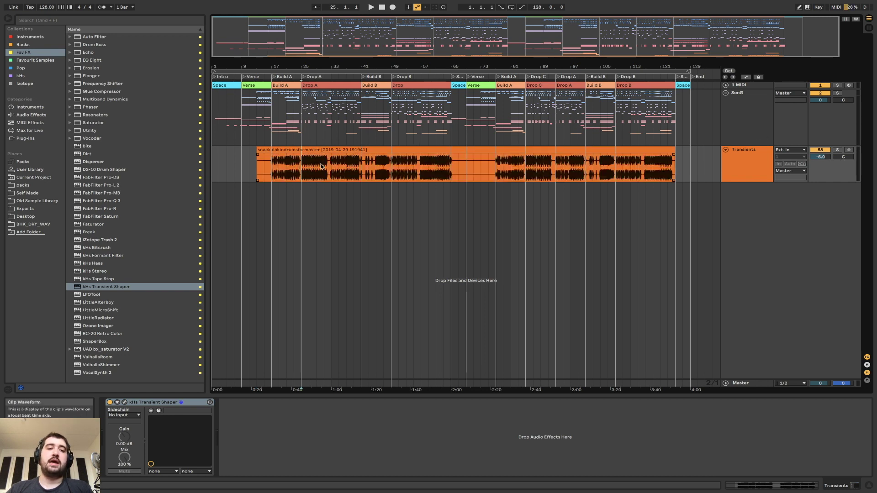
key(space)
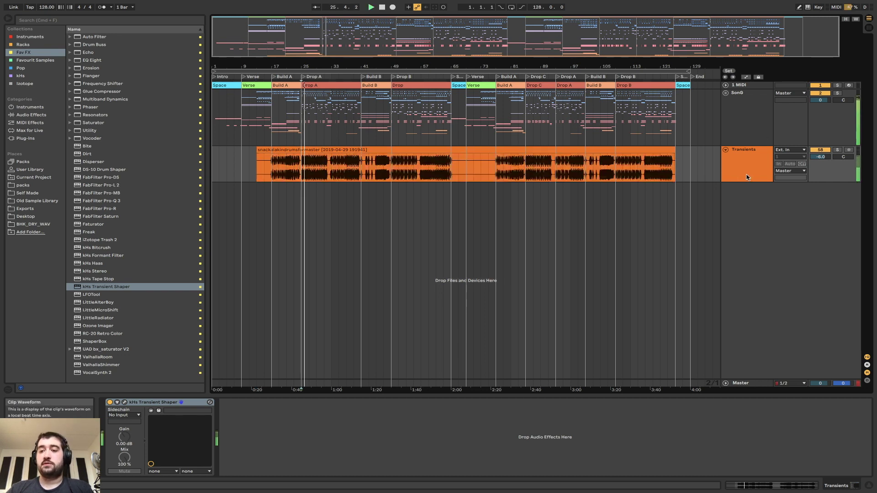
double_click(820, 157)
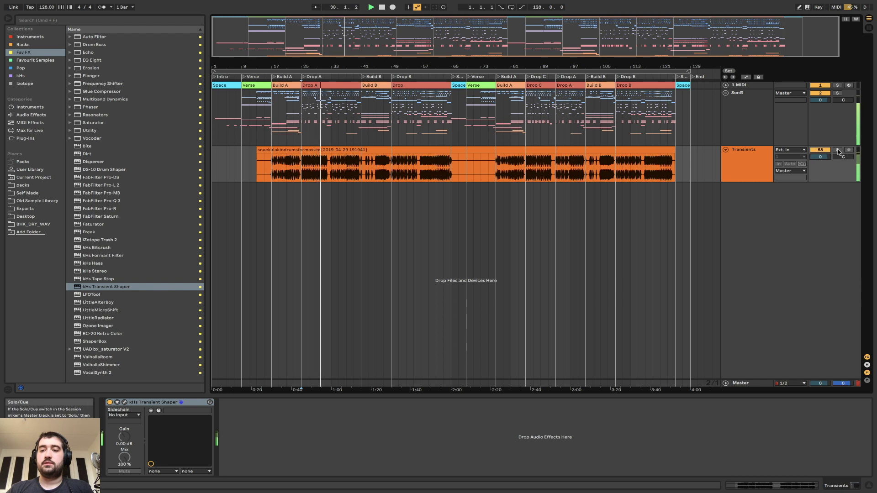
click(837, 150)
click(837, 151)
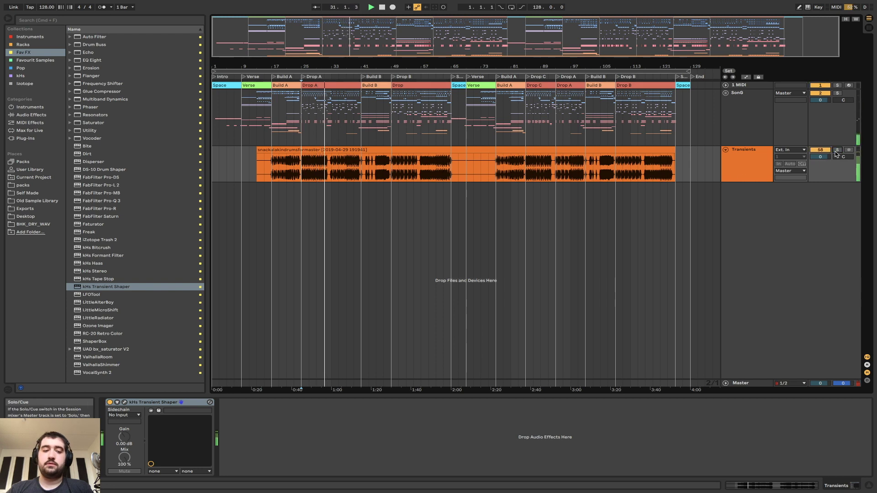
- Inspect the Transient Shaper settings during playback and check the track and master levels in the Session View mixer
click(125, 402)
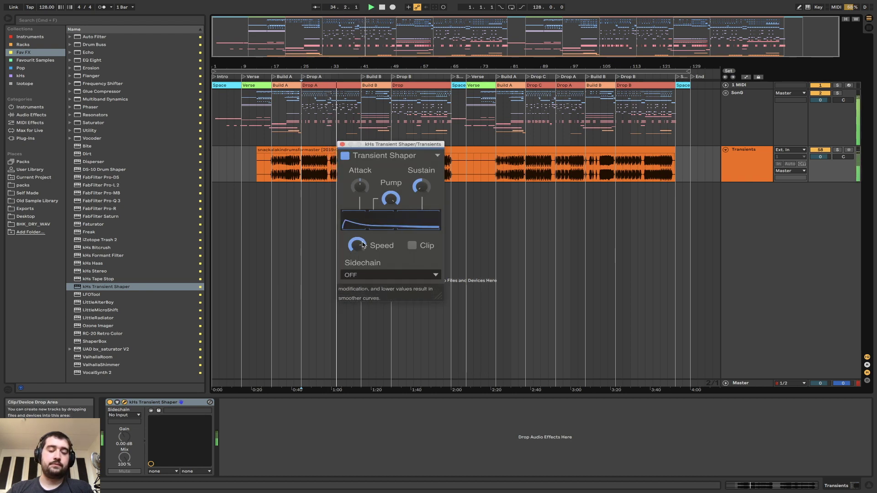
click(342, 144)
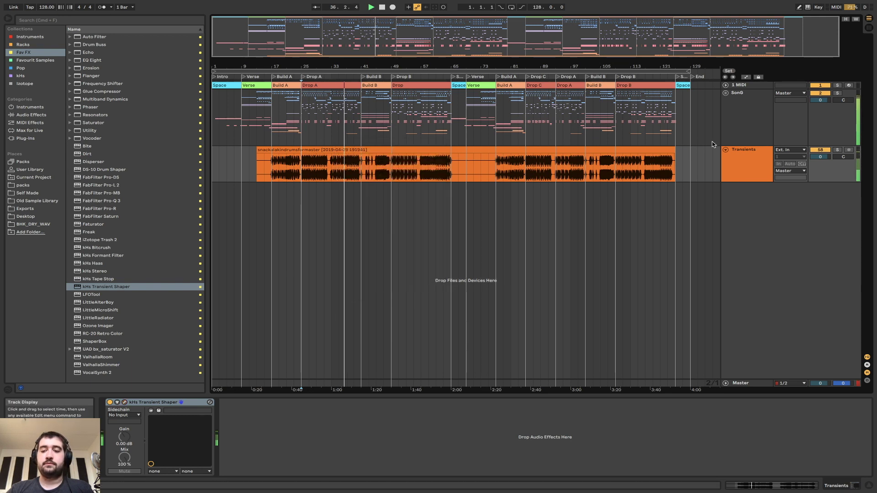
key(Tab)
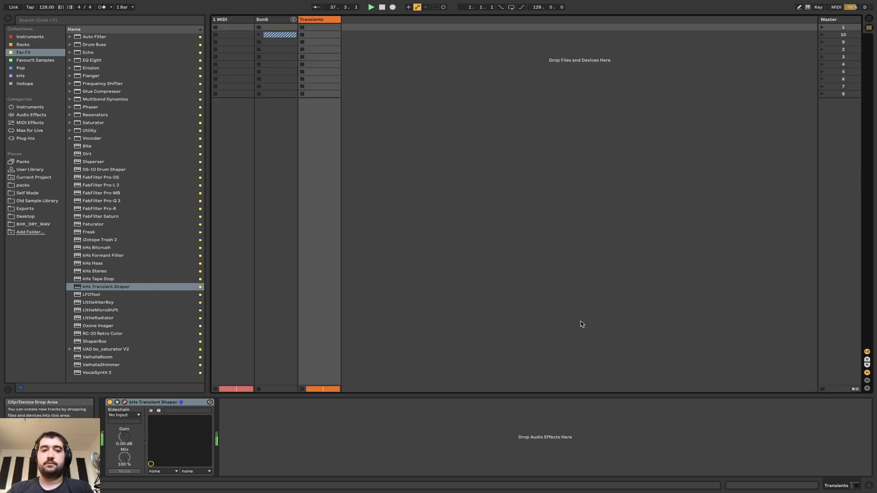
key(Tab)
key(Tab)
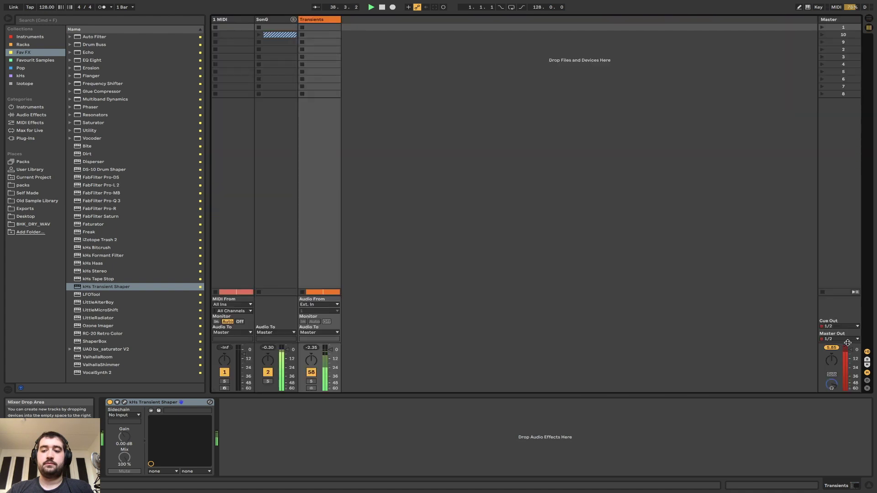
key(Tab)
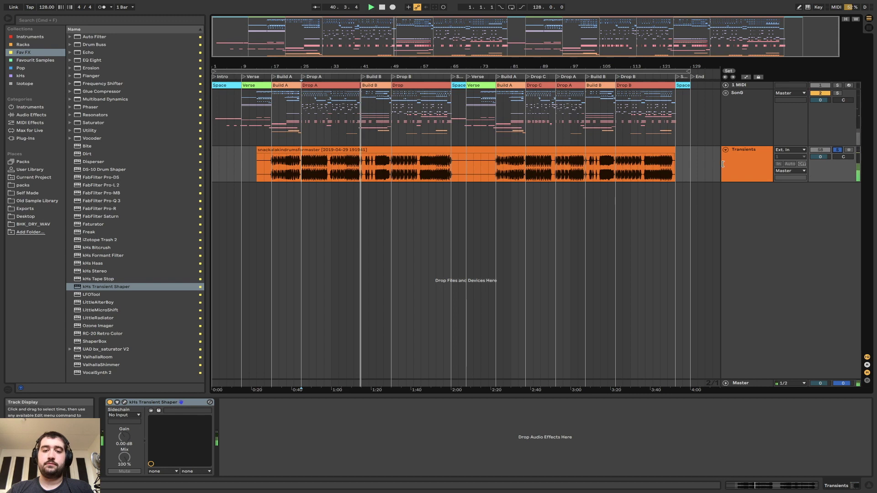
- Add EQ Eight after the Transient Shaper on the soloed Transients track and set its low cut to 121 Hz with Q 0.58
click(749, 167)
click(124, 402)
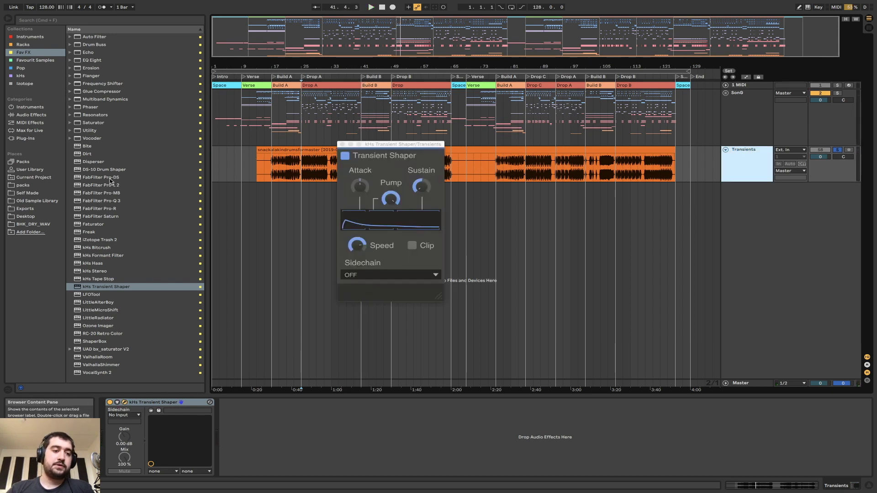
click(91, 59)
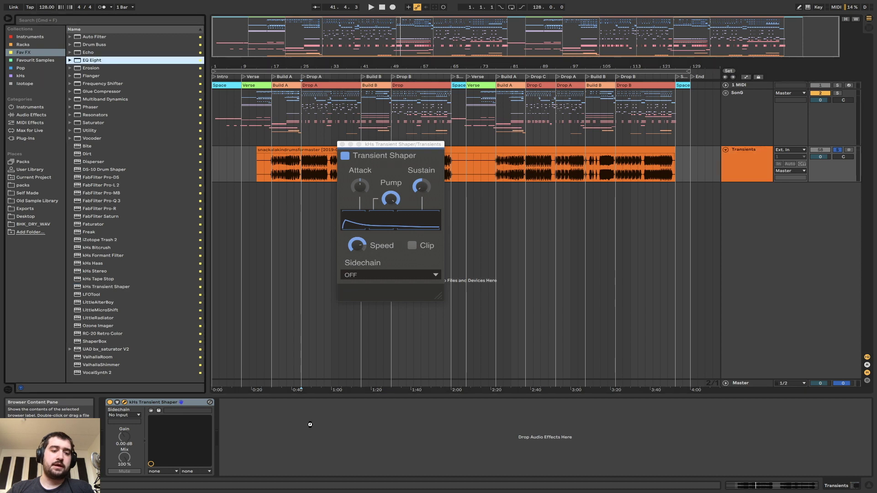
drag(343, 452, 343, 452)
key(space)
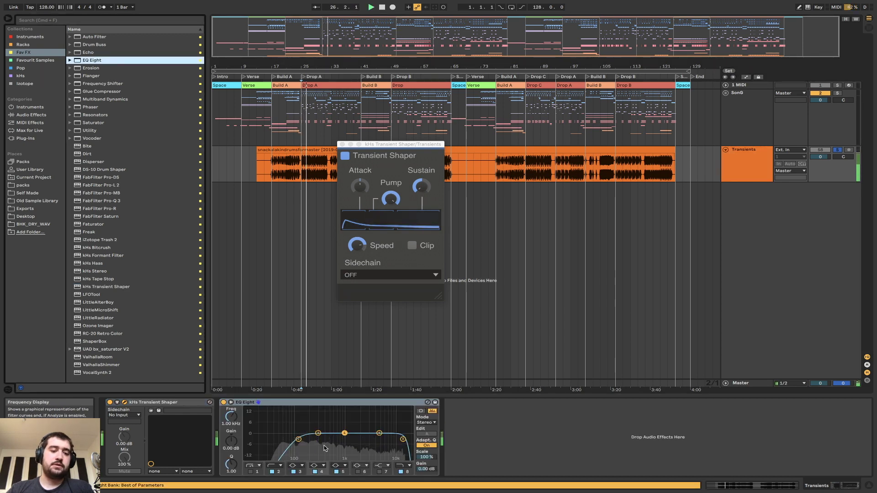
click(297, 440)
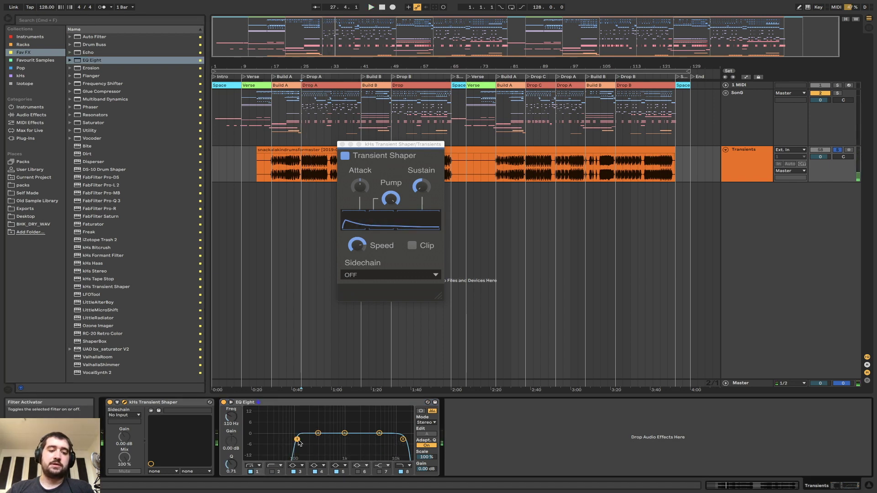
drag(297, 440, 300, 439)
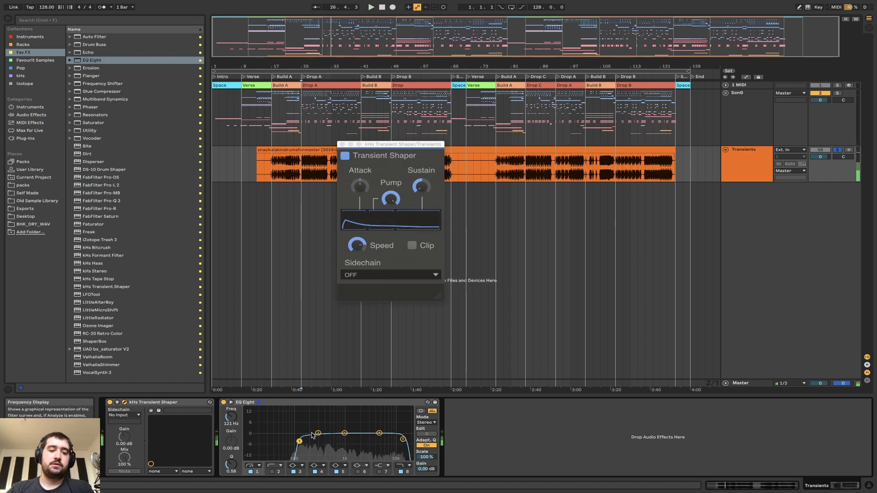
- Lower the Transient Shaper's Speed to 90% while playing Drop A, unsolo the Transients track and close the plug-in window
click(359, 245)
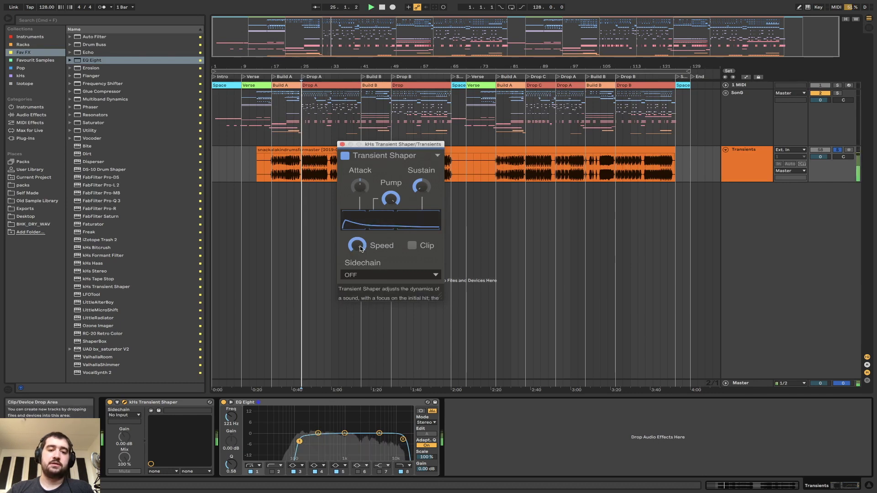
drag(361, 247, 361, 246)
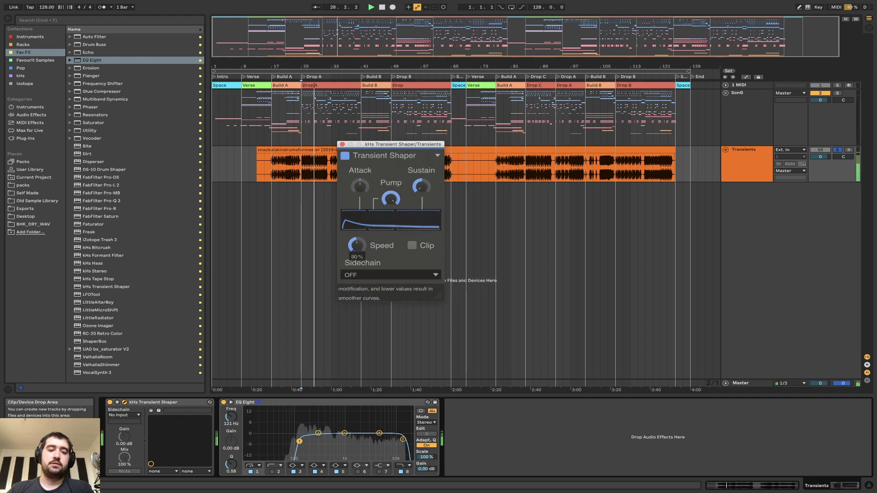
click(627, 181)
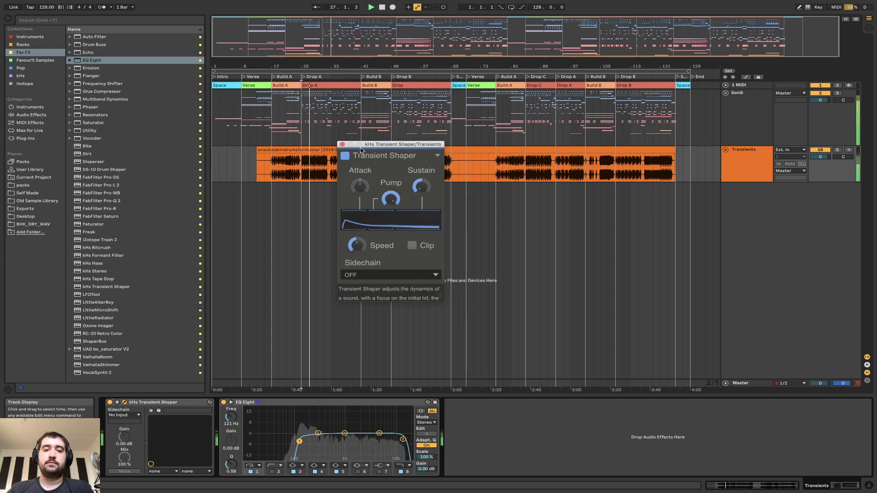
click(341, 145)
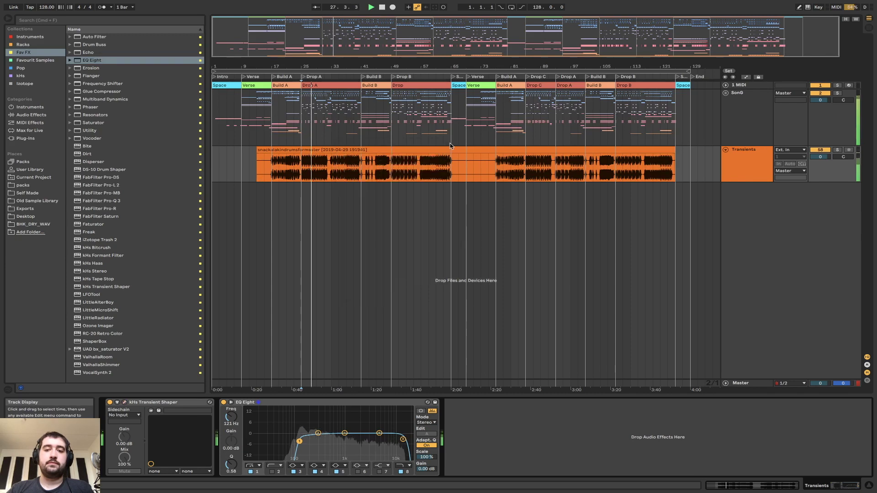
- Set the Transients track's volume to -4 dB while replaying Drop A with the full mix, and display SonG's device chain
click(824, 151)
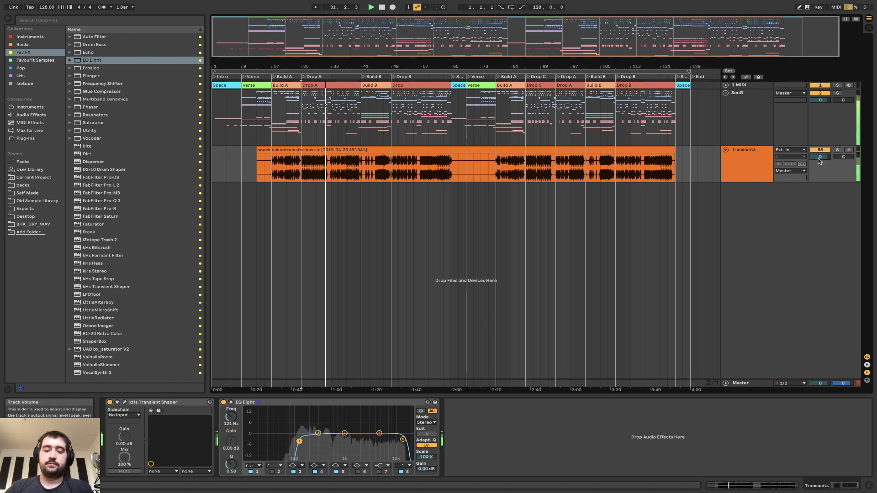
key(Return)
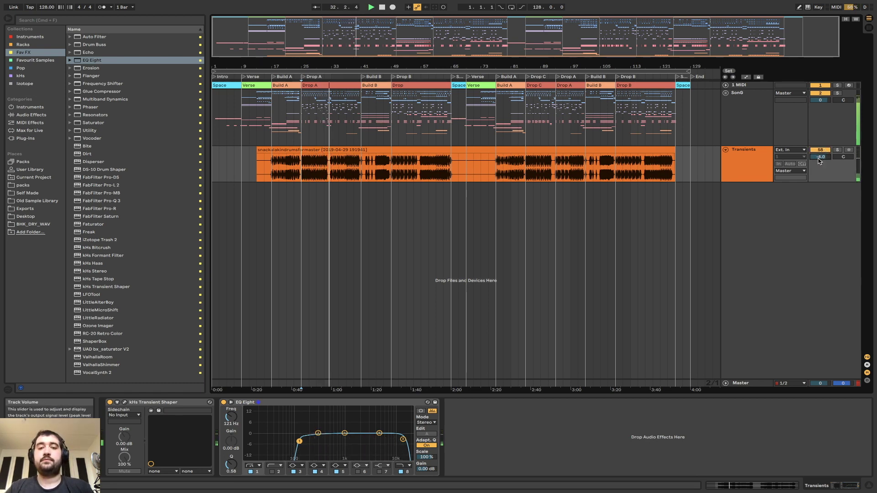
key(space)
key(space)
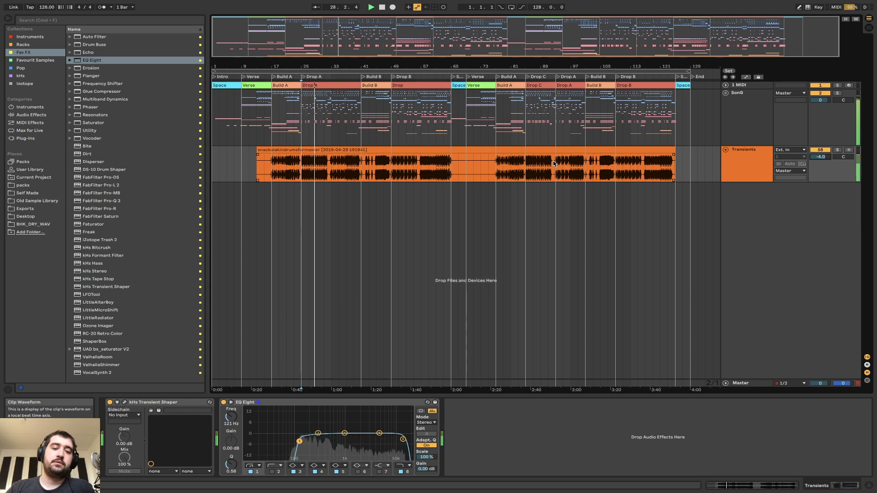
click(752, 167)
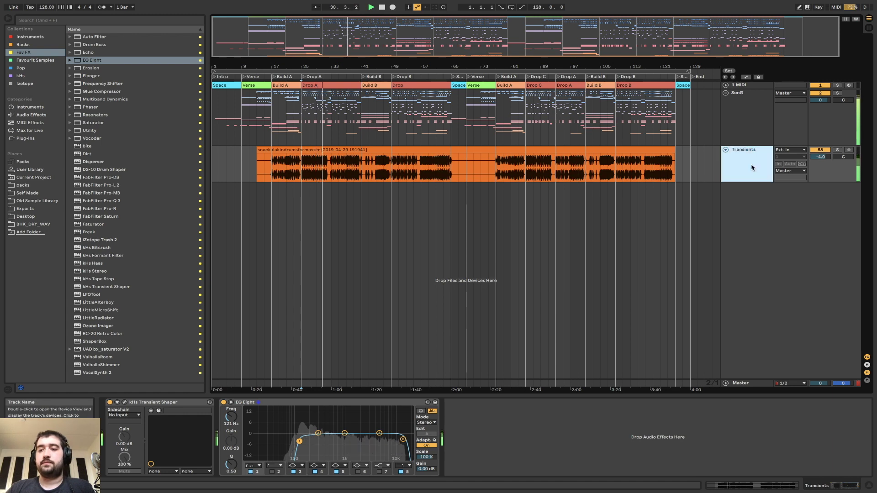
click(749, 120)
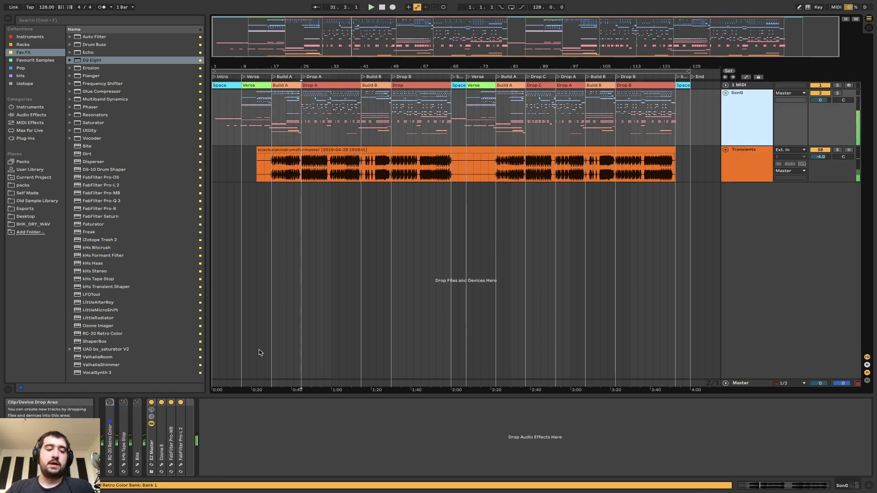
- Raise the FabFilter Pro-L 2 gain on SonG to +3.0 dB and close the plug-in window
click(181, 465)
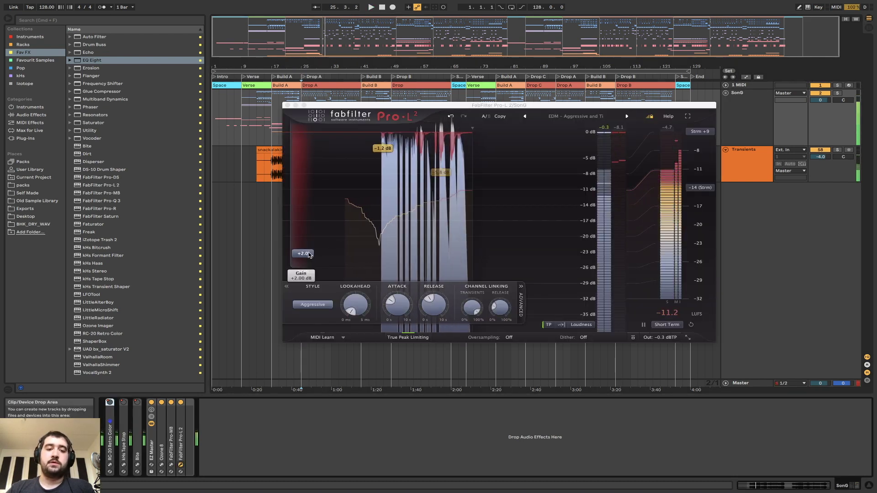
drag(303, 253, 303, 249)
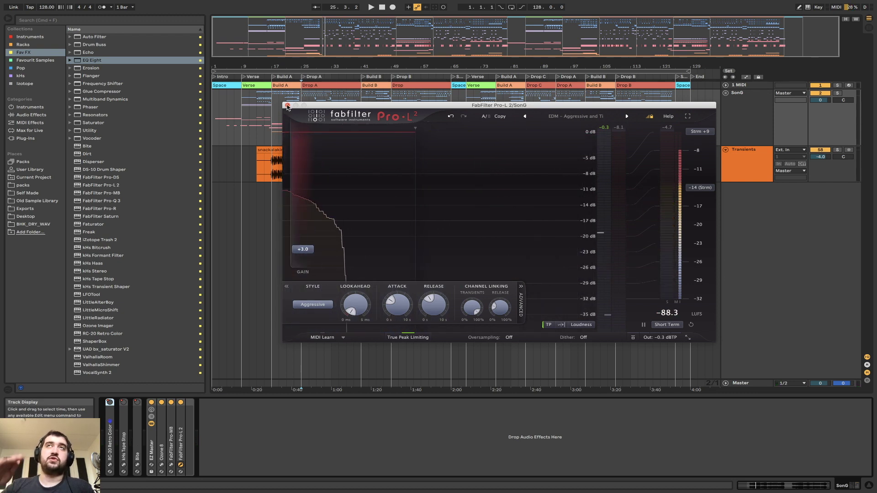
click(287, 105)
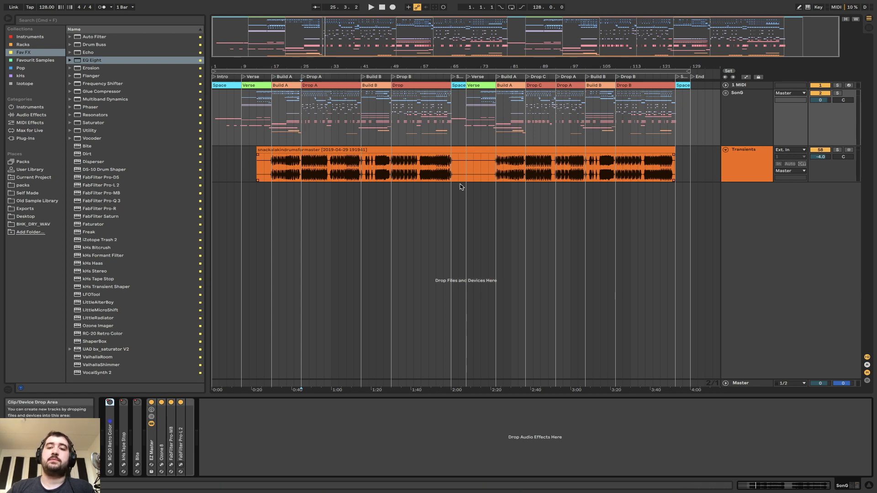
- Play Drop A and shape the Transients EQ Eight's highs with a 14.7 kHz high cut and a -3.35 dB dip at 7.11 kHz
key(space)
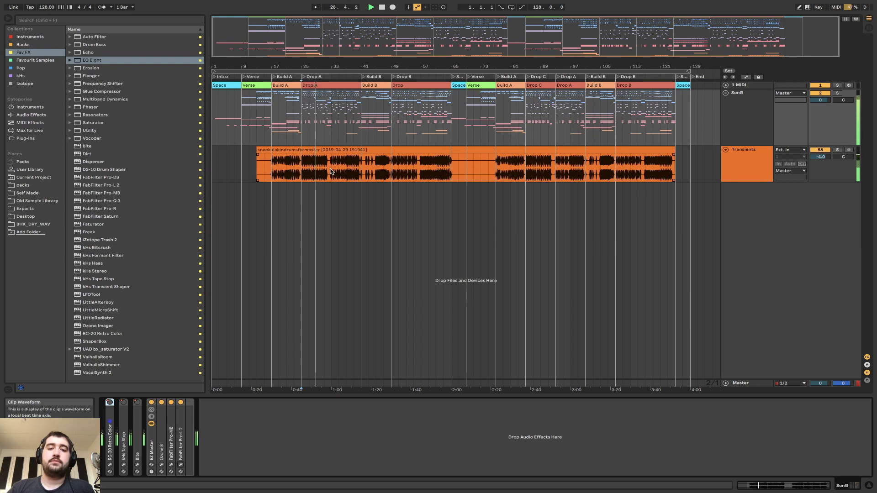
click(752, 384)
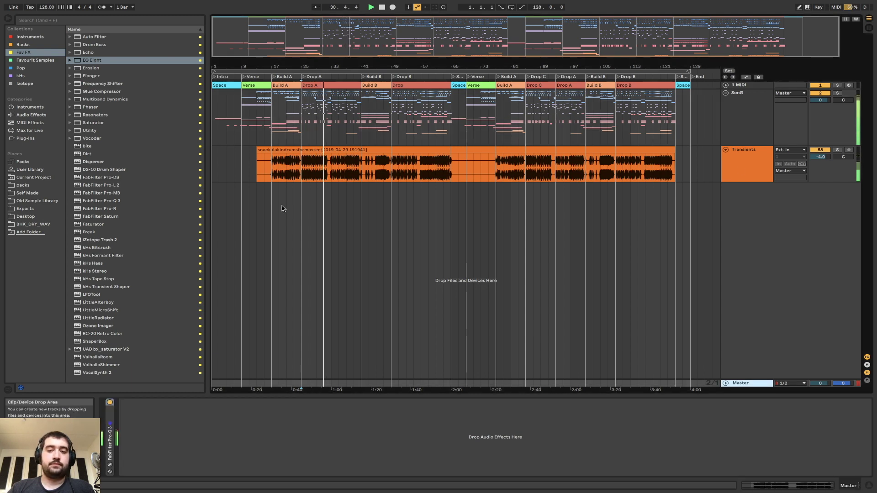
key(Up)
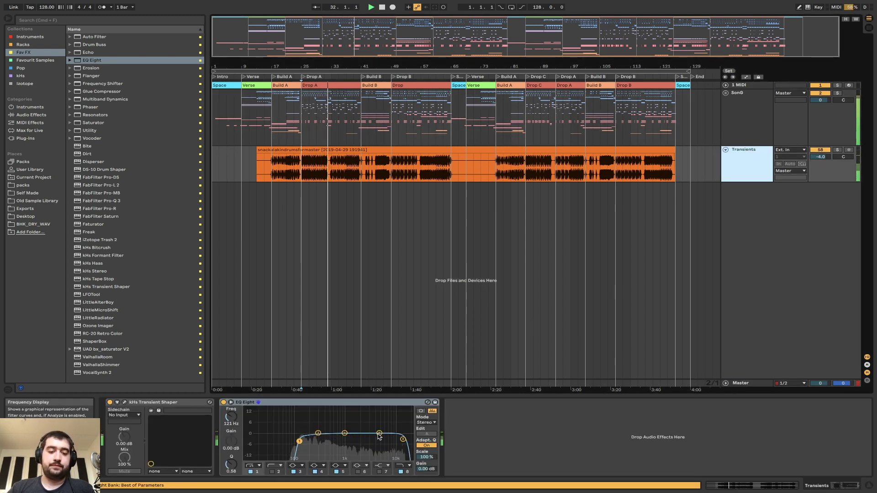
drag(379, 433, 402, 438)
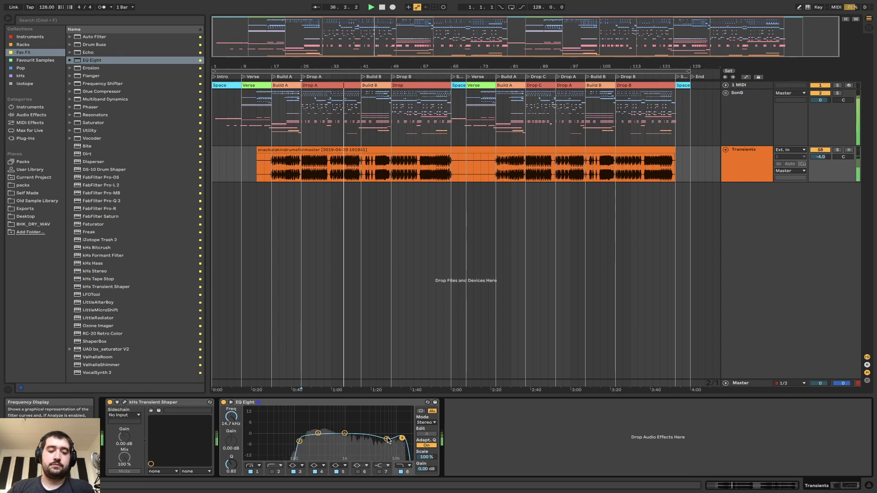
click(386, 439)
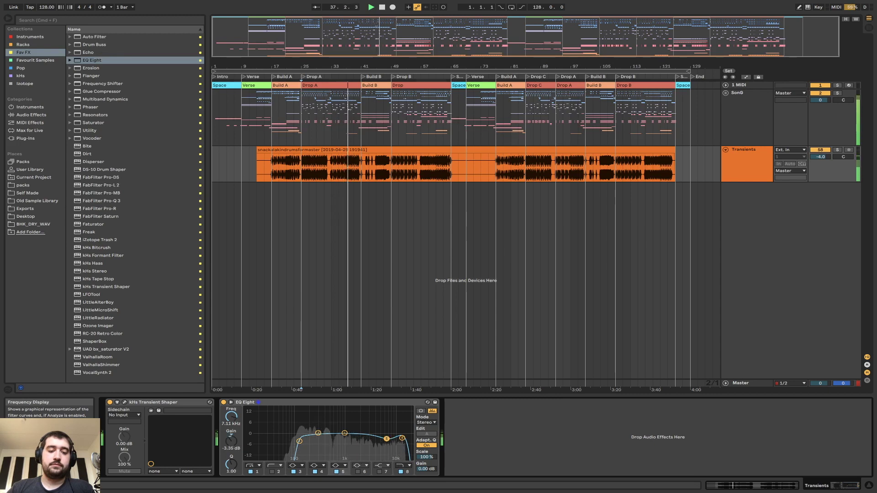
- Raise the Transients EQ Eight's low cut to 153 Hz and make the 7 kHz dip slightly shallower
drag(299, 441, 306, 441)
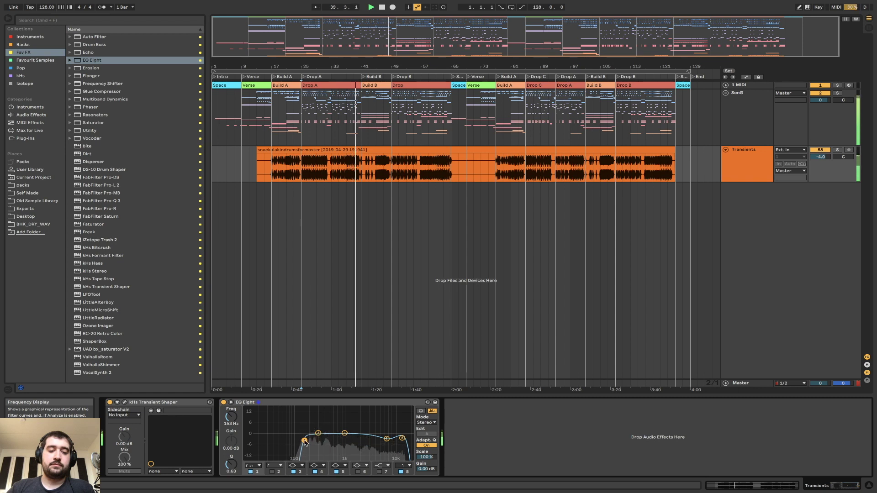
drag(386, 439, 386, 437)
click(402, 437)
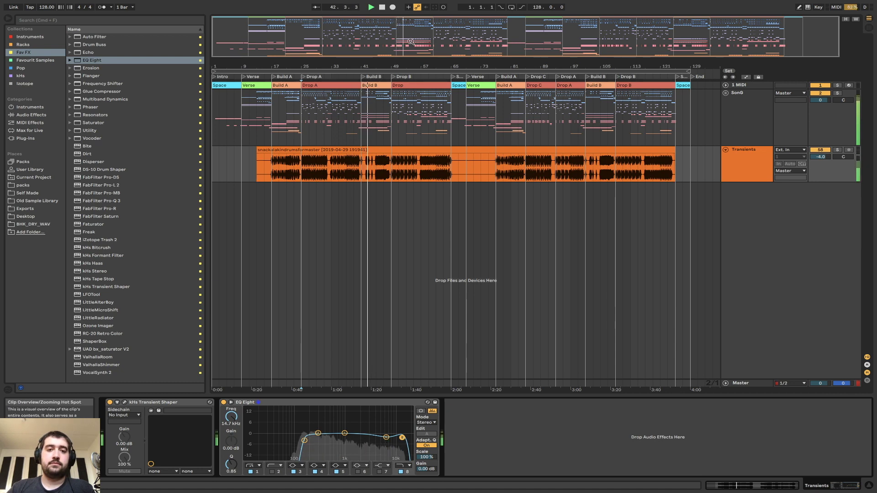
- Play from Build B into Drop B and compare the mix with the Transients track muted and unmuted
drag(411, 41, 409, 51)
click(379, 171)
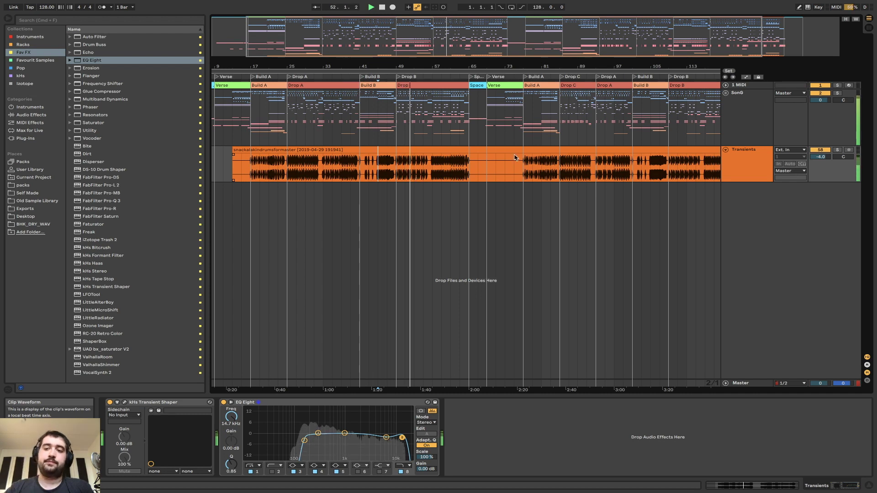
click(820, 150)
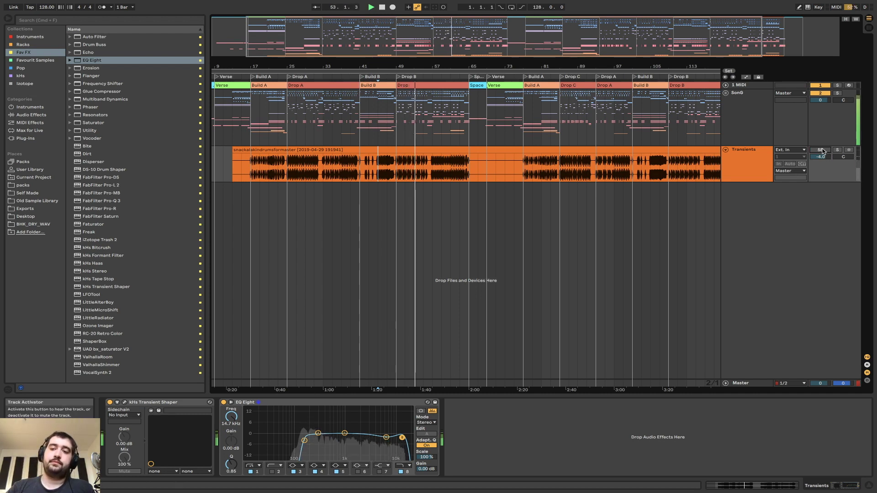
click(821, 150)
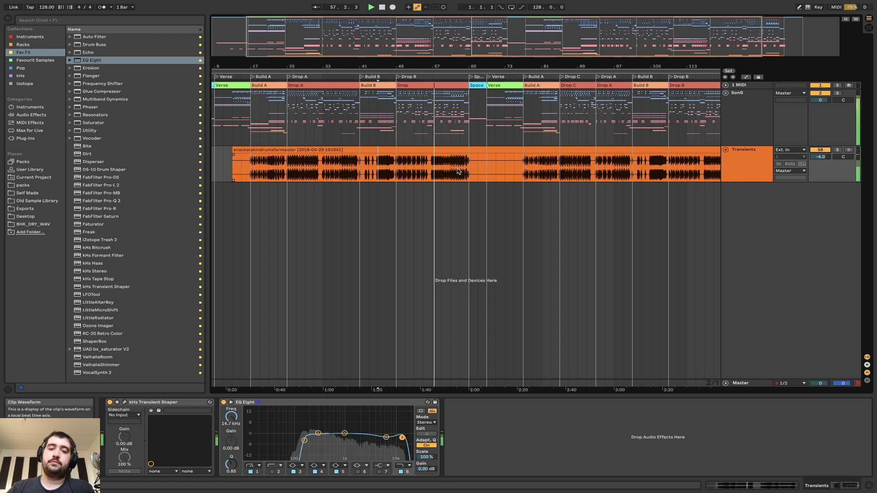
- Check FabFilter Pro-L 2's limiting and loudness on SonG, and close the plug-in window
click(728, 126)
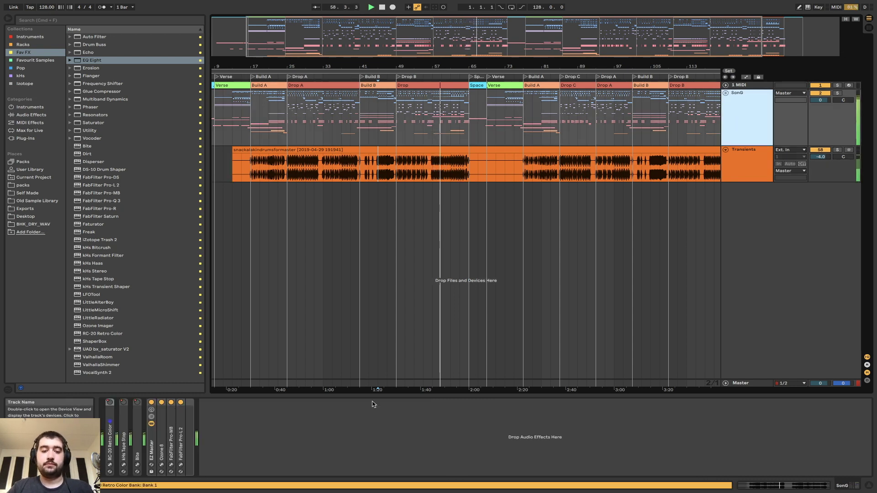
click(181, 465)
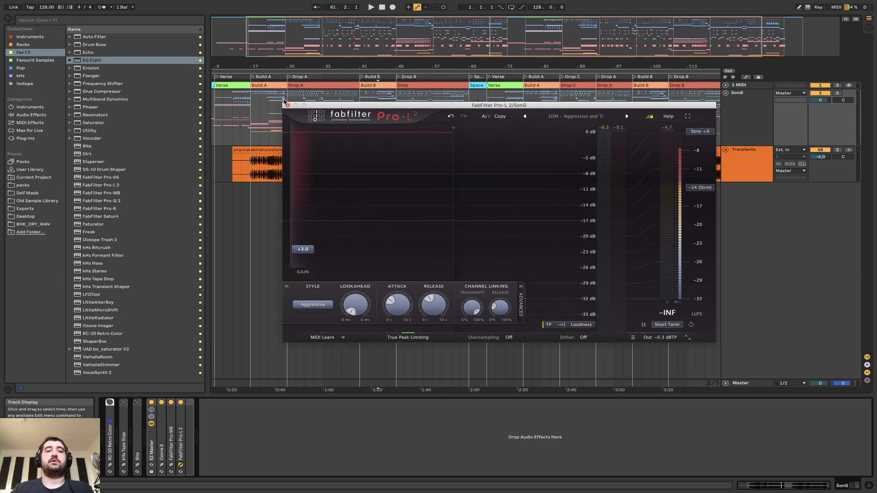
click(288, 106)
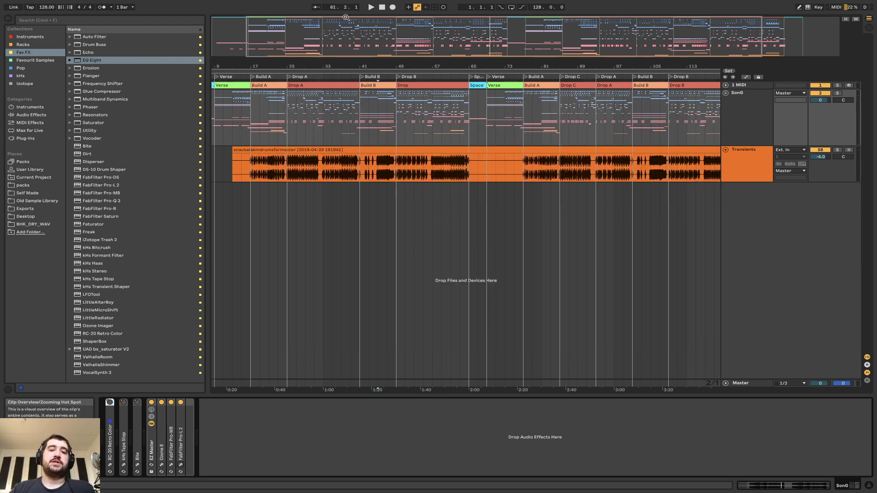
- Show the whole arrangement, fold the Transients track, and review the Transients and Master device chains
key(w)
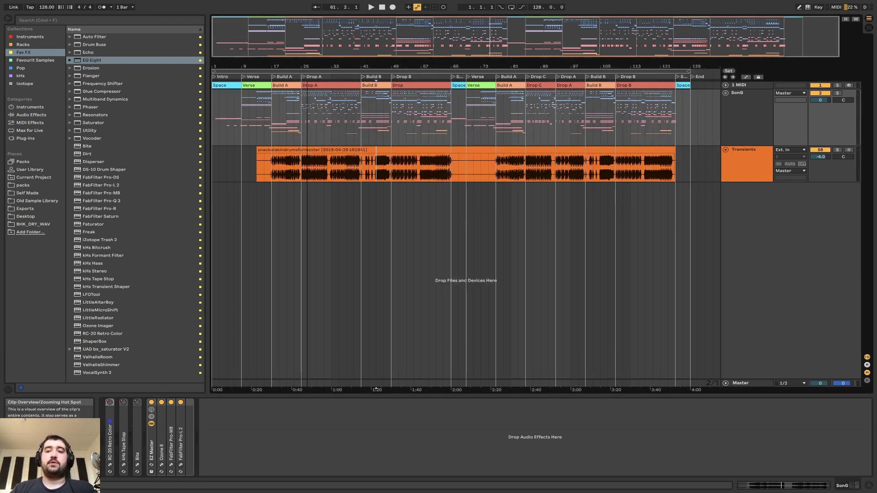
click(725, 151)
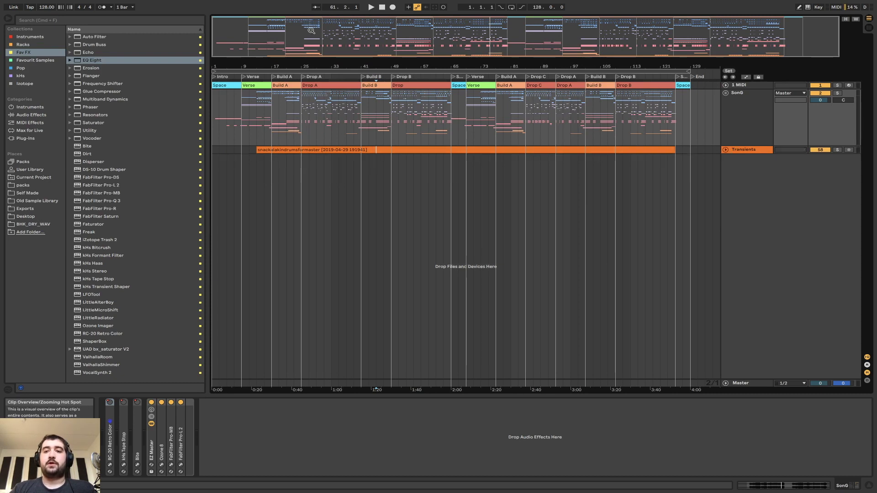
click(750, 382)
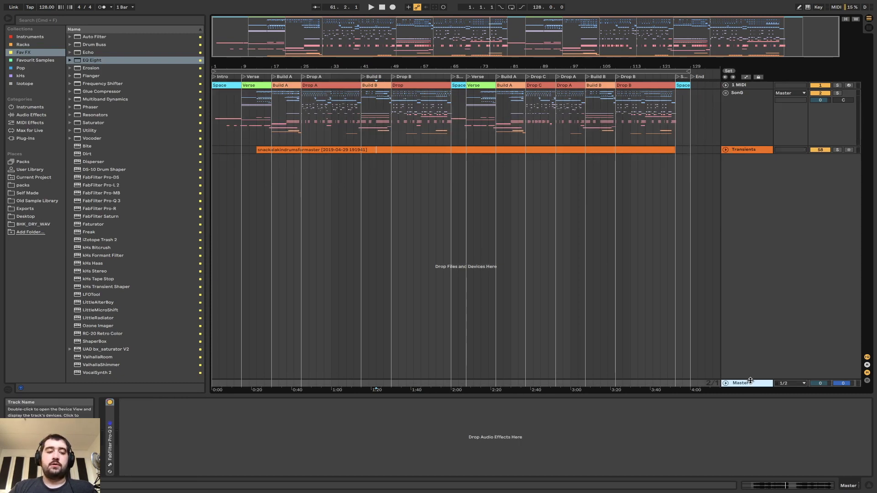
click(729, 151)
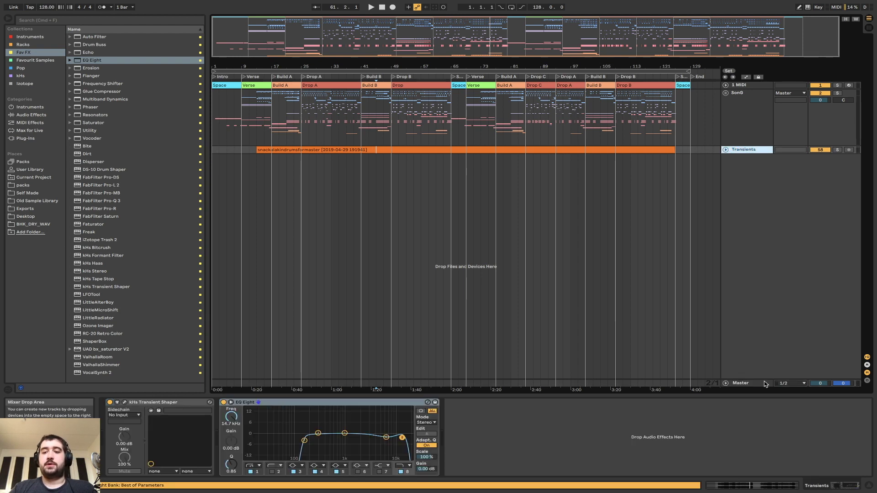
click(748, 385)
- Export the entire 128-bar arrangement from the Master as a 16-bit, 44100 Hz WAV with Triangular dither
double_click(680, 71)
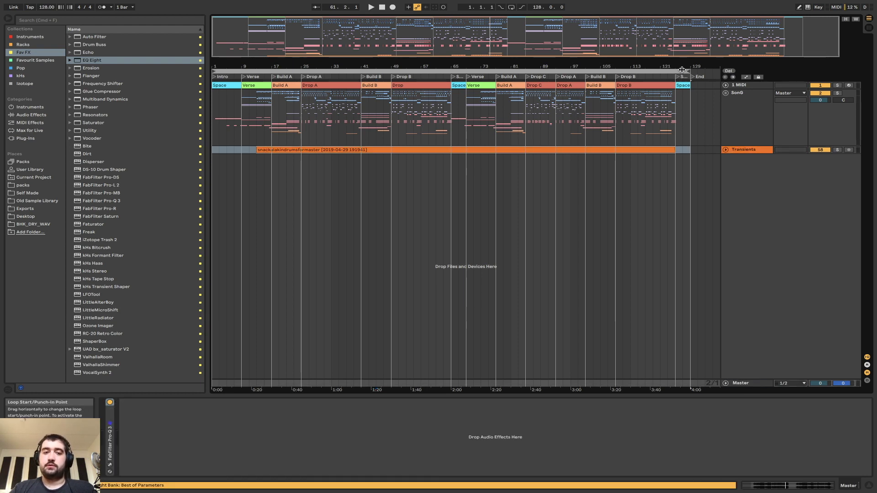
key(super+shift+r)
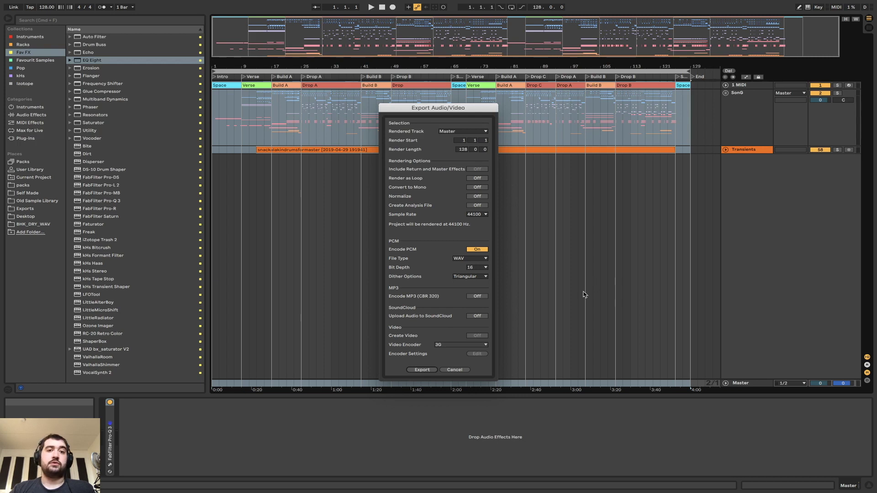
click(422, 370)
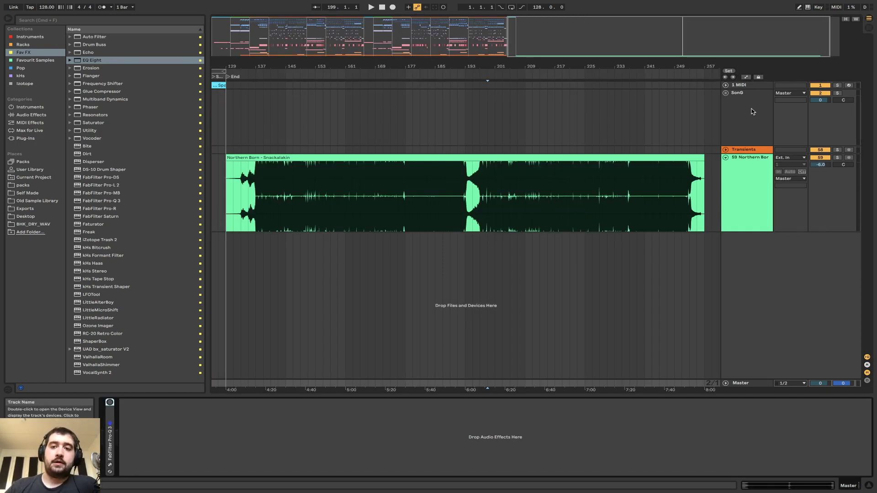
- Set the imported Northern Born track's volume to 0 dB and display the Master device chain
click(742, 172)
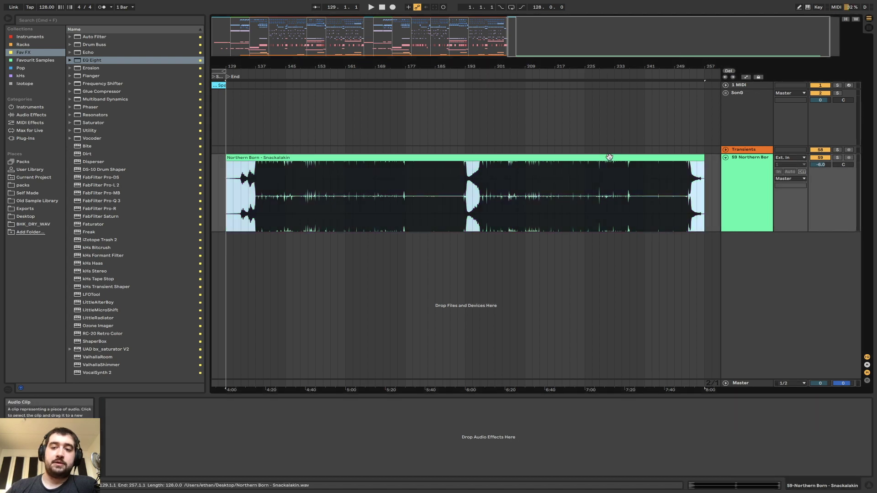
drag(820, 164, 820, 166)
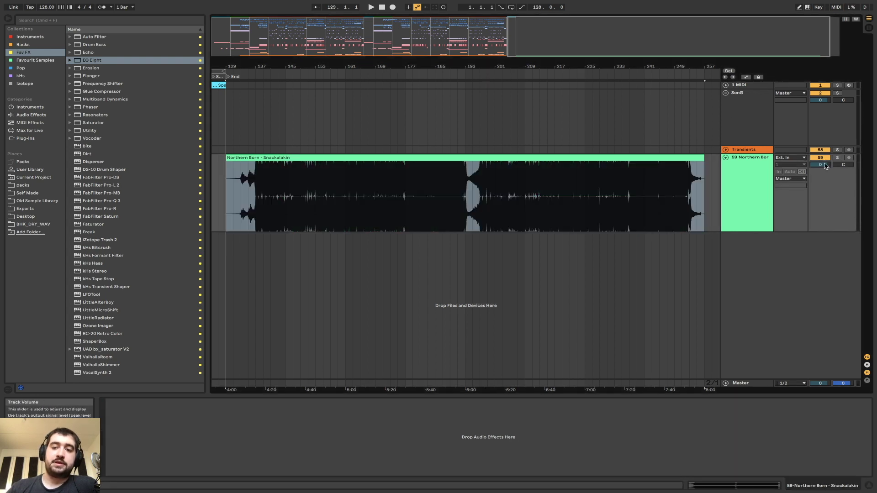
click(753, 180)
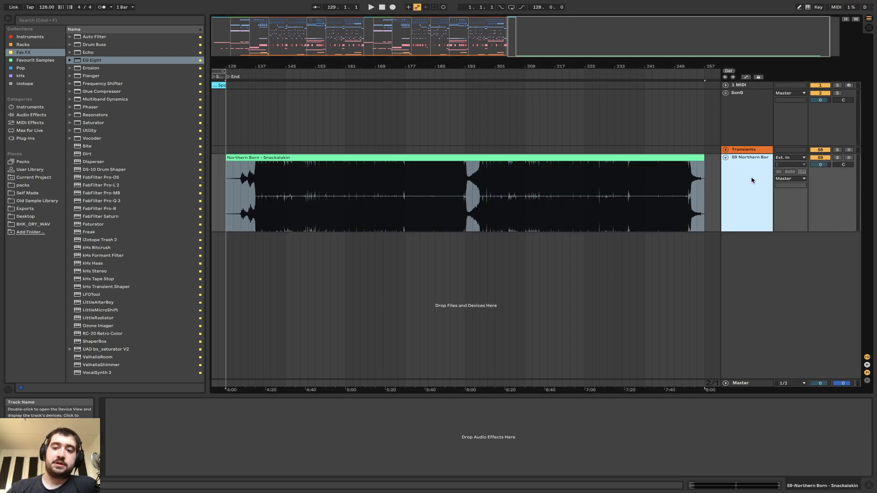
click(734, 384)
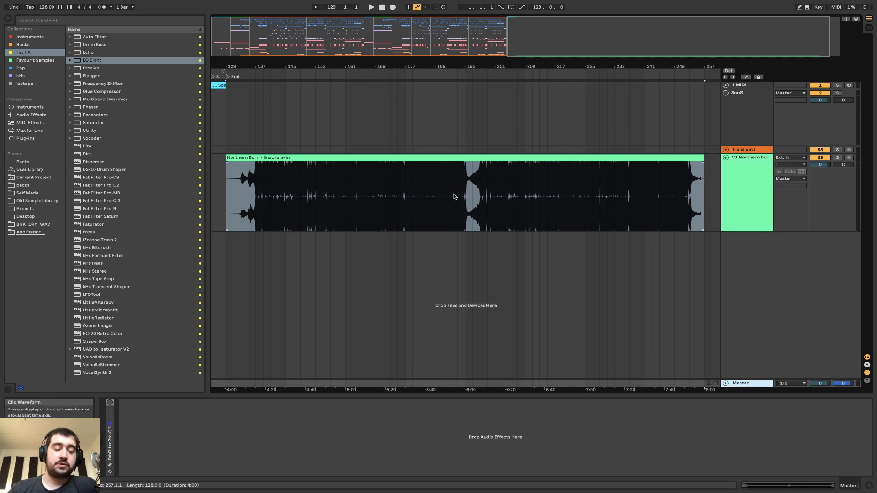
- Play the exported Northern Born clip from about bar 153 and check its peak level in the Session View mixer
click(315, 206)
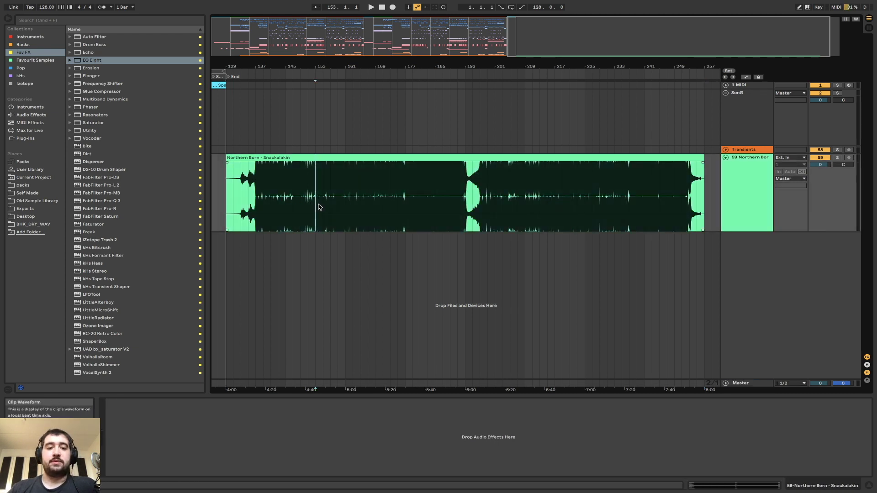
key(space)
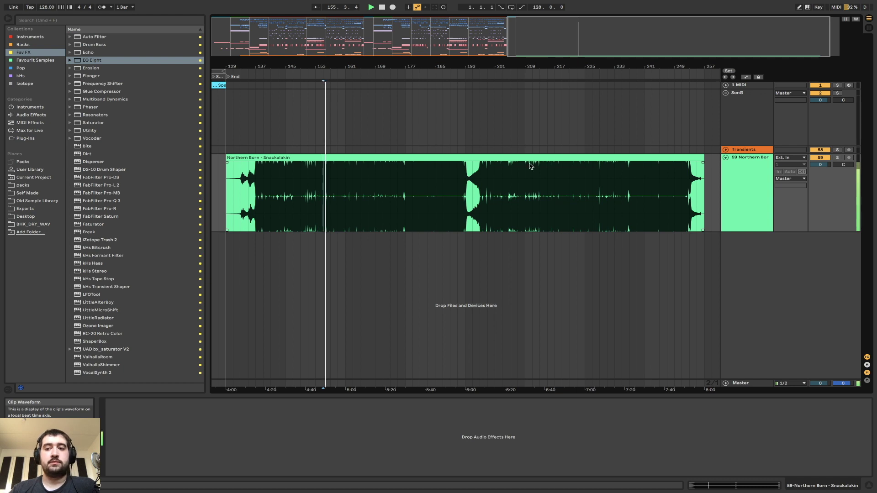
key(Tab)
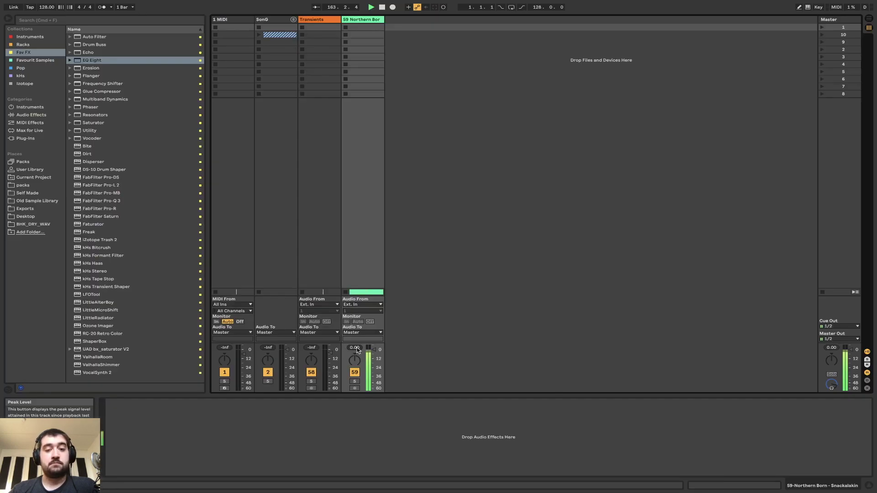
key(Tab)
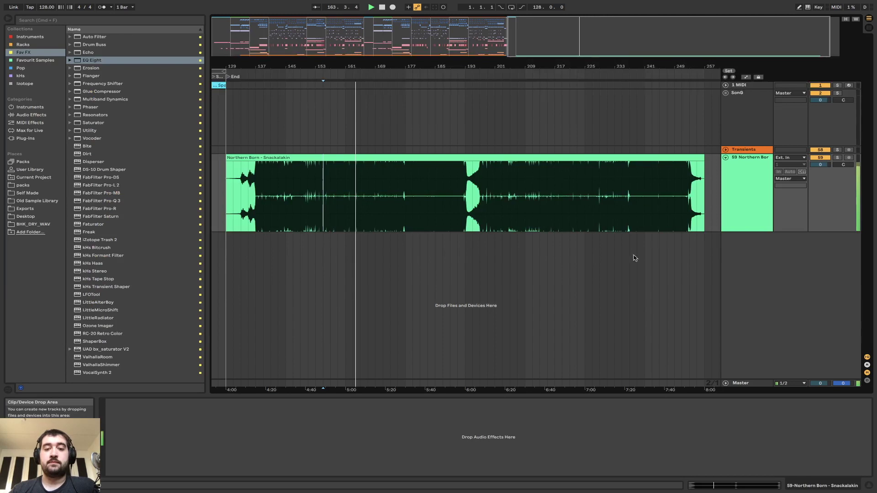
- Move the playback position to about bar 177 and add FabFilter Pro-Q 3 to the Northern Born track
click(405, 191)
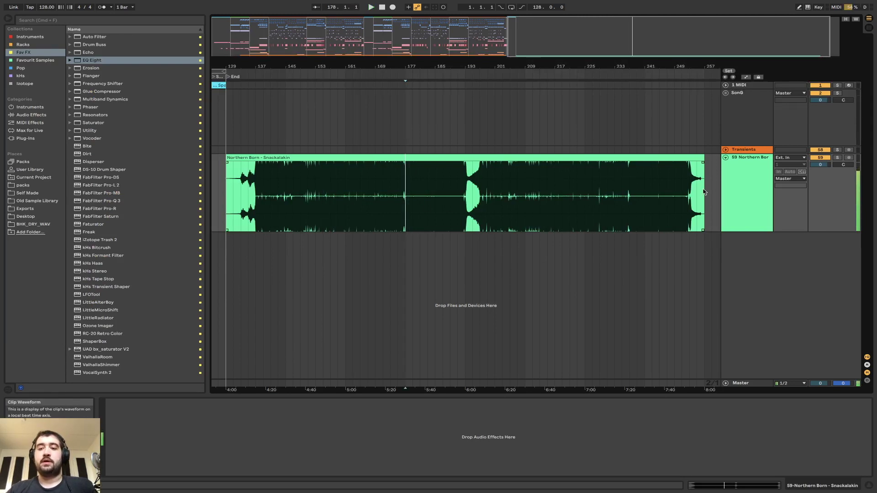
click(717, 199)
click(107, 201)
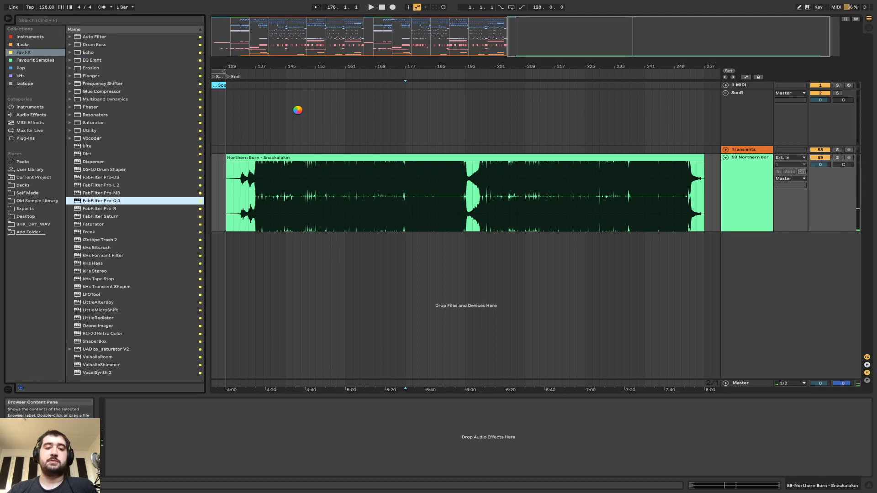
drag(329, 114, 274, 90)
- Play the Northern Born clip and add a Pro-Q 3 bell cut of -3.73 dB at 165.72 Hz with Q 1
key(space)
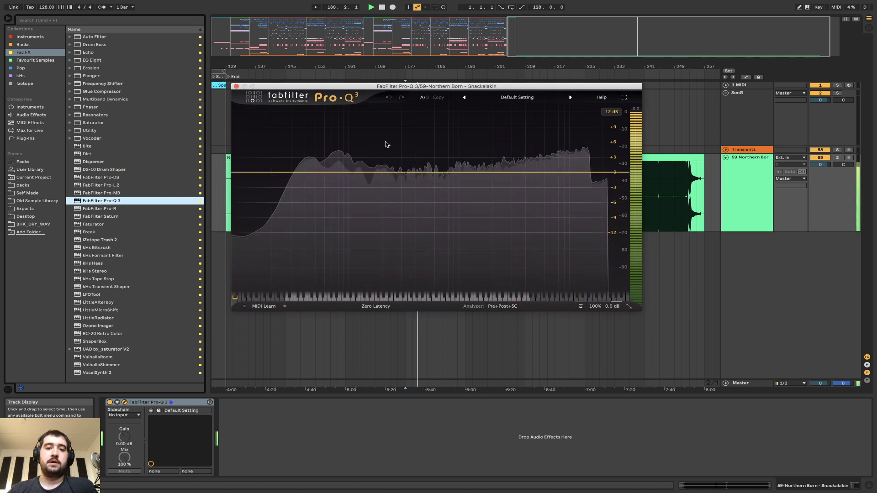
click(383, 172)
drag(384, 182, 372, 190)
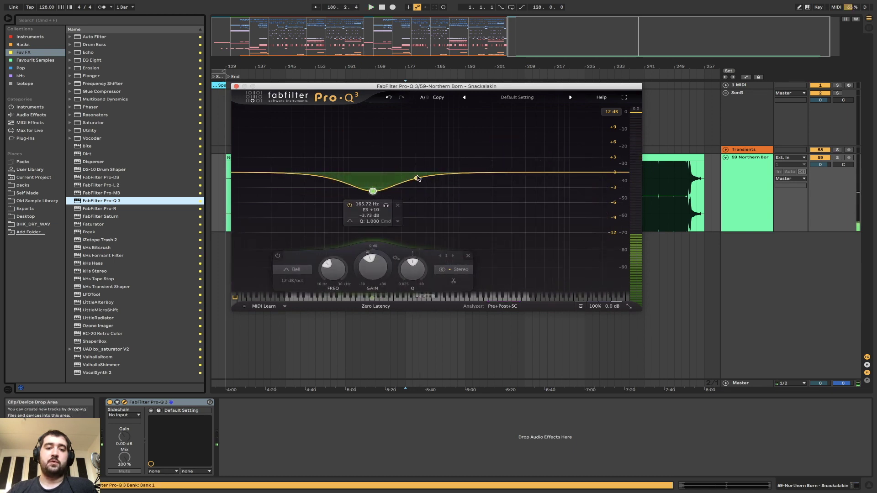
- Add a second Pro-Q 3 bell cut of -1.69 dB around 313 Hz during playback, shift both bands higher, and toggle the EQ bypass
click(403, 180)
key(space)
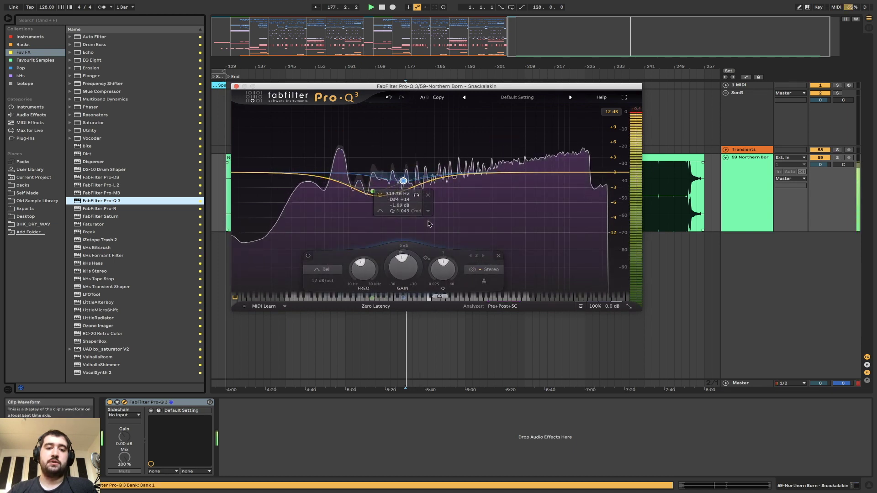
drag(356, 271, 356, 271)
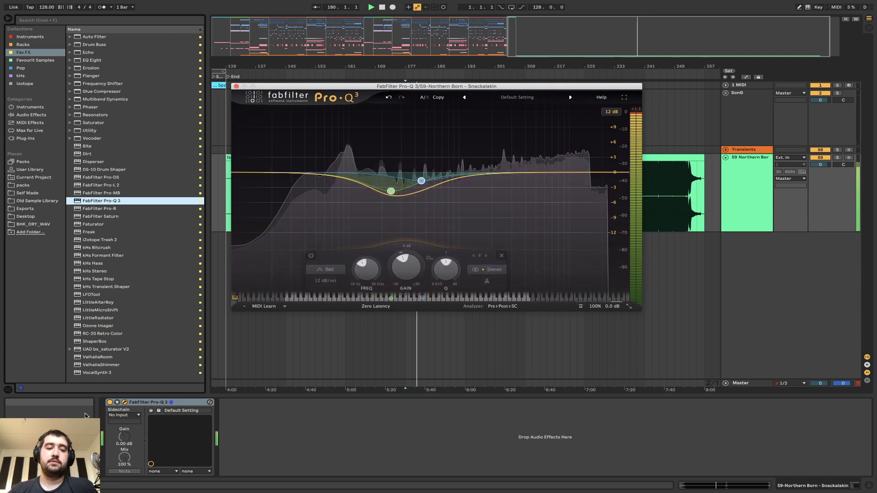
click(110, 403)
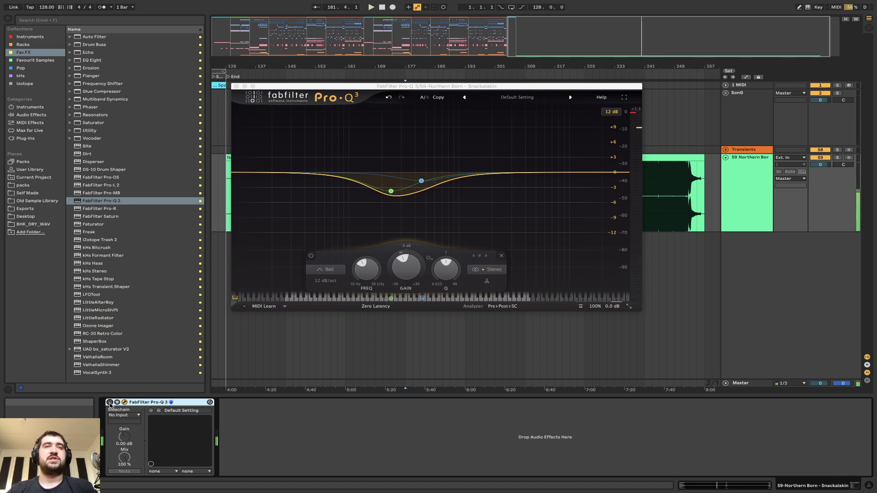
click(110, 403)
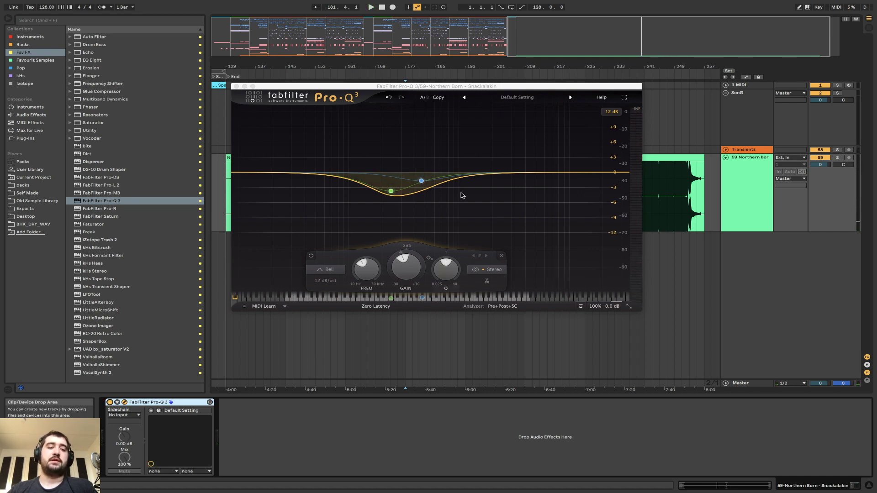
- Set the second bell cut to -3.03 dB at 333.61 Hz and compare playback with the EQ bypassed and enabled
click(416, 181)
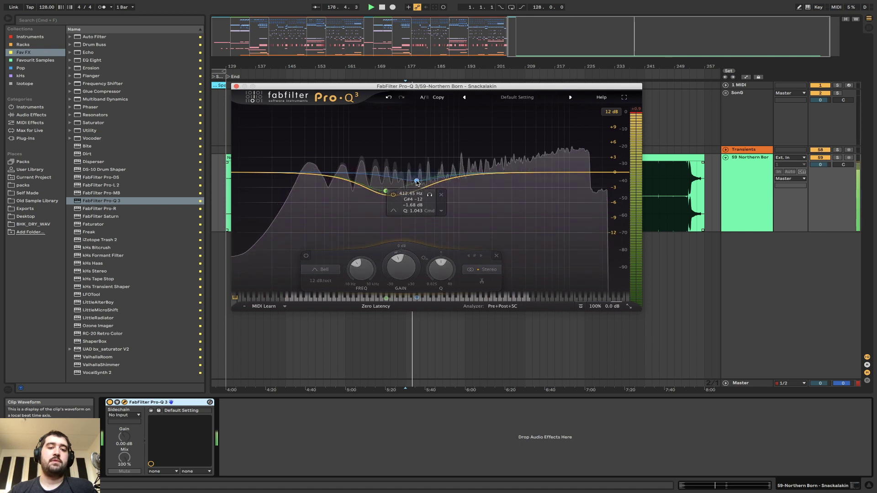
mouse_move(416, 181)
mouse_down()
mouse_move(402, 180)
mouse_move(405, 188)
mouse_up()
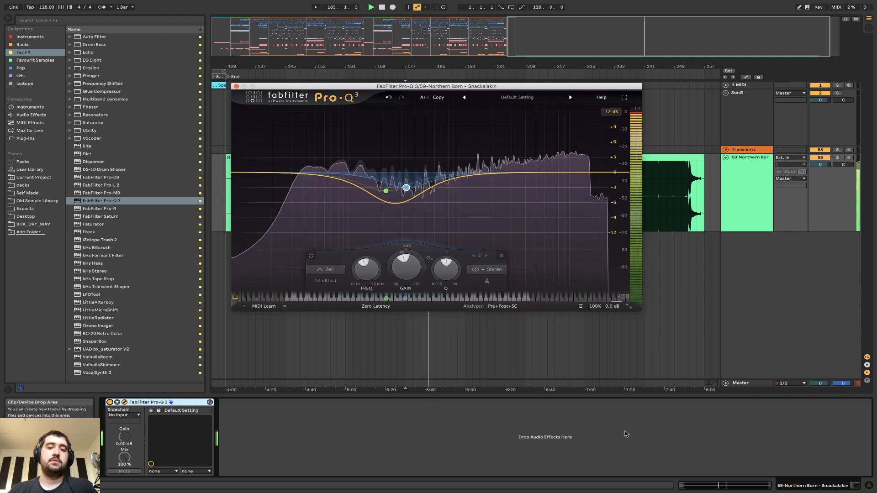
key(space)
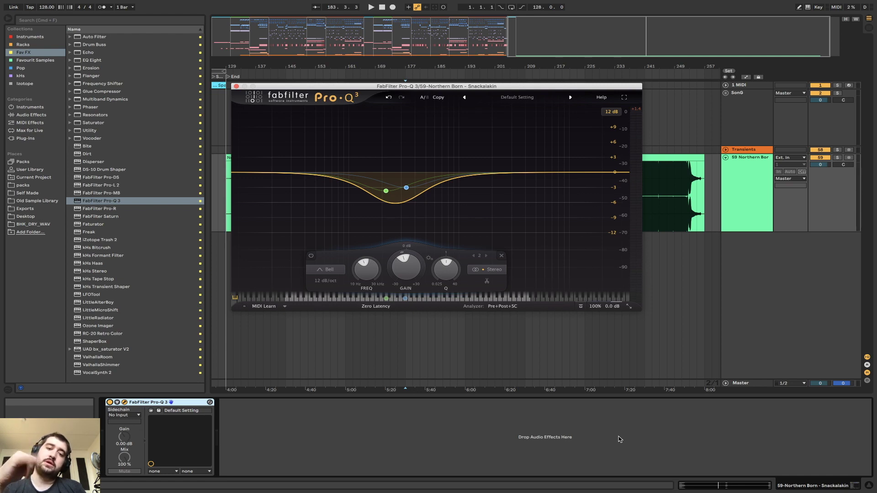
key(space)
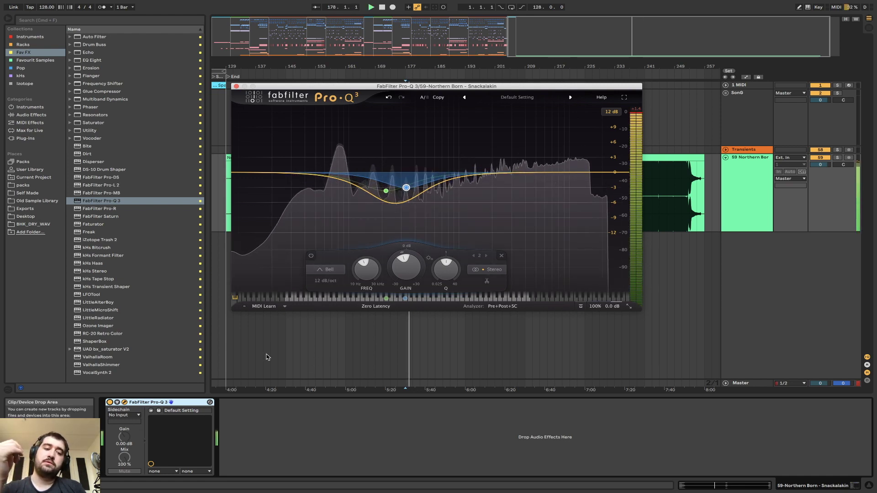
click(109, 402)
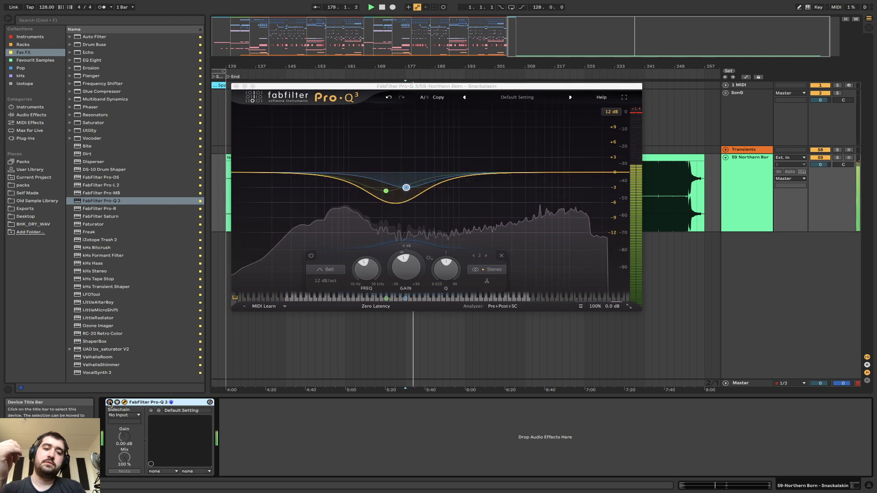
click(109, 402)
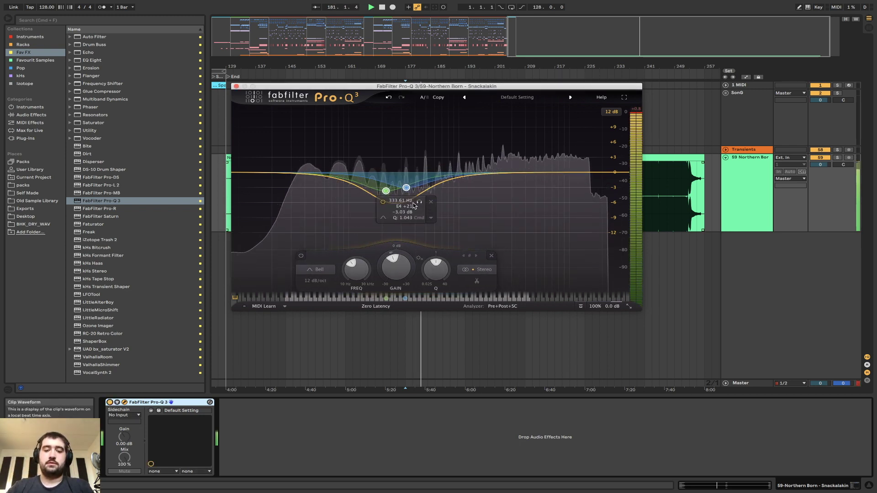
- Remove both bell cuts from Pro-Q 3, replaying the clip briefly from about bar 177, and close the plug-in window
click(491, 256)
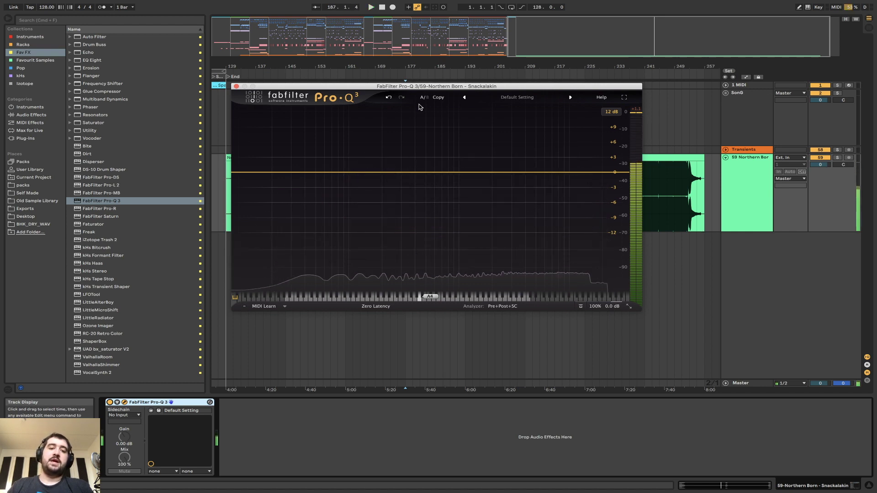
key(space)
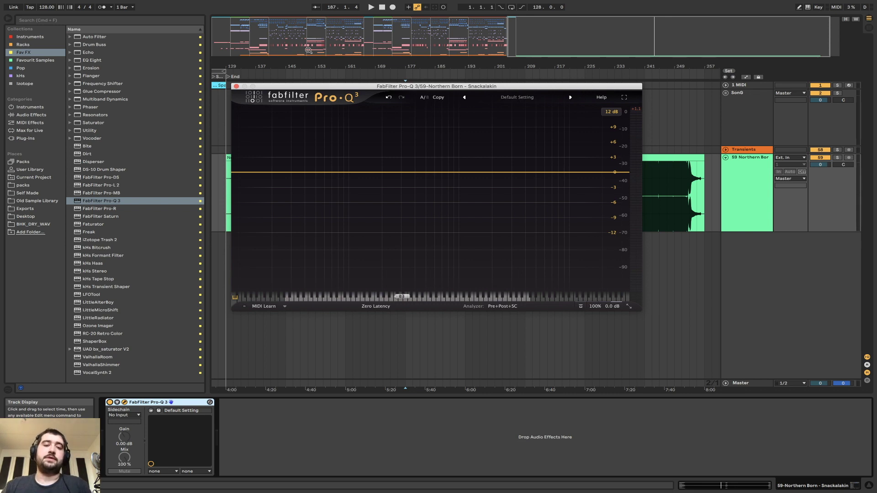
key(space)
key(space)
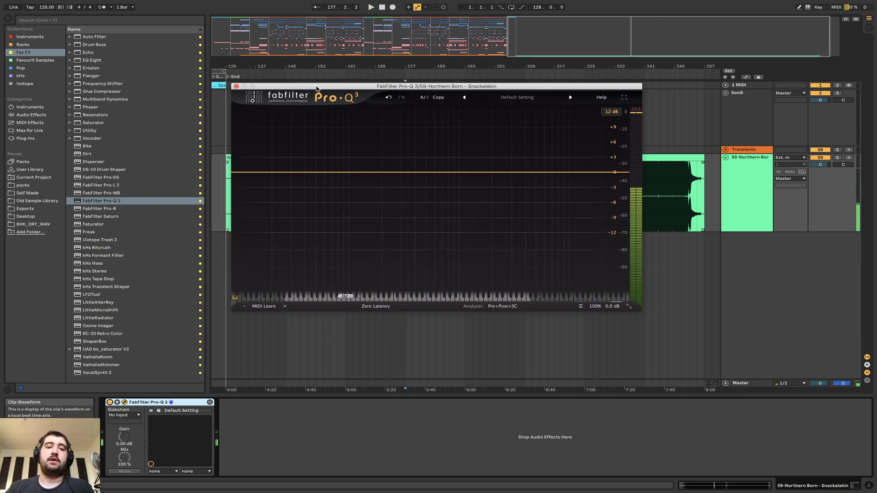
click(235, 87)
- Review the Northern Born clip beside the original song arrangement and select the Northern Born track
scroll(712, 265, left, 10)
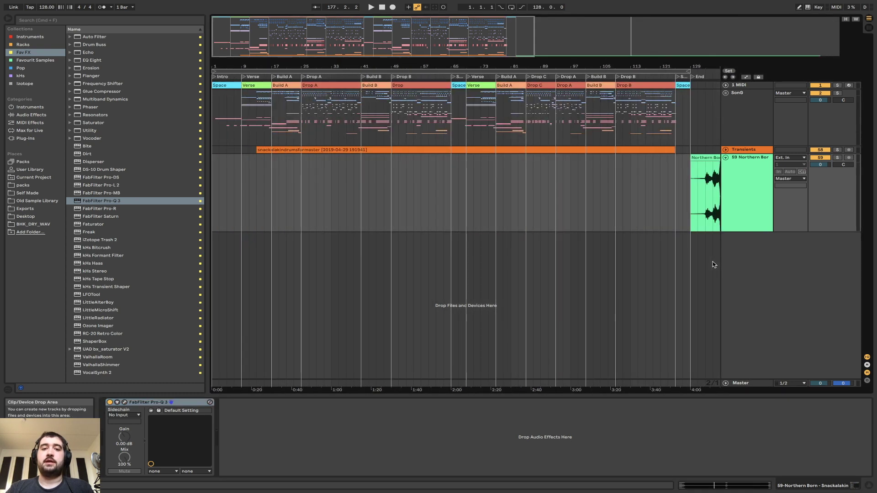
key(minus)
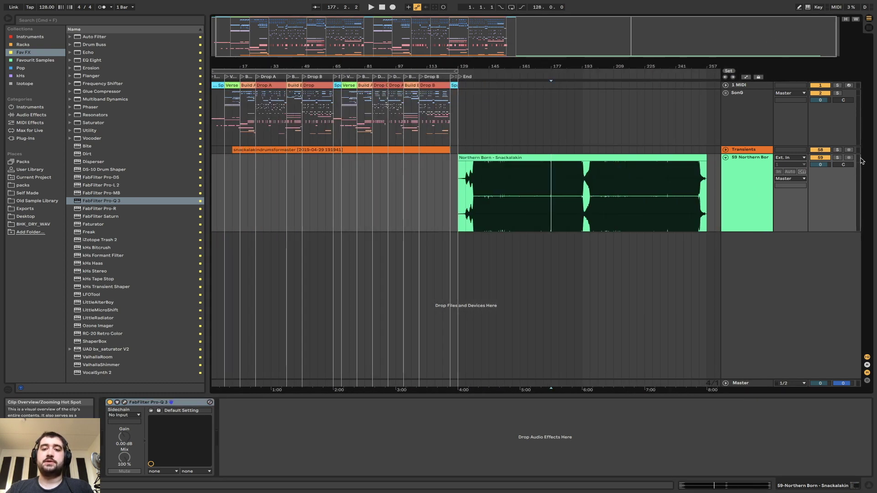
click(633, 157)
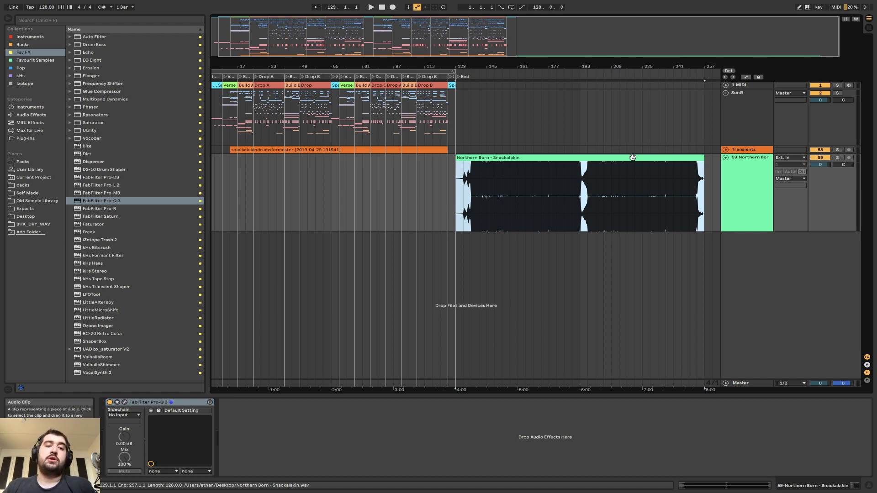
drag(400, 44, 400, 49)
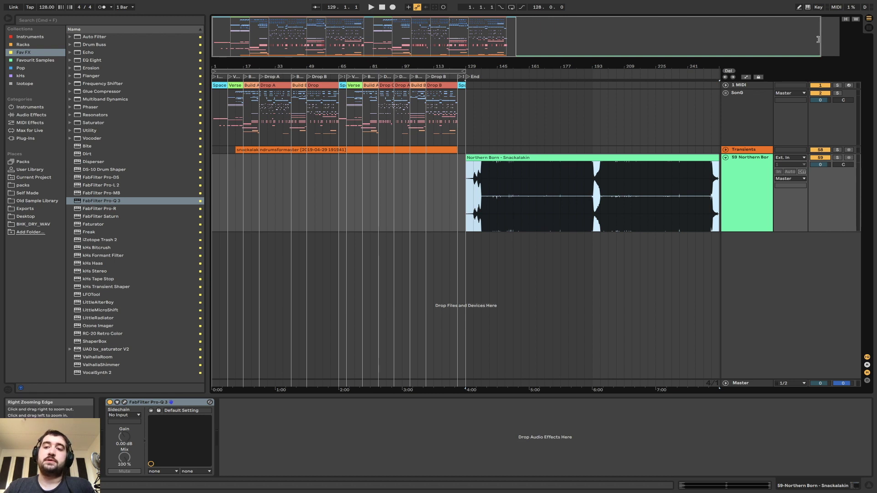
drag(817, 39, 514, 31)
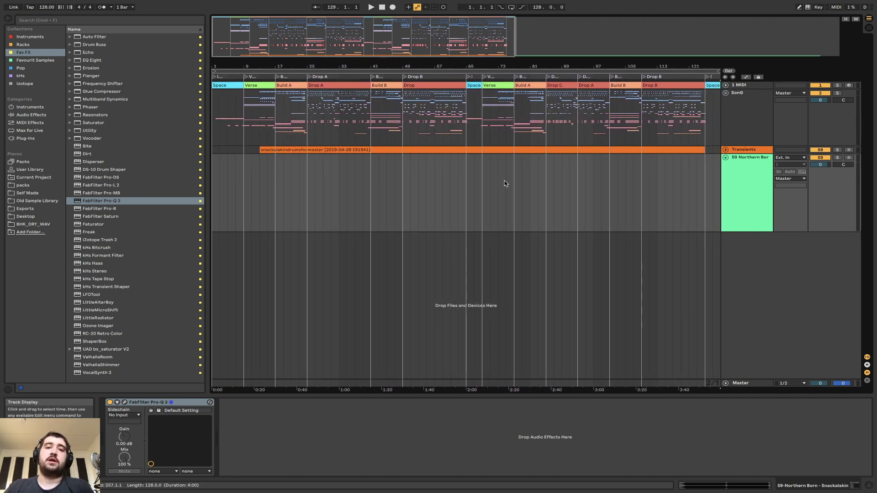
scroll(505, 183, right, 10)
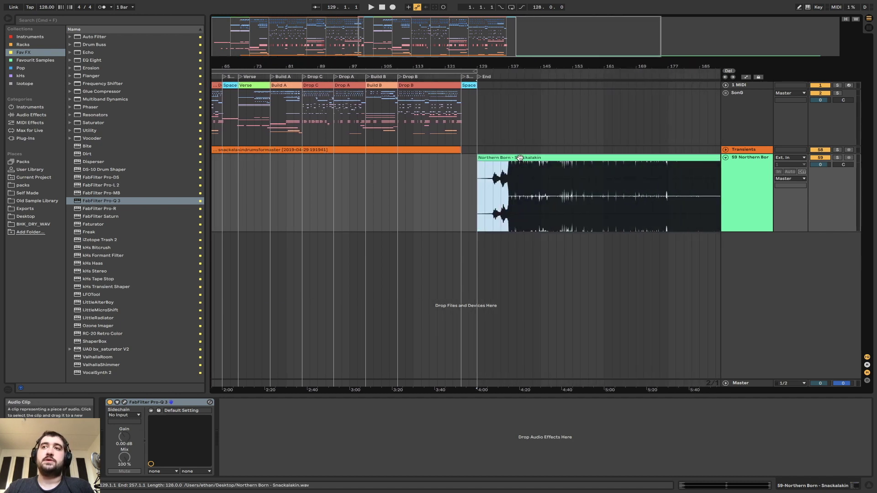
click(744, 190)
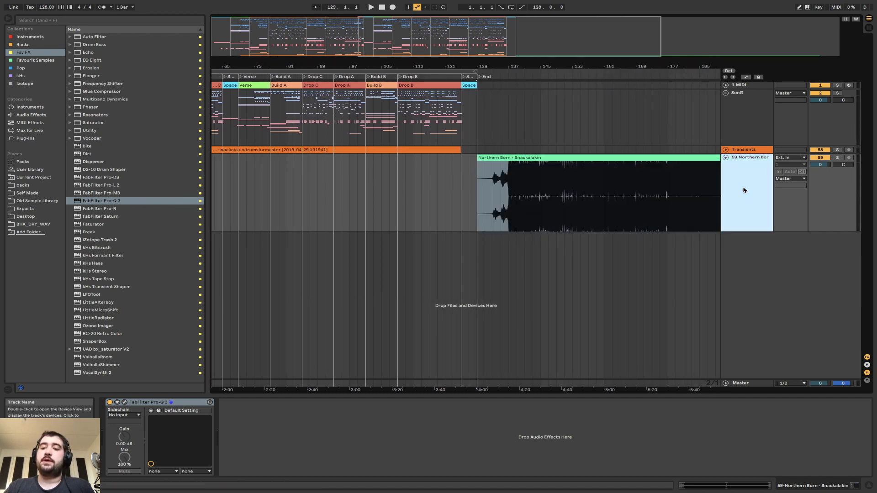